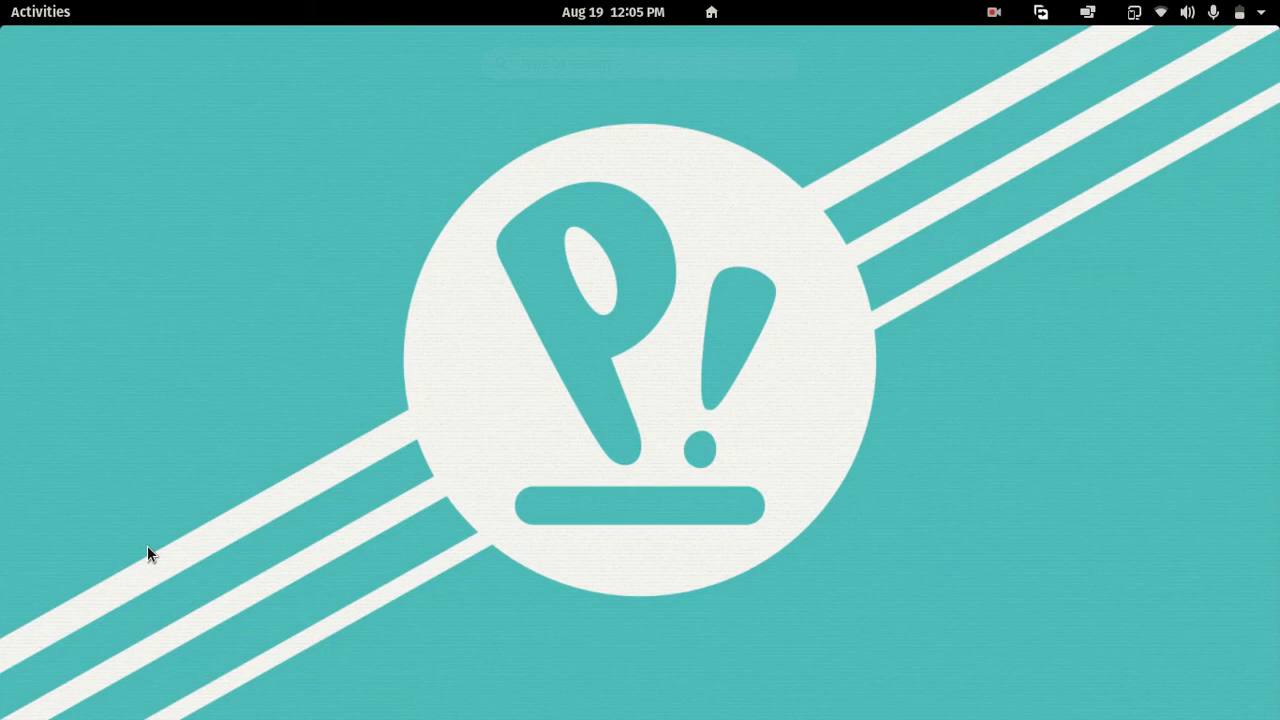
{"action": "left_click_drag", "start_coordinate": [69, 175], "coordinate": [189, 102]}
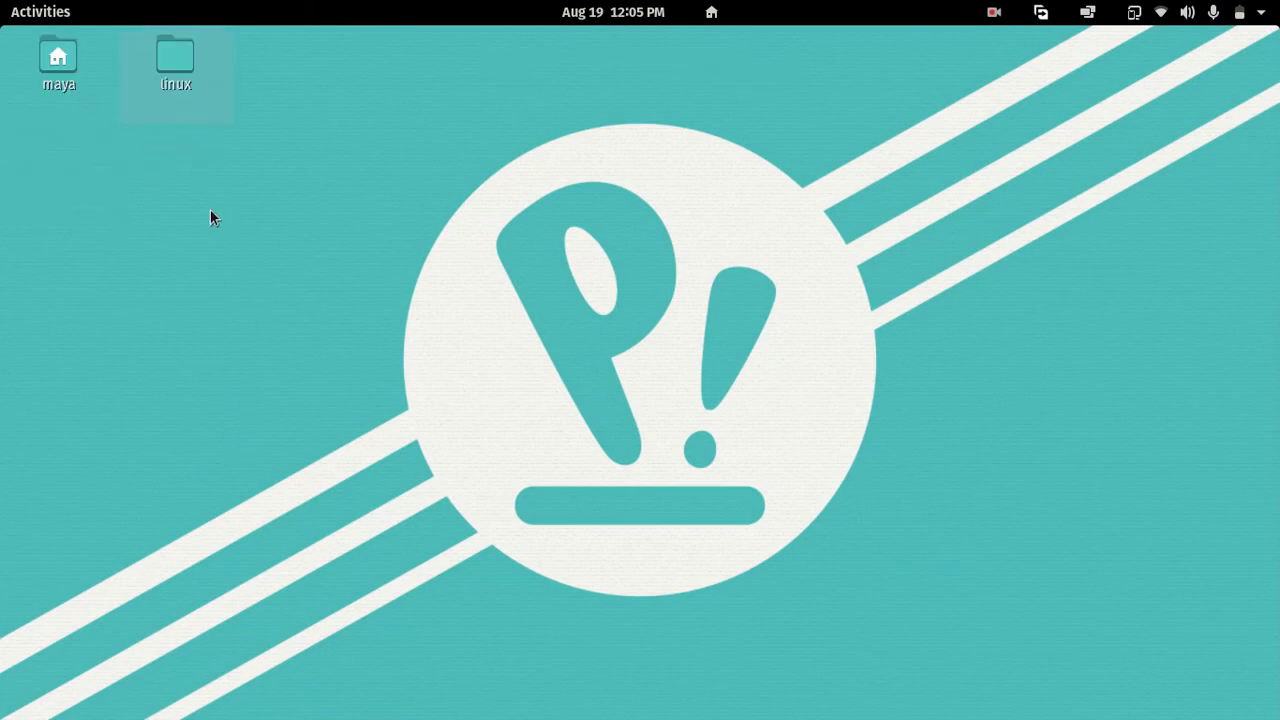
{"action": "left_click", "coordinate": [616, 7]}
{"action": "left_click", "coordinate": [616, 7]}
Step: Open Pop!_Shop, dismissing the updates notification, and look over the app categories on its home page
{"action": "key", "text": "super"}
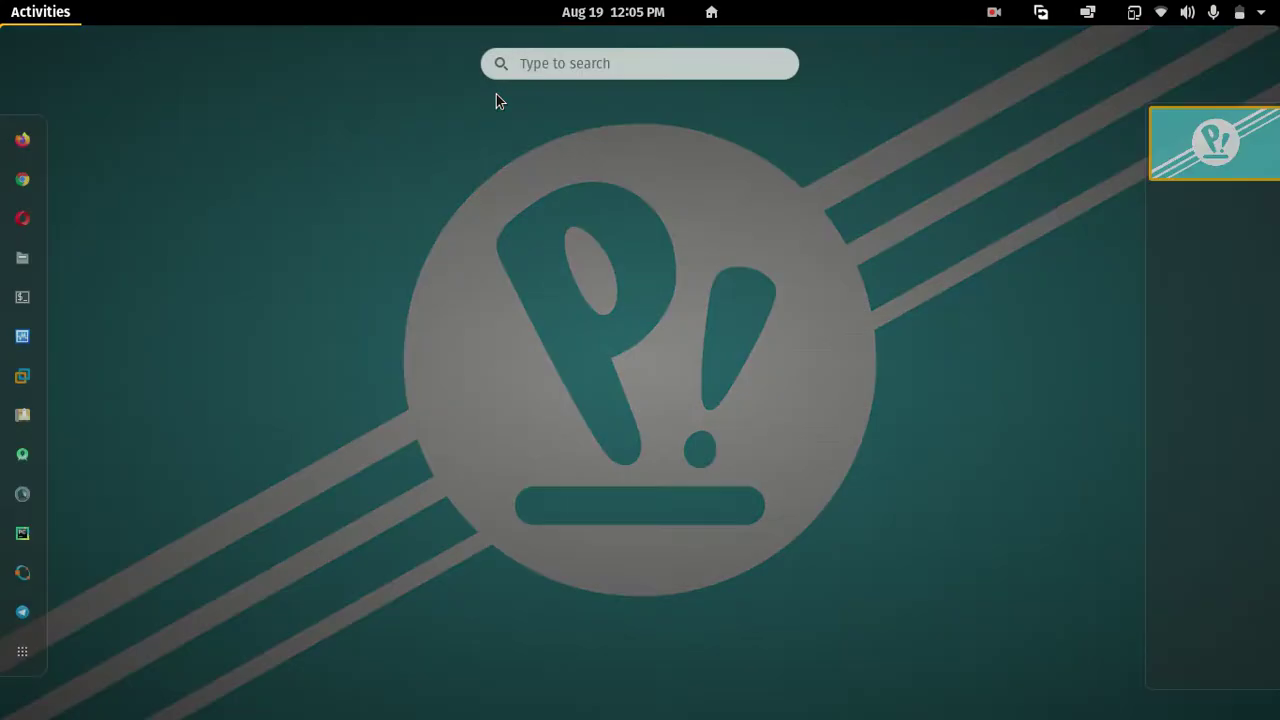
{"action": "left_click", "coordinate": [28, 418]}
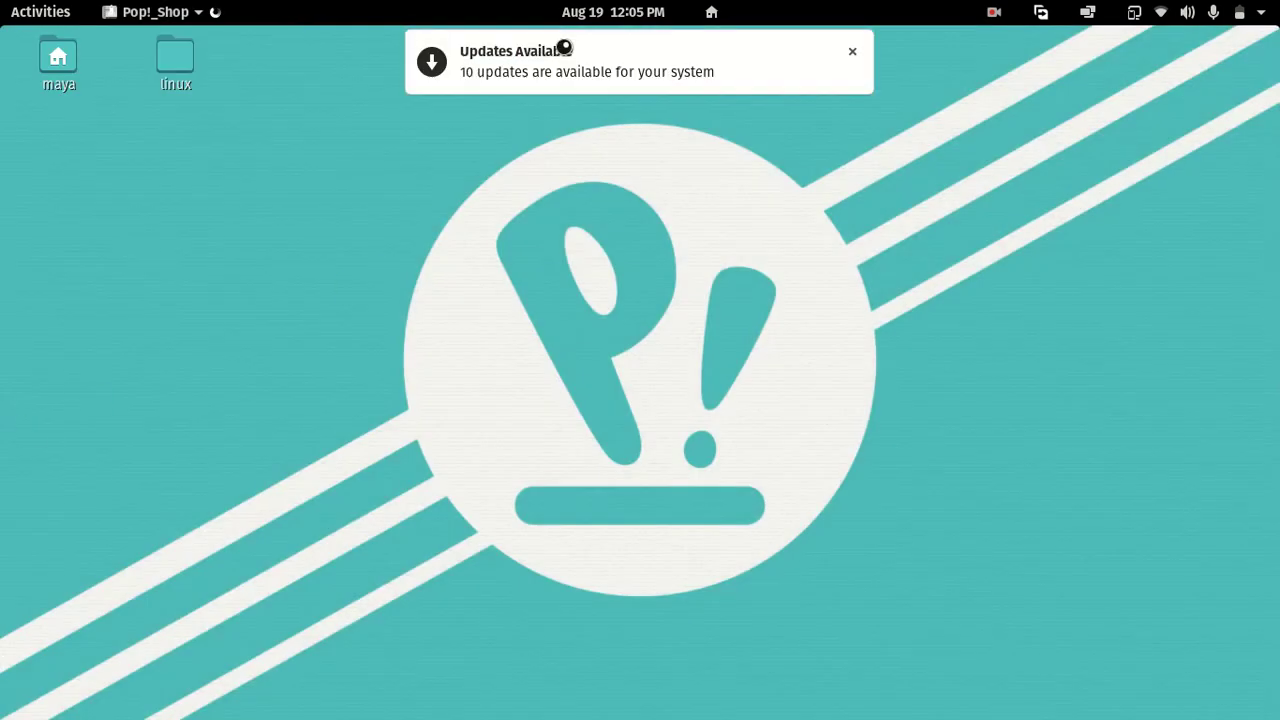
{"action": "left_click", "coordinate": [851, 52]}
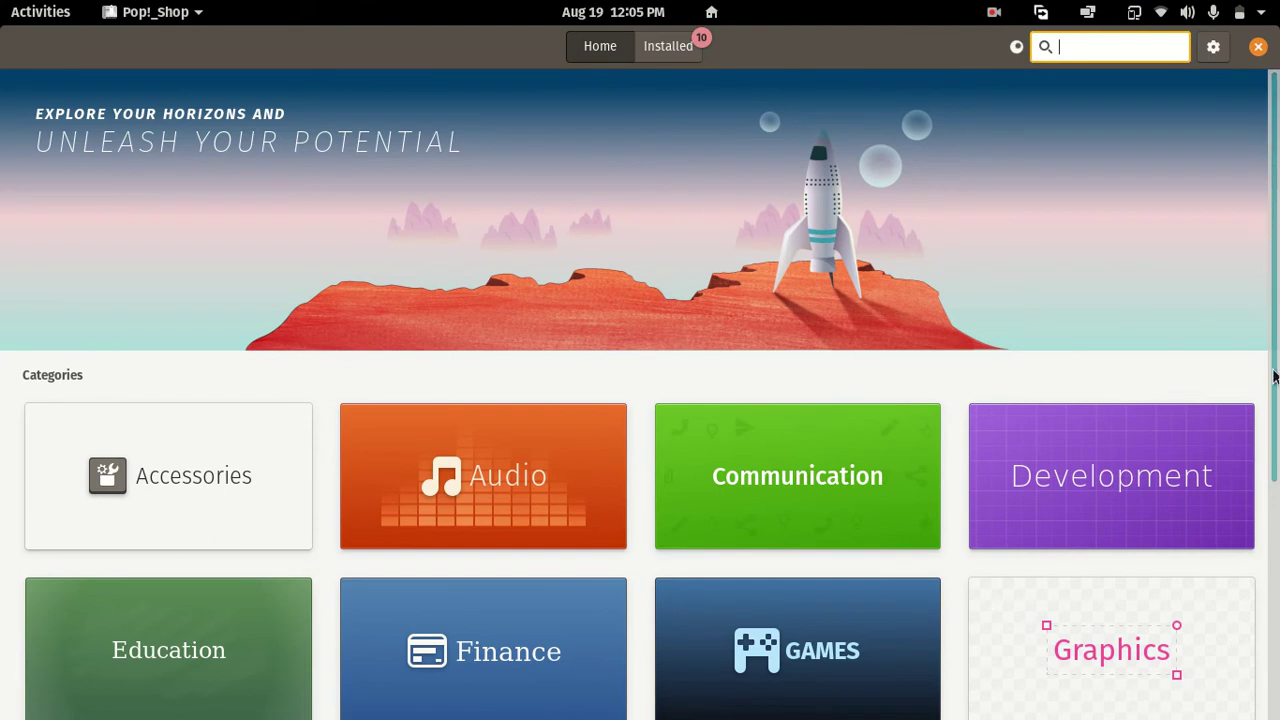
{"action": "scroll", "coordinate": [929, 371], "scroll_direction": "down", "scroll_amount": 5}
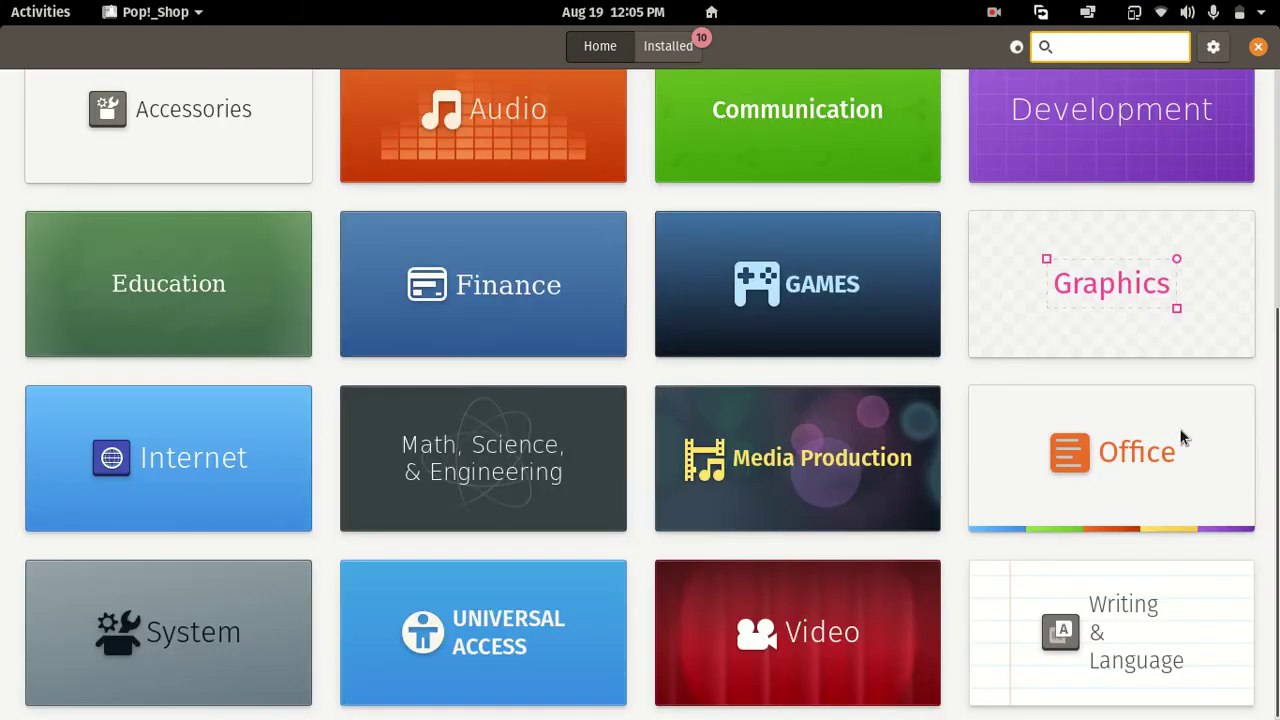
Step: Browse the app list of the Education category, return to the shop's home page and close Pop!_Shop
{"action": "left_click", "coordinate": [172, 288]}
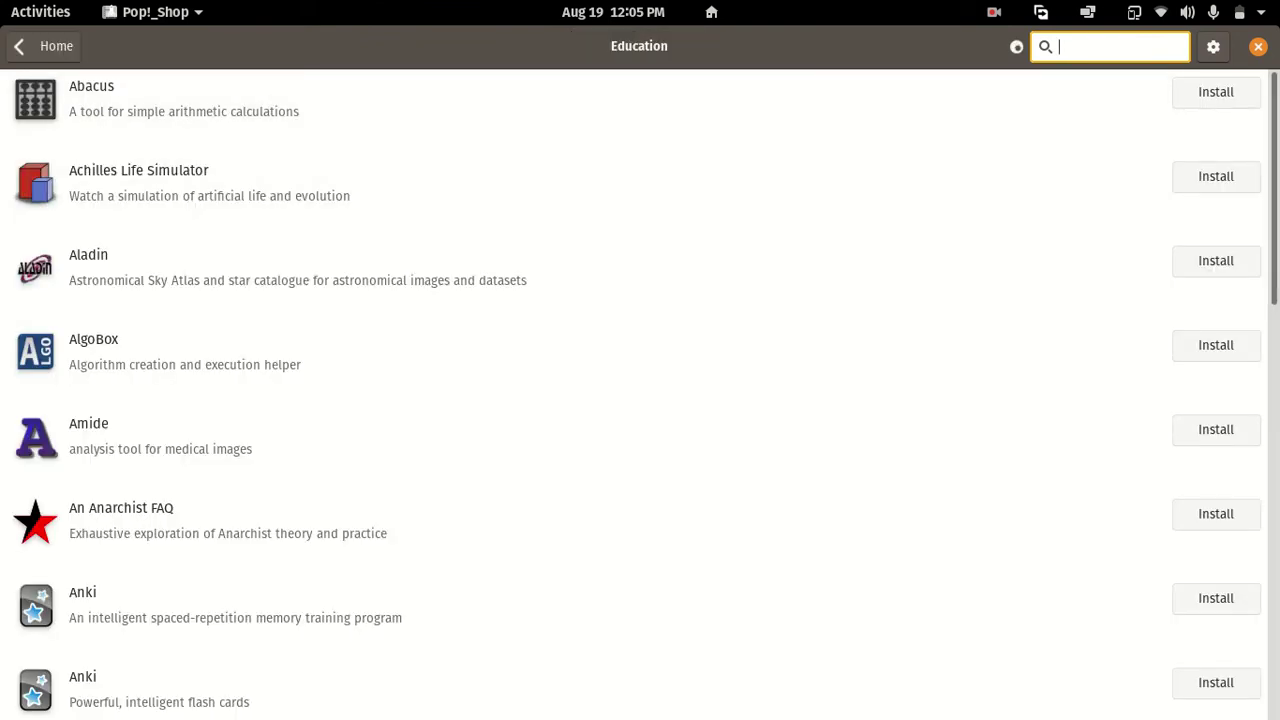
{"action": "scroll", "coordinate": [1263, 250], "scroll_direction": "down", "scroll_amount": 3}
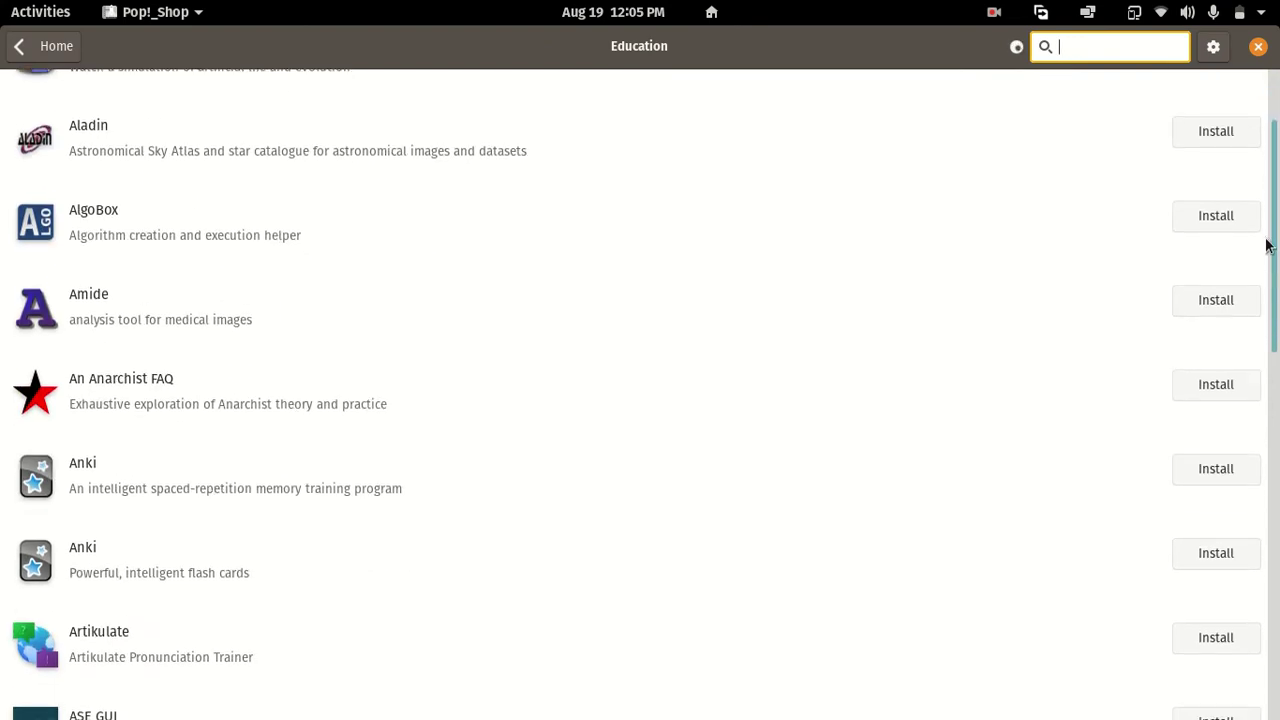
{"action": "scroll", "coordinate": [1258, 270], "scroll_direction": "down", "scroll_amount": 1}
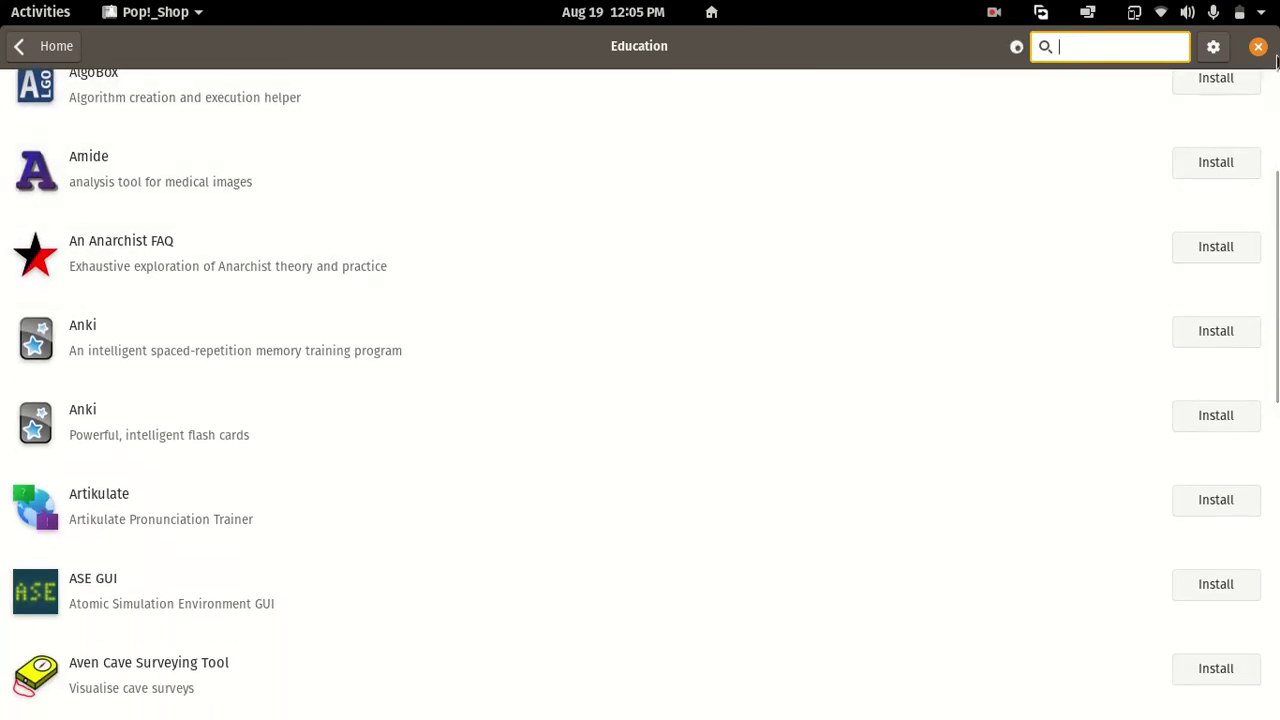
{"action": "scroll", "coordinate": [1186, 108], "scroll_direction": "up", "scroll_amount": 3}
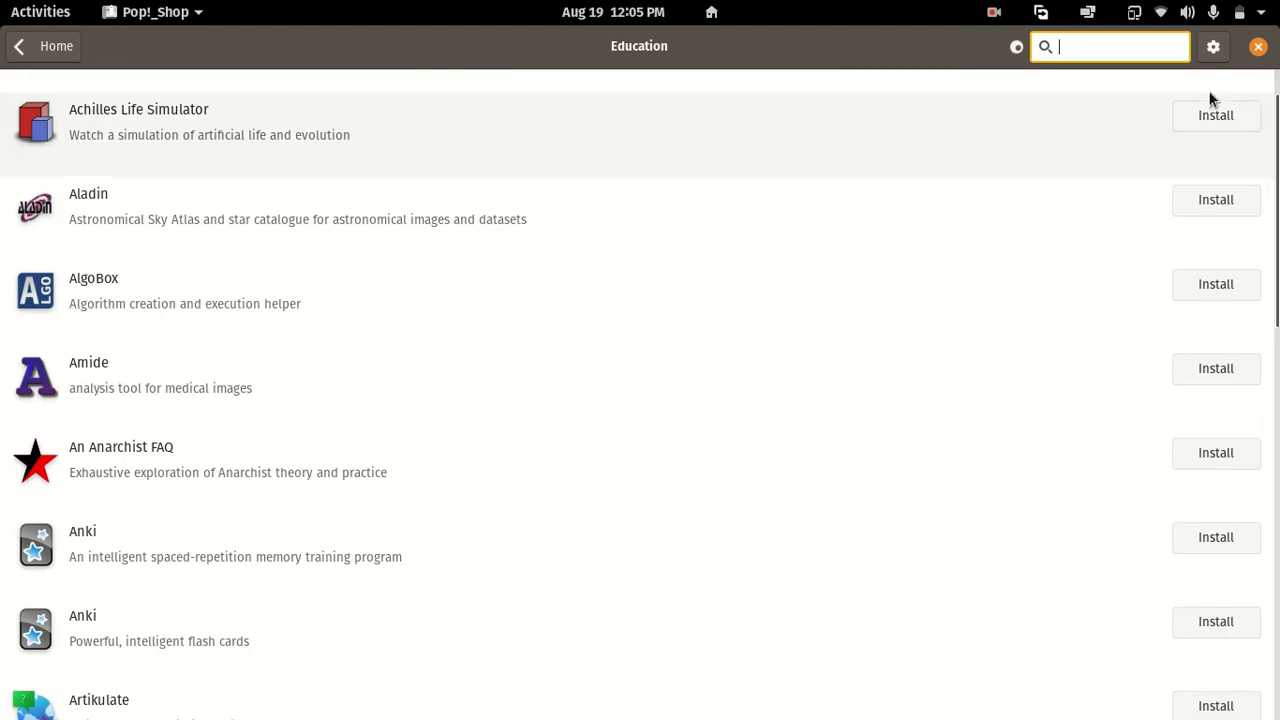
{"action": "scroll", "coordinate": [1005, 78], "scroll_direction": "up", "scroll_amount": 1}
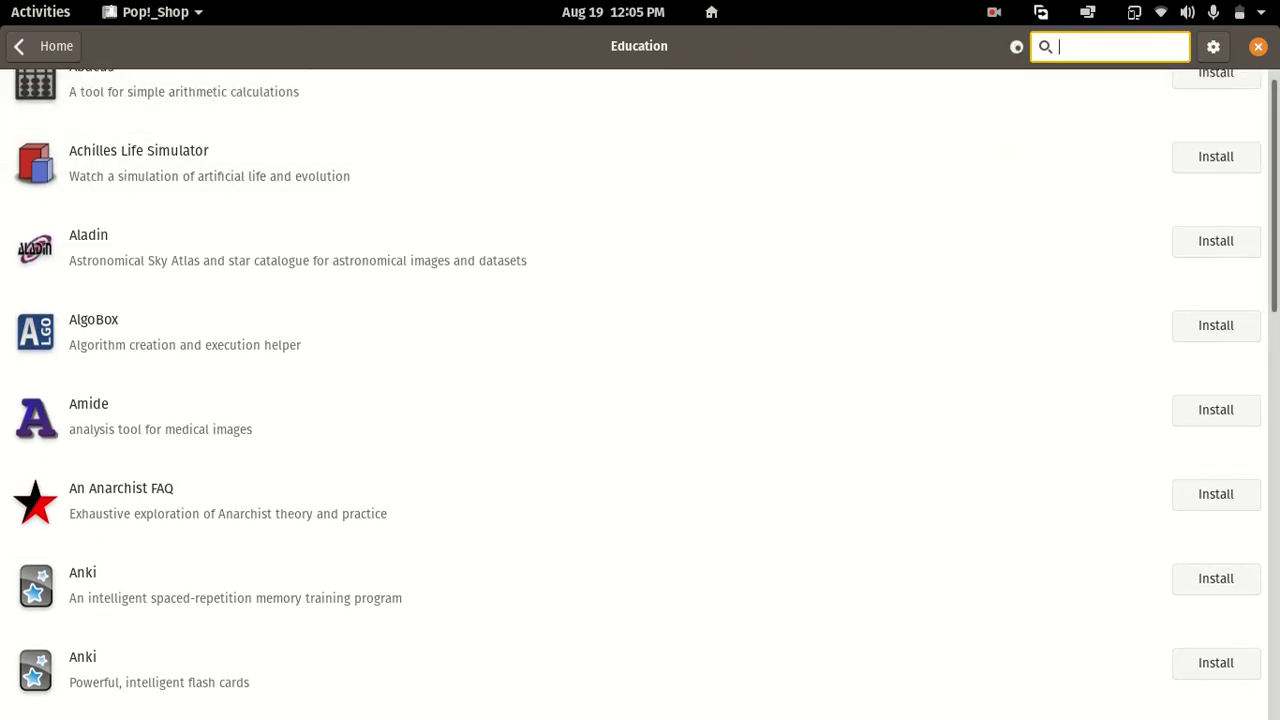
{"action": "scroll", "coordinate": [1005, 90], "scroll_direction": "up", "scroll_amount": 1}
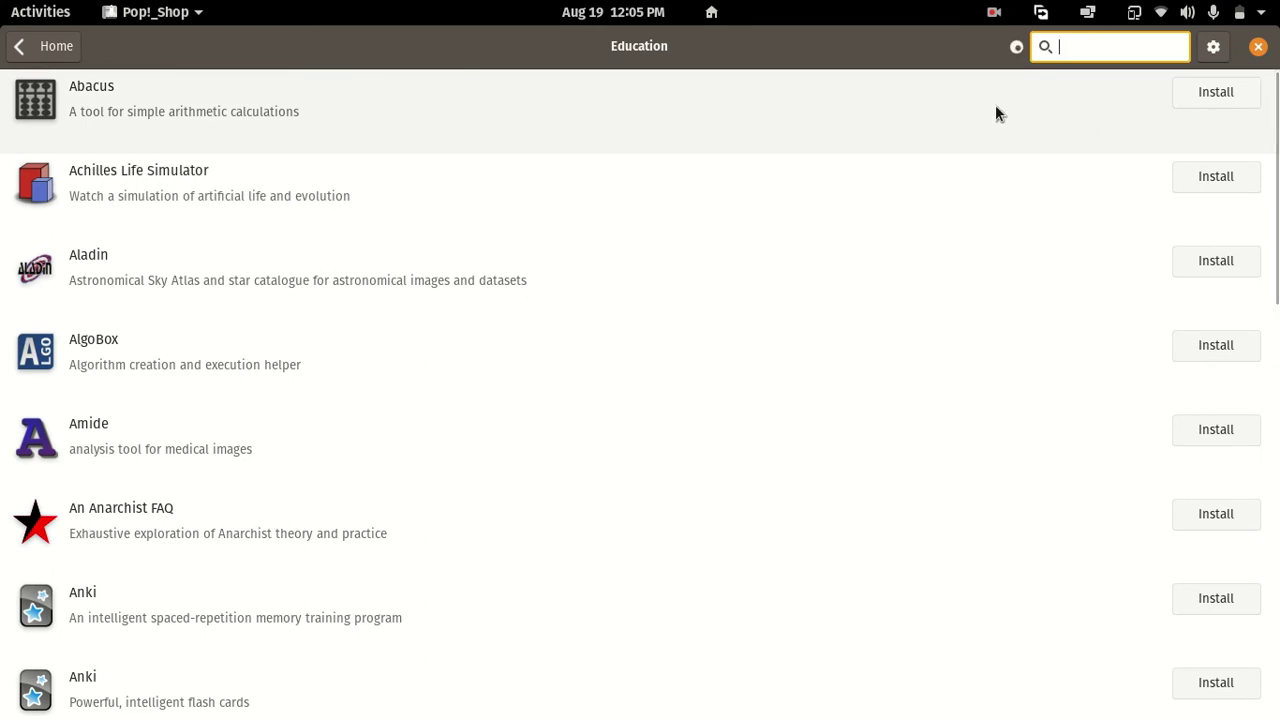
{"action": "left_click", "coordinate": [32, 50]}
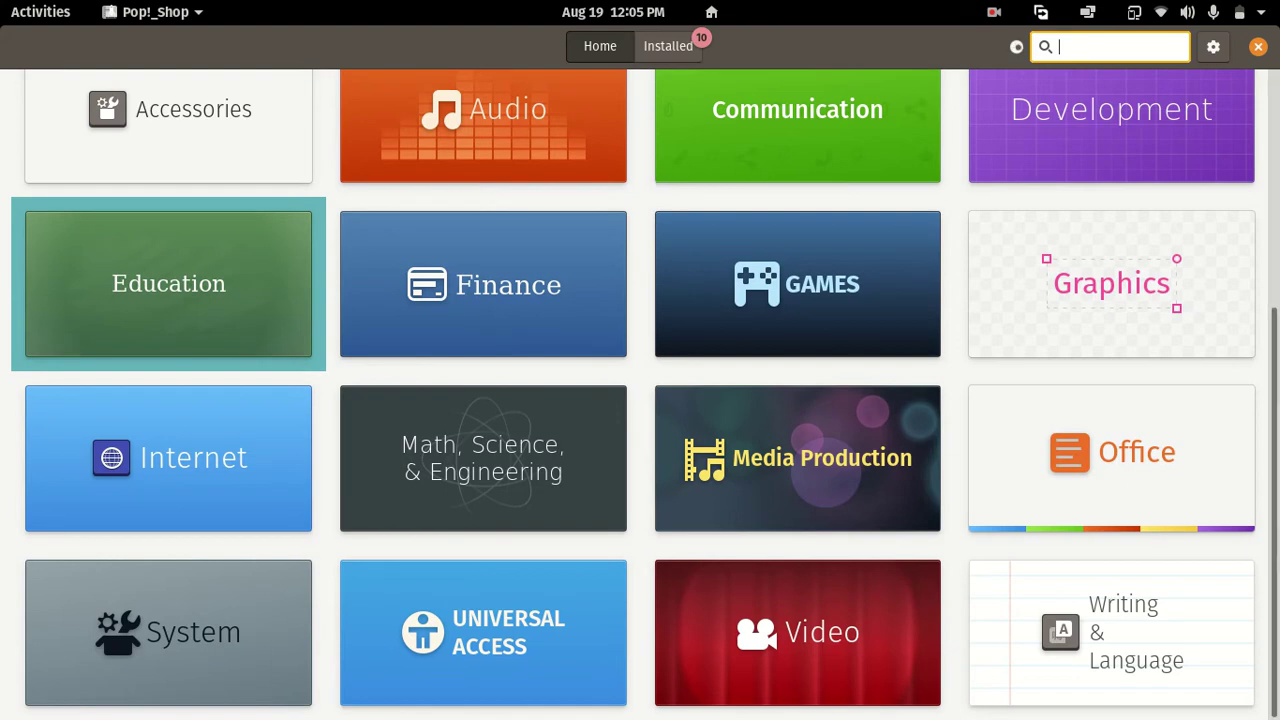
{"action": "scroll", "coordinate": [647, 177], "scroll_direction": "up", "scroll_amount": 3}
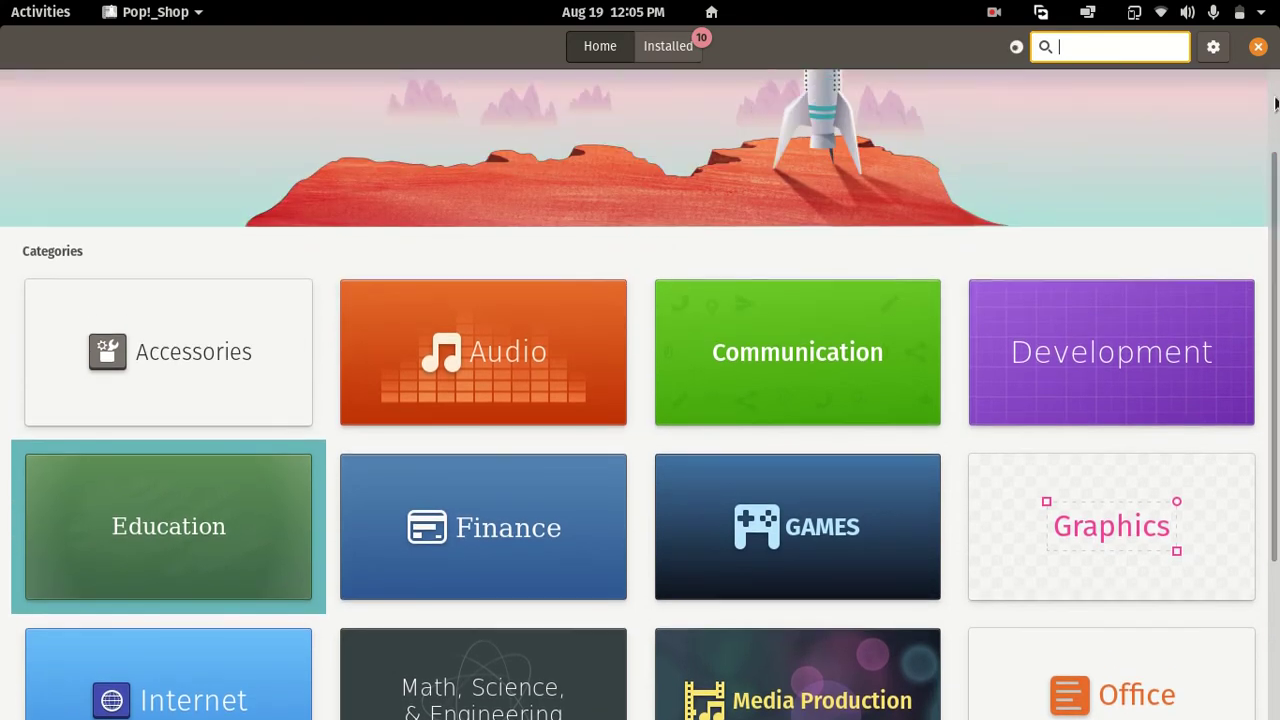
{"action": "left_click", "coordinate": [1259, 47]}
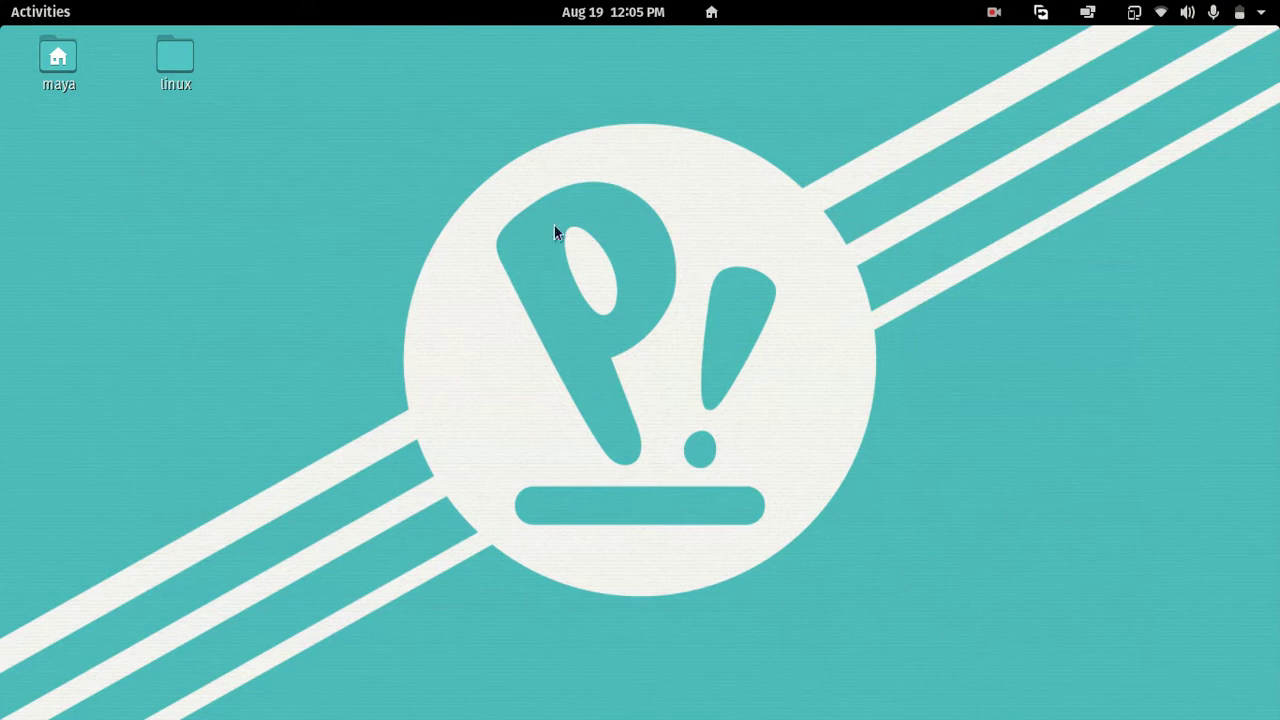
Step: Search the installed applications for "snap" and return to the desktop
{"action": "key", "text": "super"}
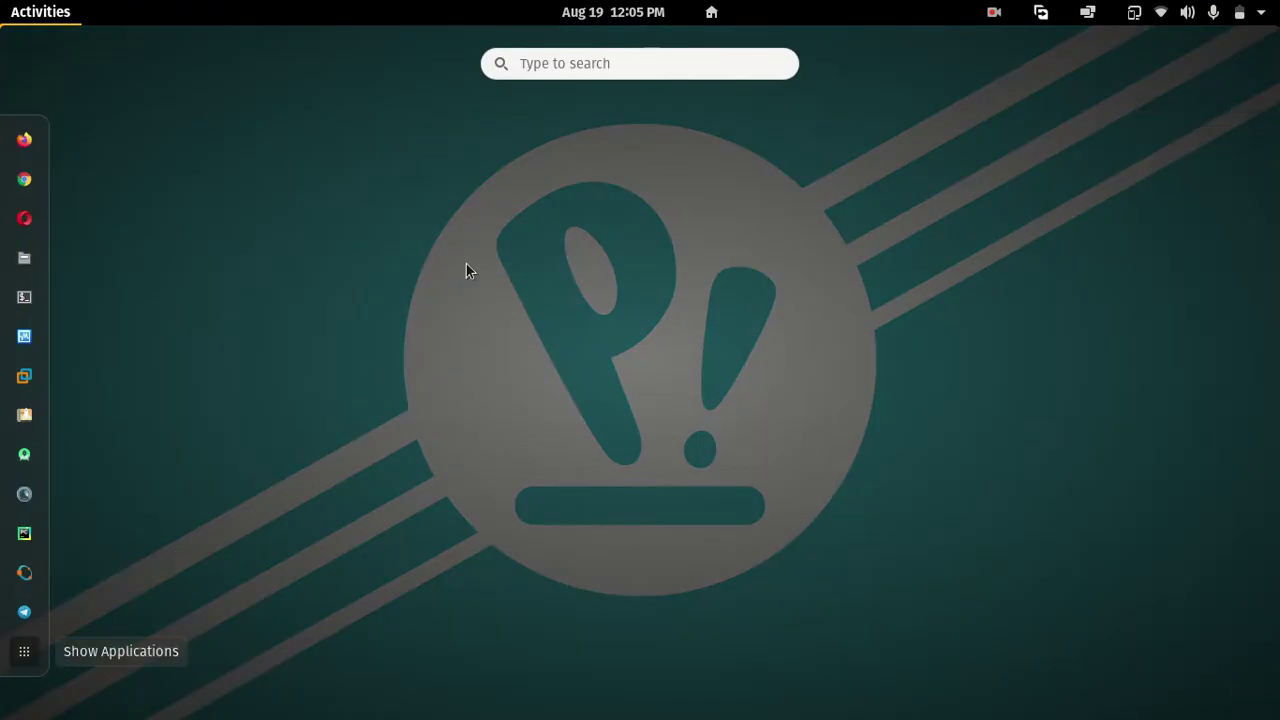
{"action": "key", "text": "super+a"}
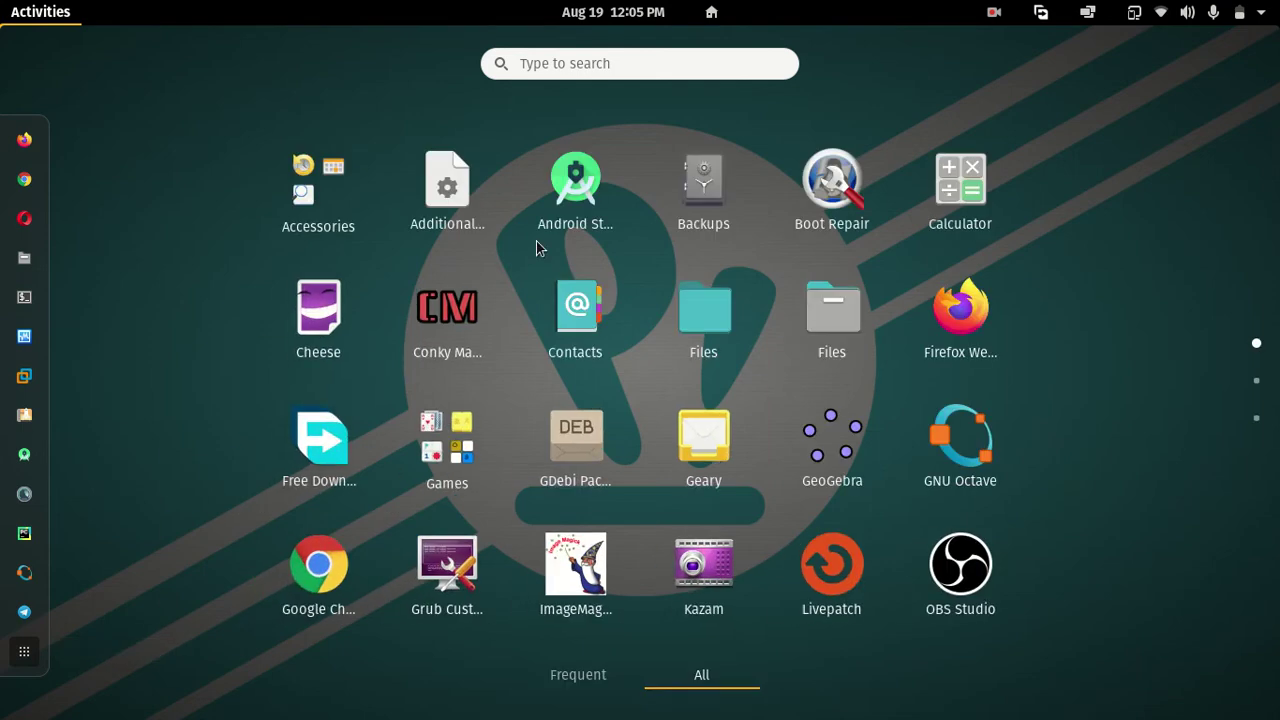
{"action": "type", "text": "sna"}
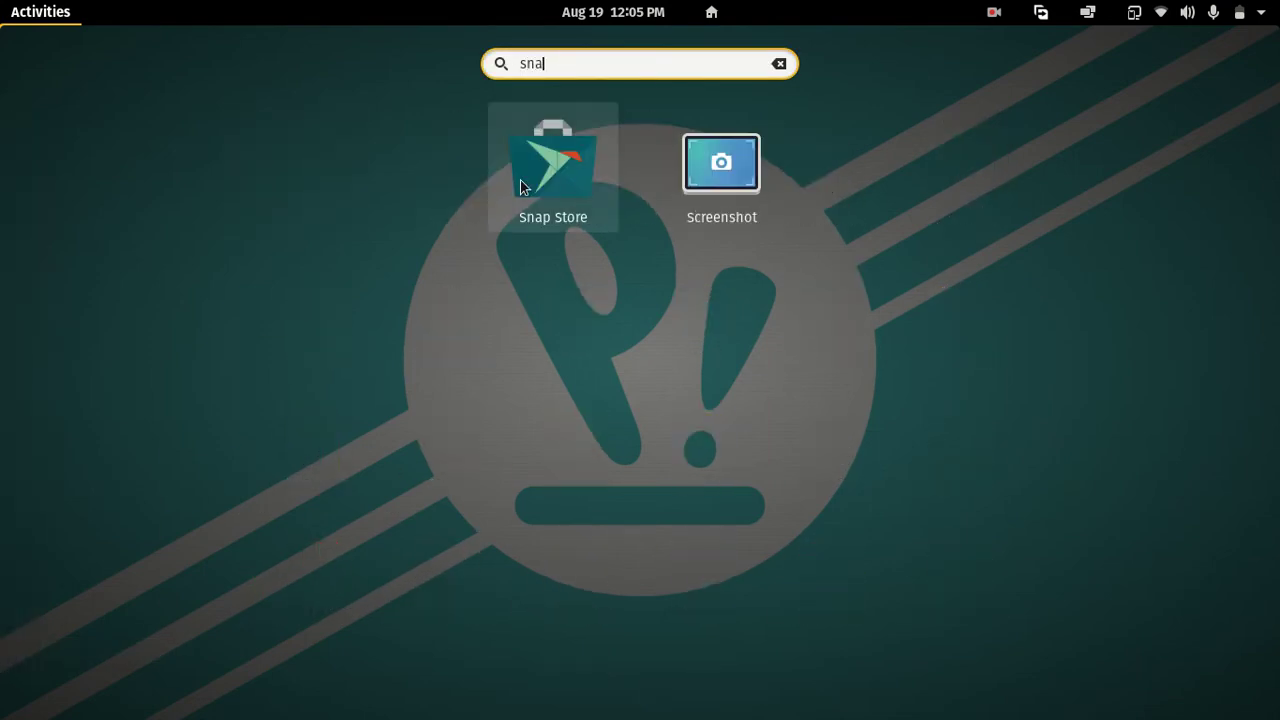
{"action": "type", "text": "p"}
{"action": "key", "text": "super"}
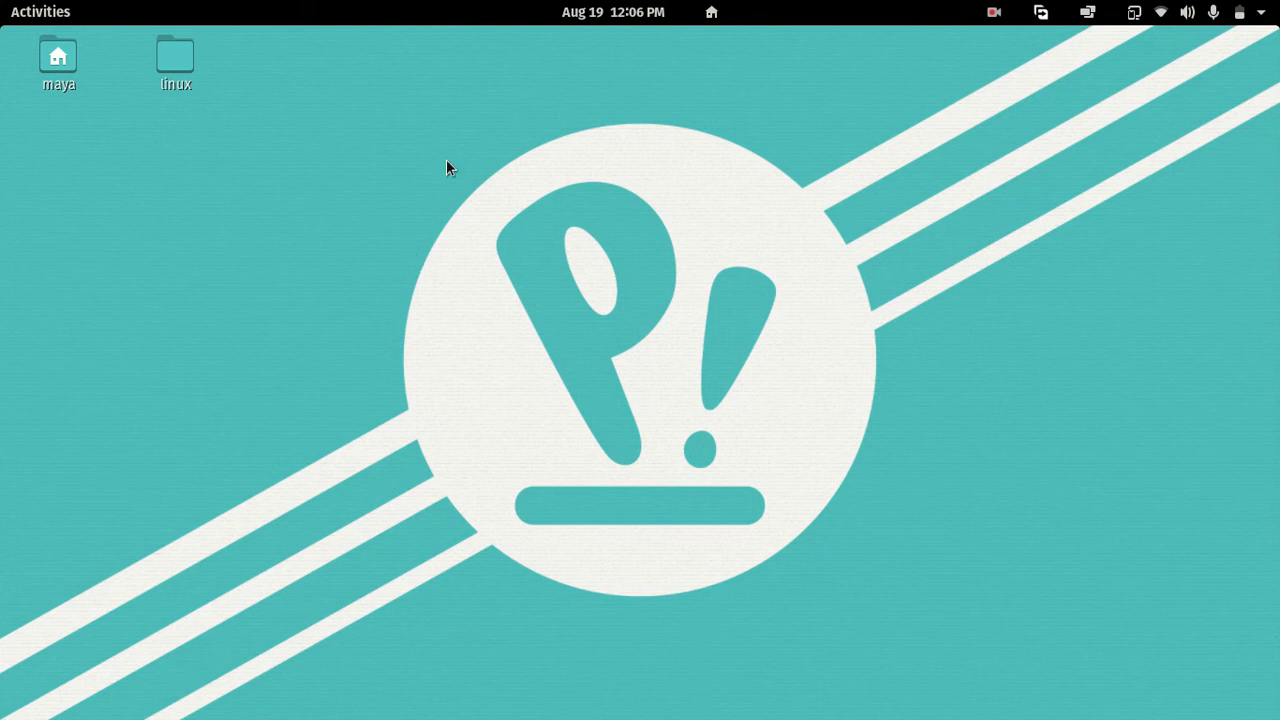
{"action": "key", "text": "super"}
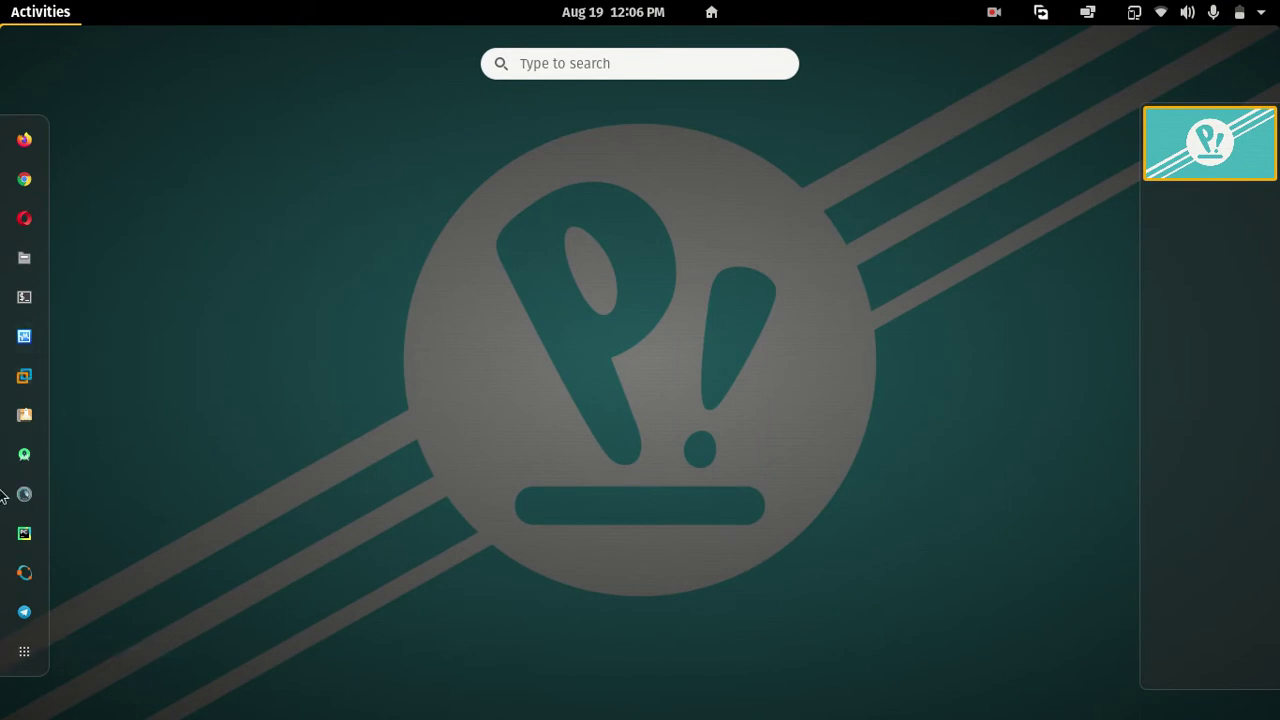
{"action": "left_click", "coordinate": [152, 566]}
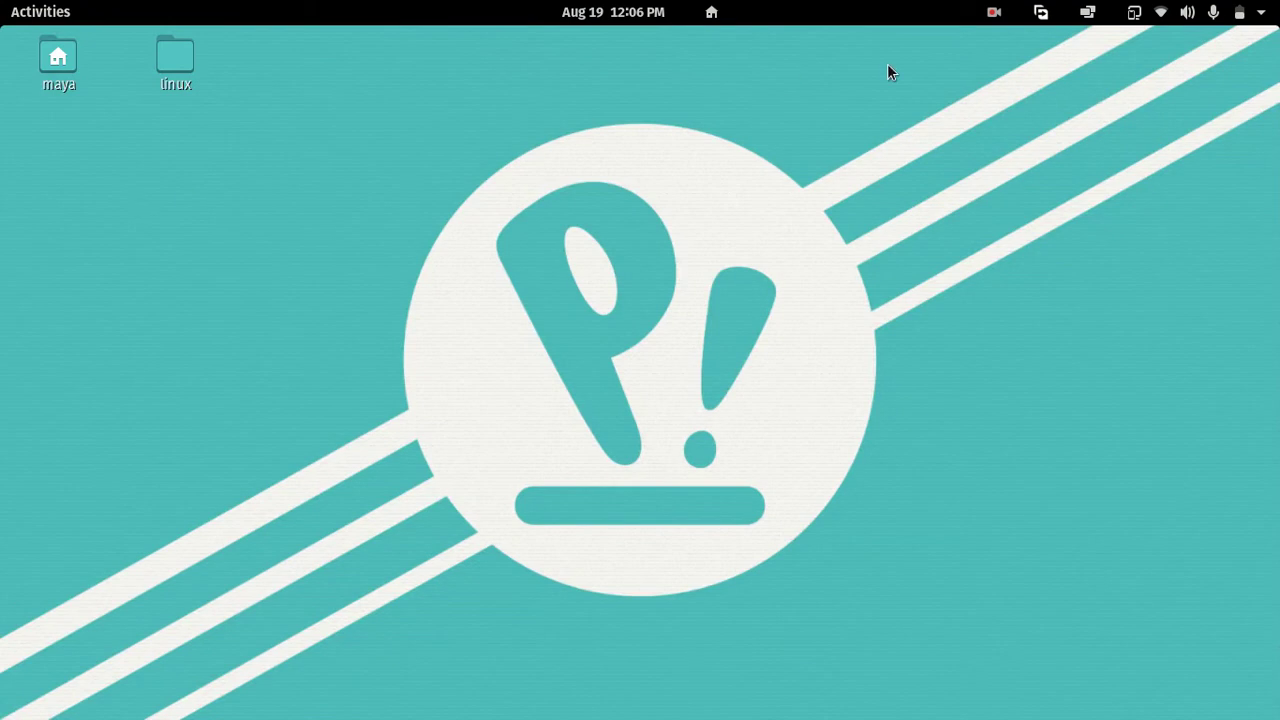
{"action": "left_click", "coordinate": [645, 12]}
{"action": "left_click", "coordinate": [648, 12]}
Step: View the window tiling options with their shortcuts, and close them without changing anything
{"action": "left_click", "coordinate": [1088, 14]}
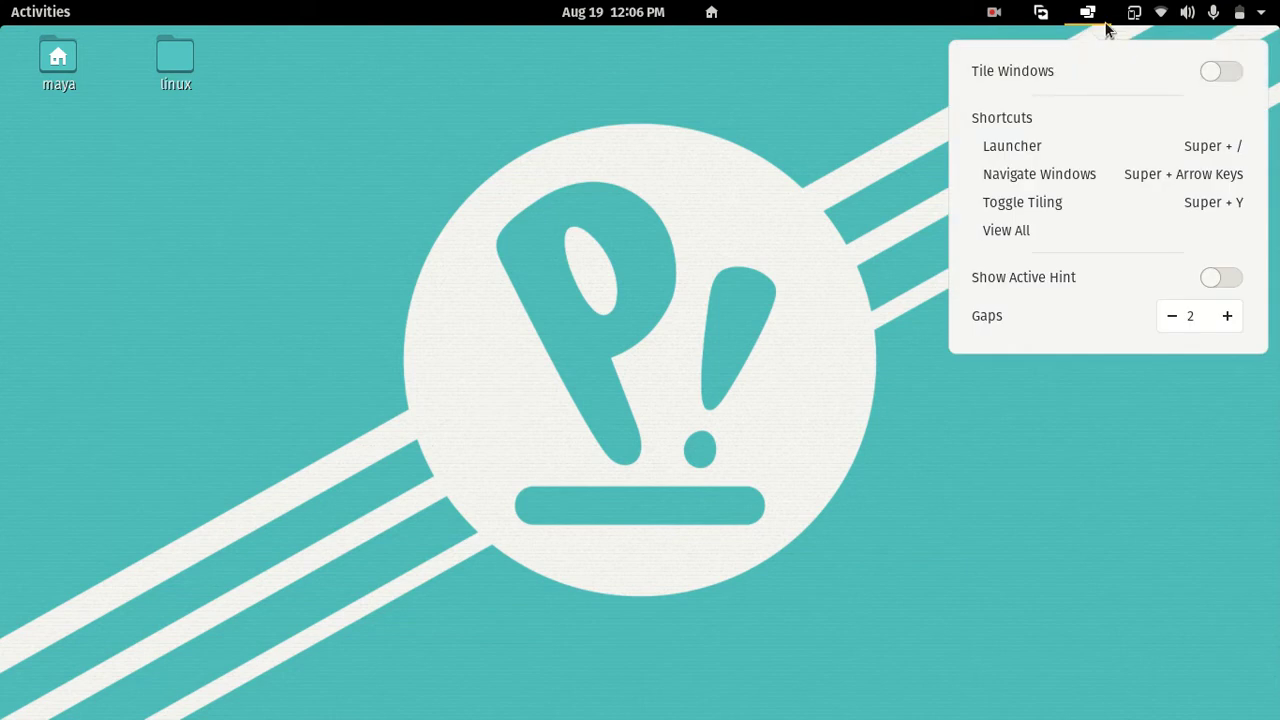
{"action": "left_click", "coordinate": [727, 84]}
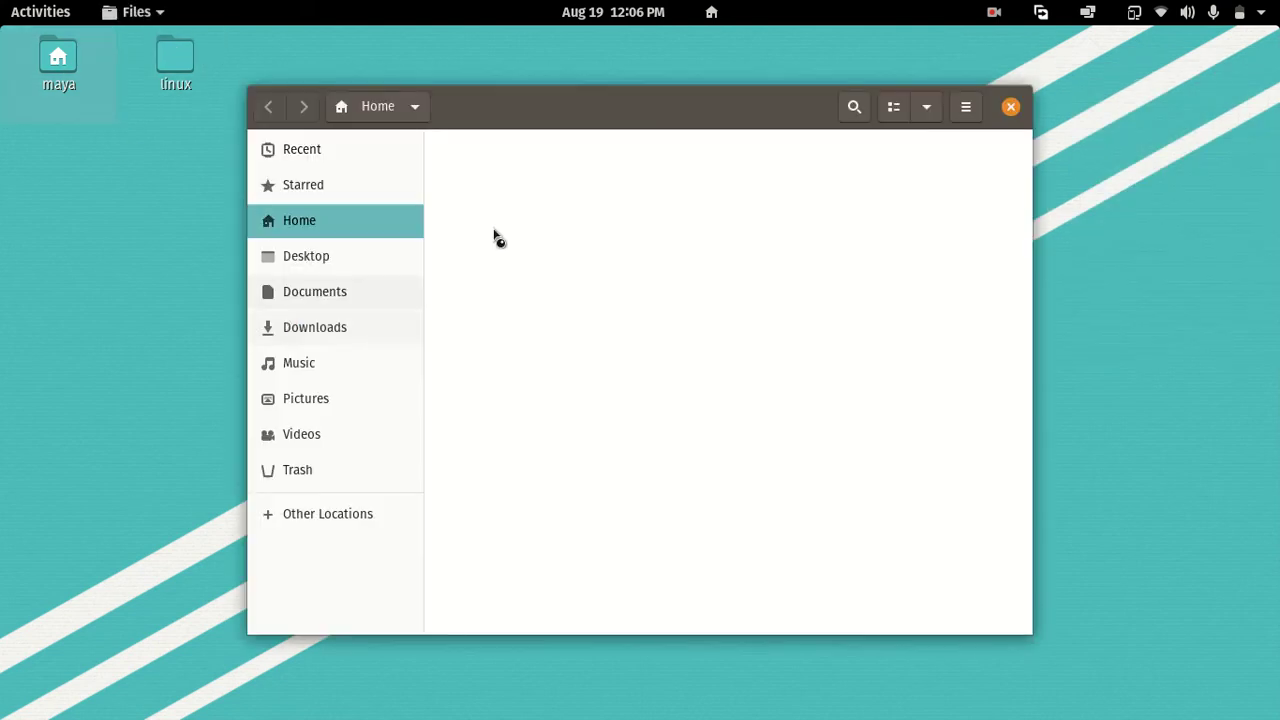
Step: Open a Terminal window over the Home folder window and maximize it
{"action": "key", "text": "super"}
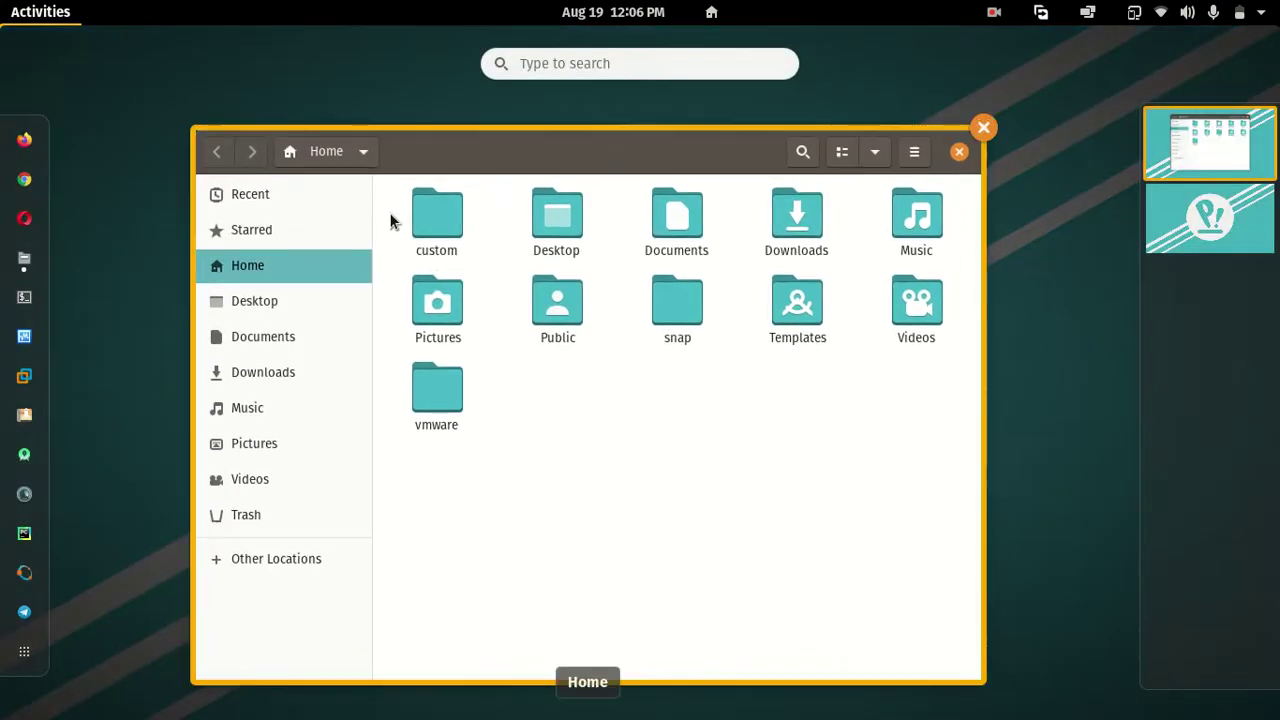
{"action": "left_click", "coordinate": [24, 296]}
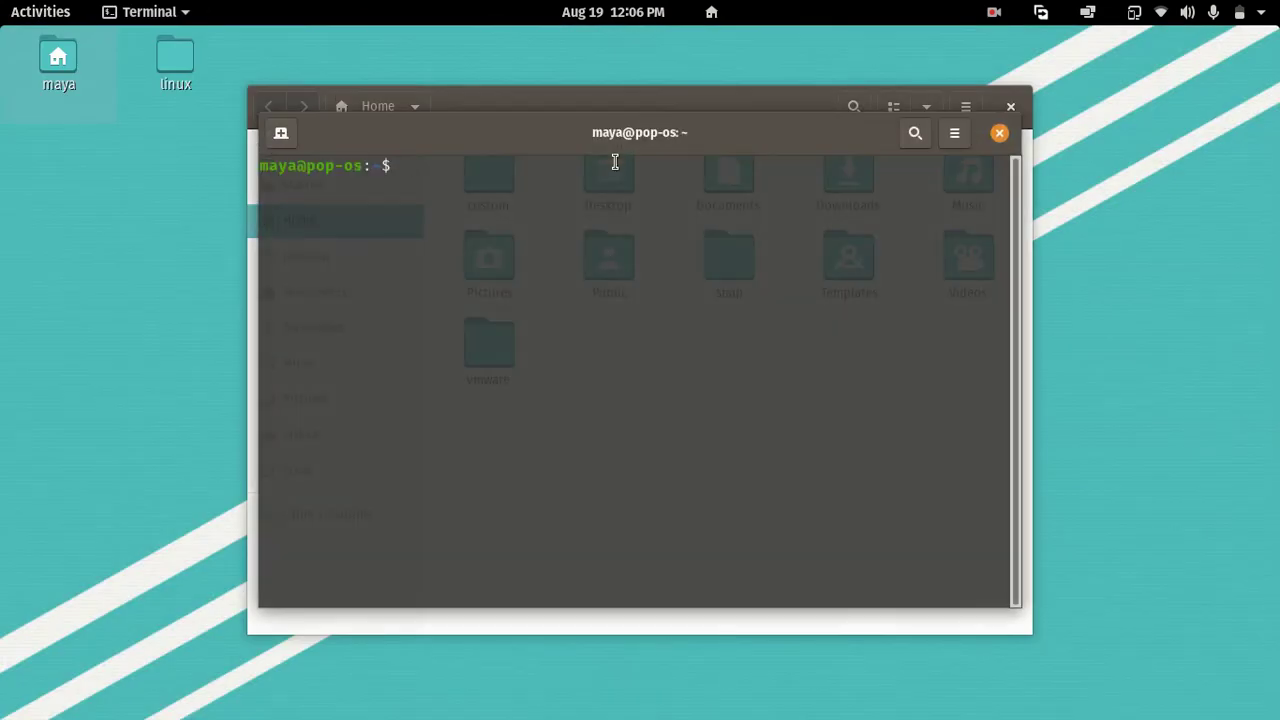
{"action": "left_click_drag", "start_coordinate": [655, 131], "coordinate": [163, 3]}
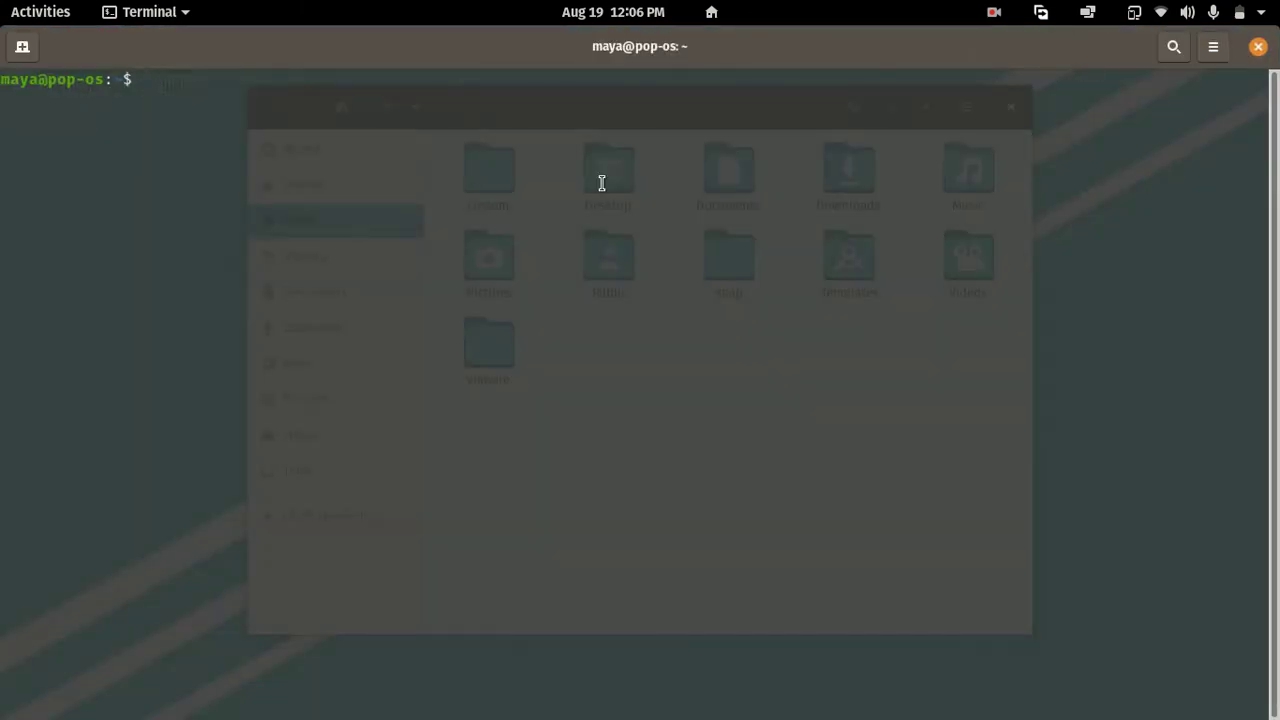
Step: Bring the Home folder window to the front and tile it to the right half of the desktop
{"action": "key", "text": "alt+Tab"}
{"action": "left_click_drag", "start_coordinate": [713, 118], "coordinate": [1273, 30]}
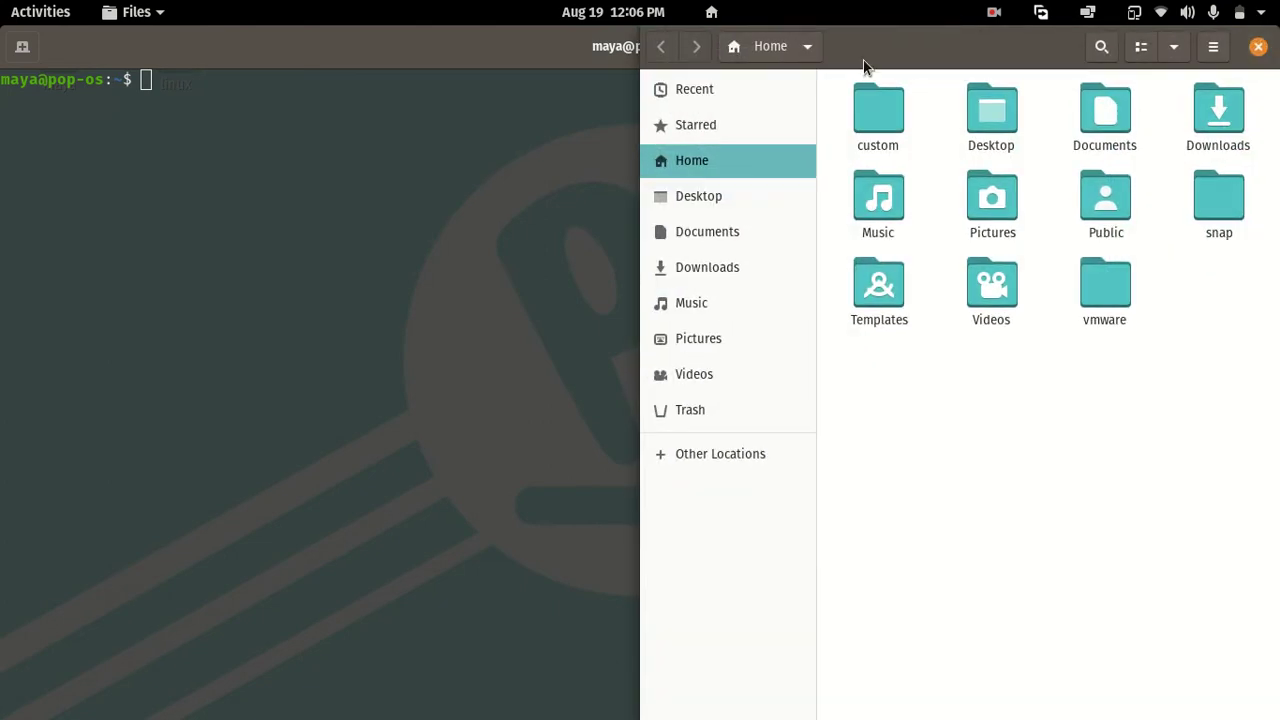
Step: Bring the Terminal back to the front, and close both the Terminal and the Home folder window
{"action": "left_click", "coordinate": [579, 76]}
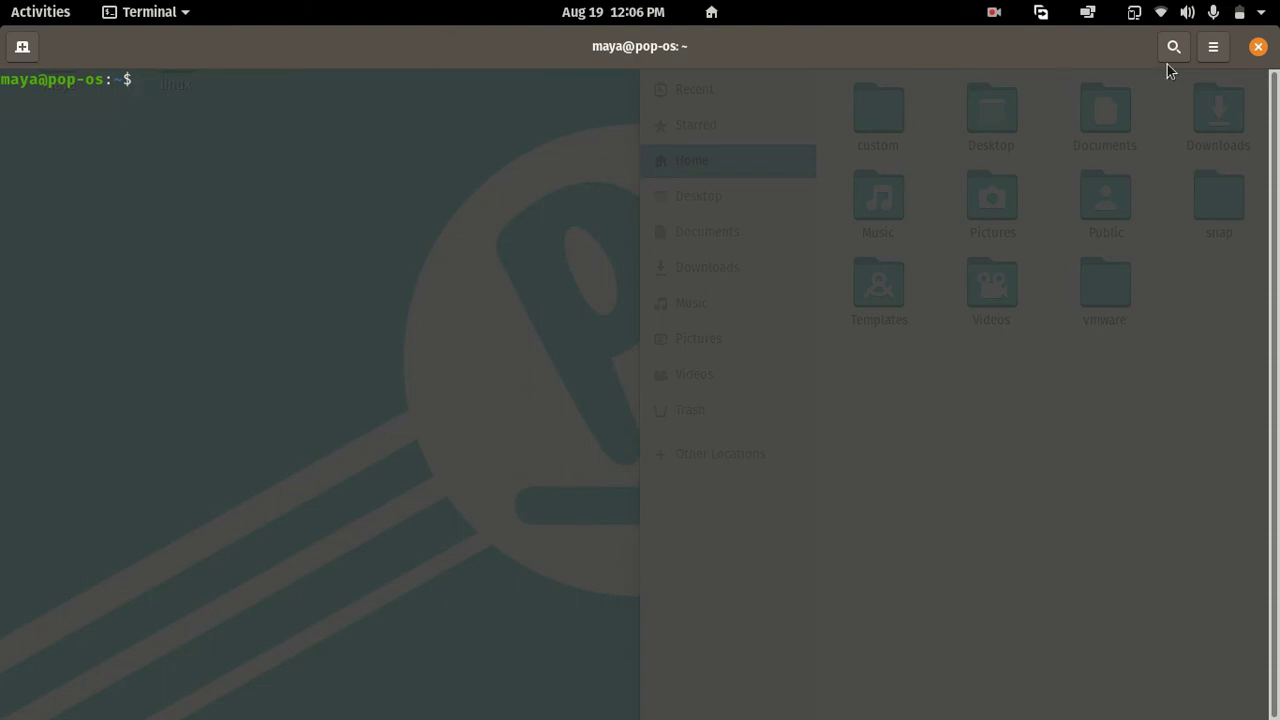
{"action": "left_click", "coordinate": [1258, 48]}
{"action": "left_click", "coordinate": [1258, 48]}
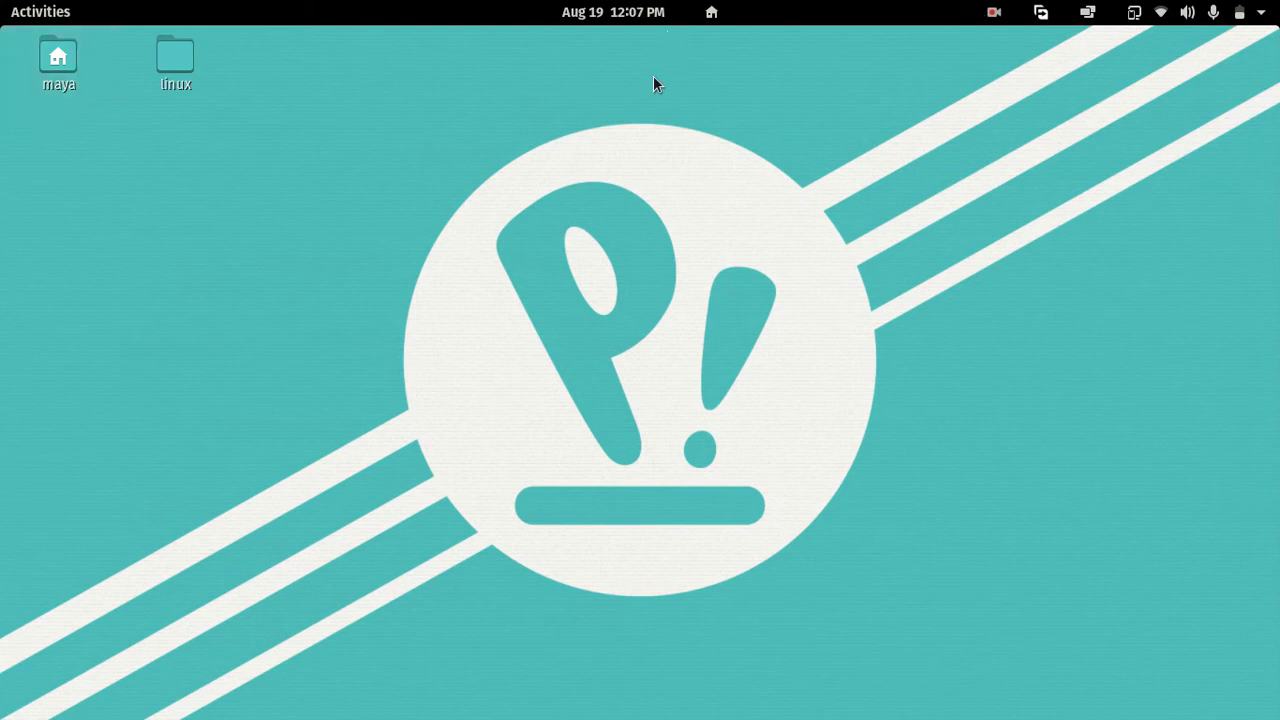
Step: Open a new Terminal window from the activities overview and close it again
{"action": "left_click", "coordinate": [634, 12]}
{"action": "left_click", "coordinate": [634, 12]}
{"action": "left_click", "coordinate": [75, 9]}
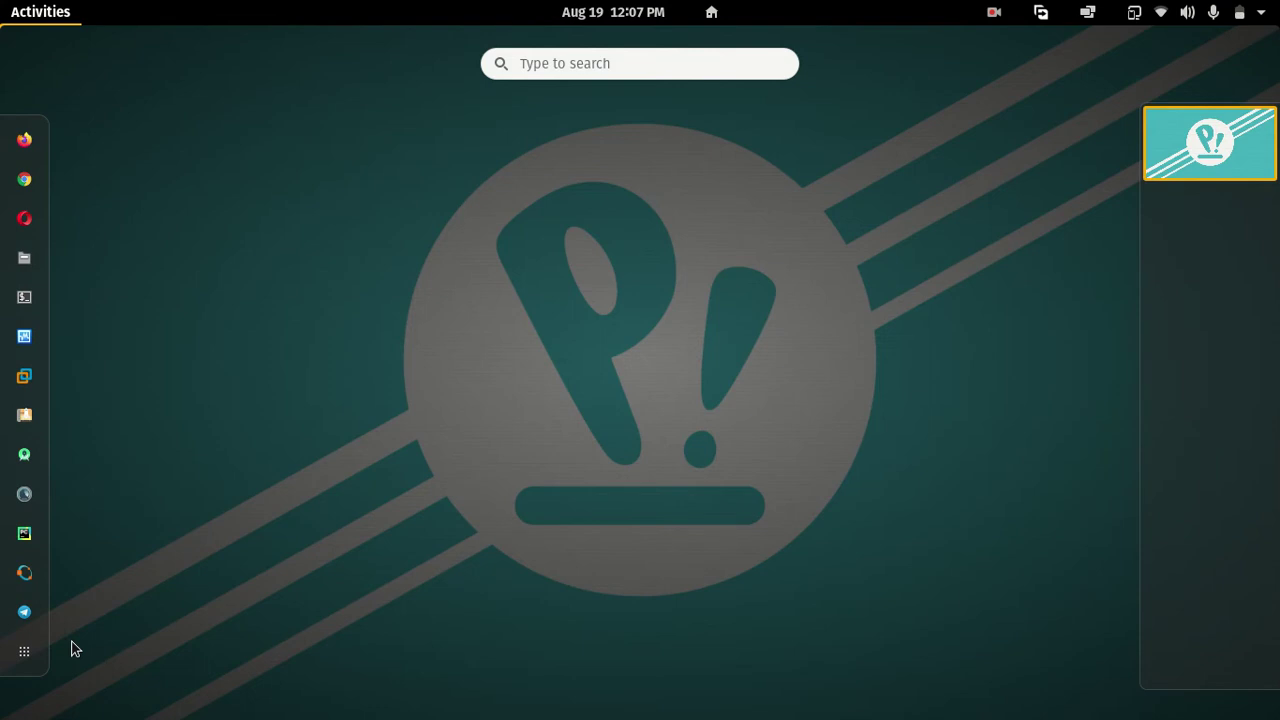
{"action": "left_click", "coordinate": [28, 308]}
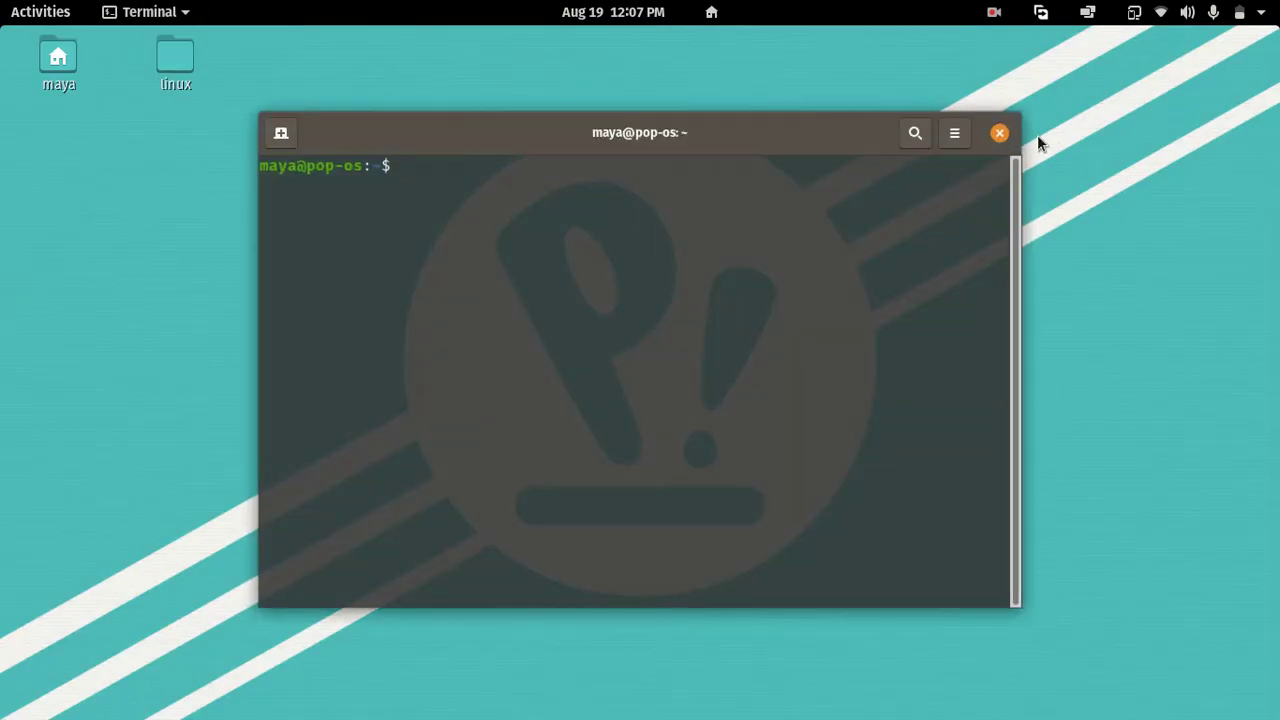
{"action": "left_click", "coordinate": [1000, 134]}
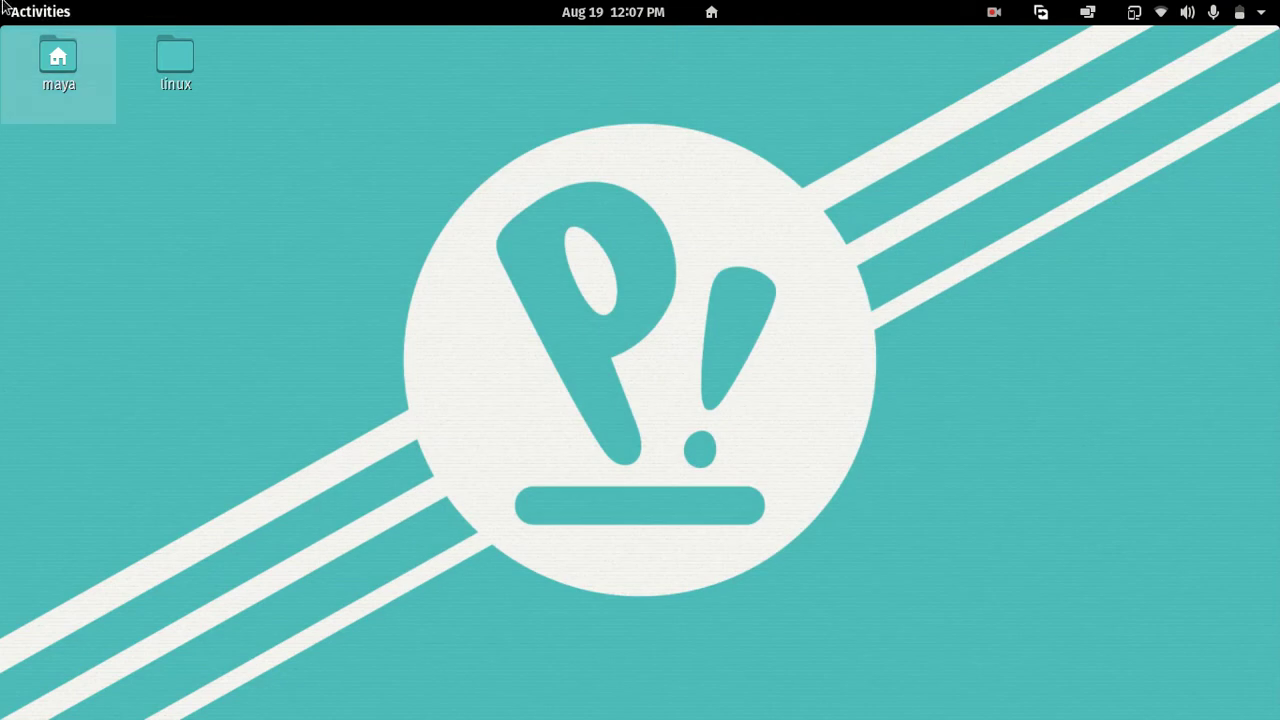
{"action": "mouse_move", "coordinate": [4, 4]}
{"action": "left_click", "coordinate": [523, 253]}
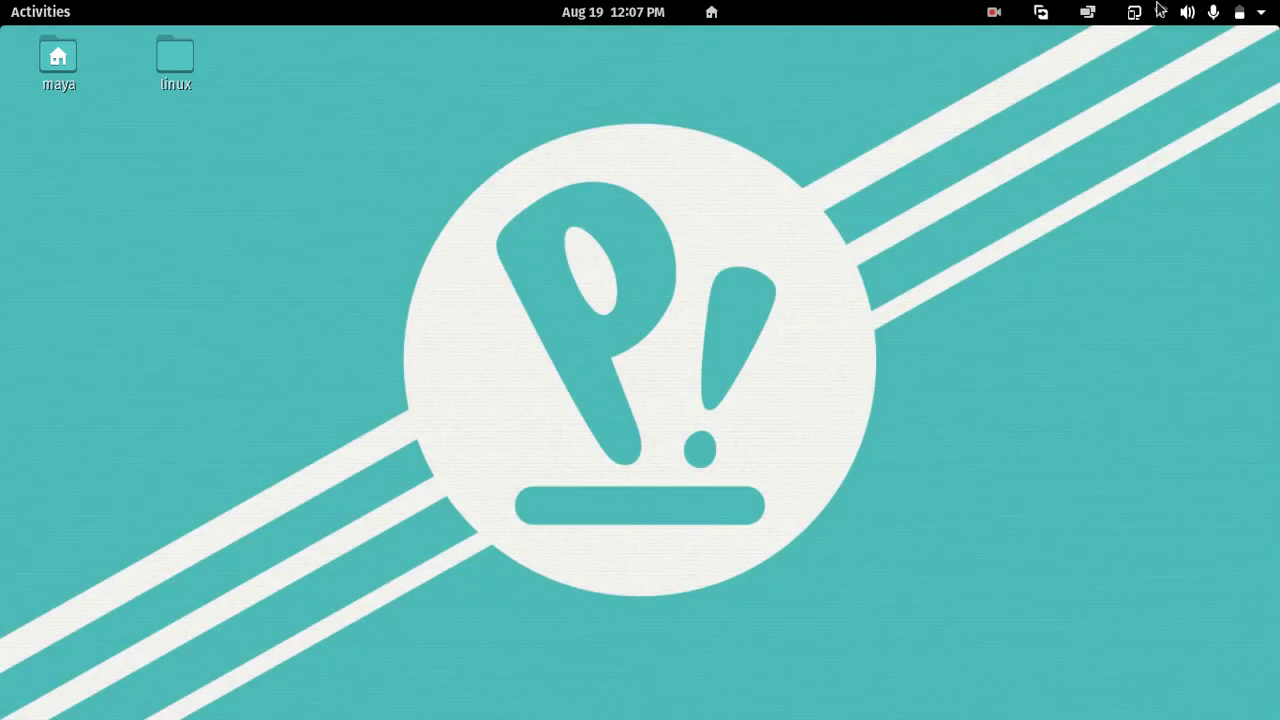
{"action": "left_click", "coordinate": [990, 11]}
{"action": "left_click", "coordinate": [988, 11]}
{"action": "key", "text": "super"}
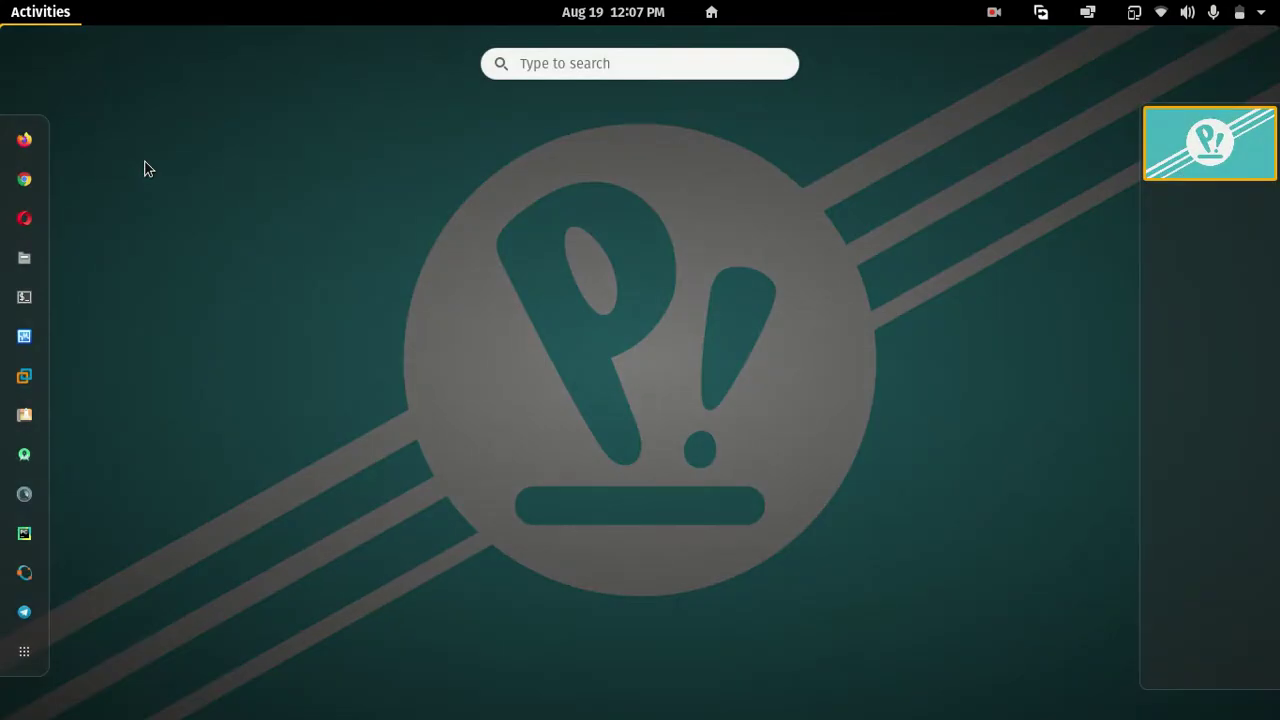
{"action": "left_click", "coordinate": [144, 169]}
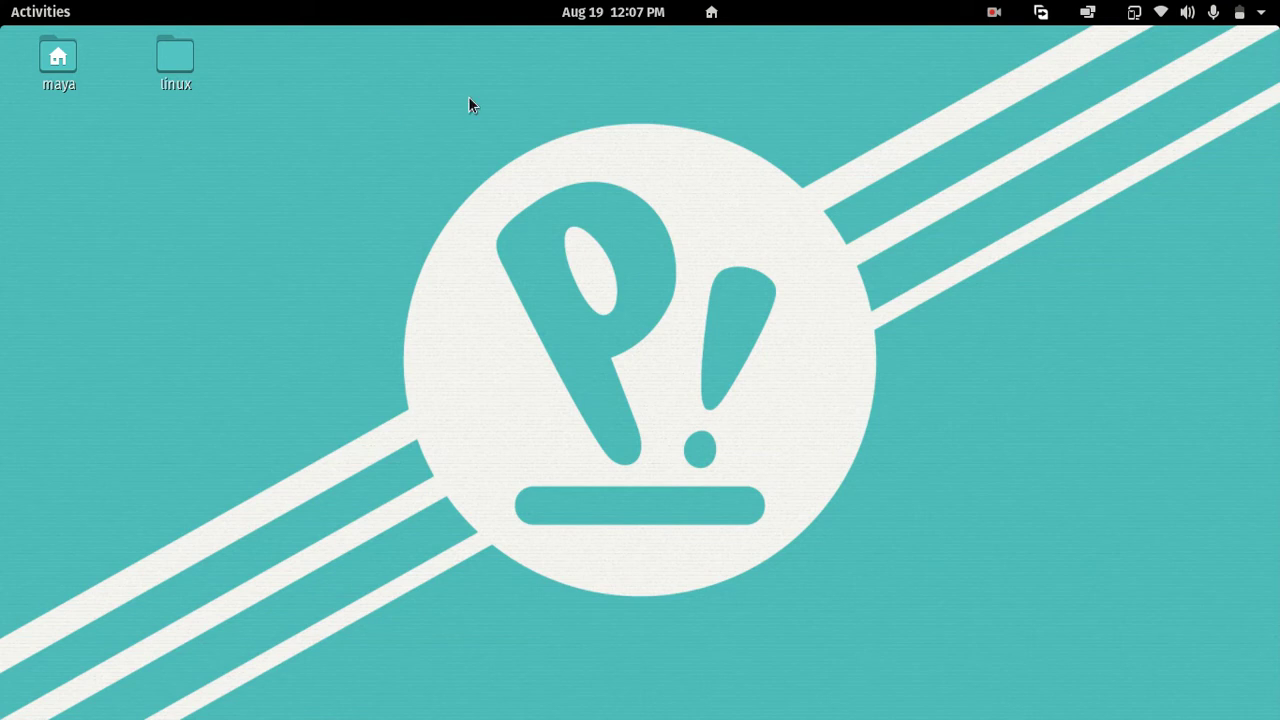
{"action": "key", "text": "super"}
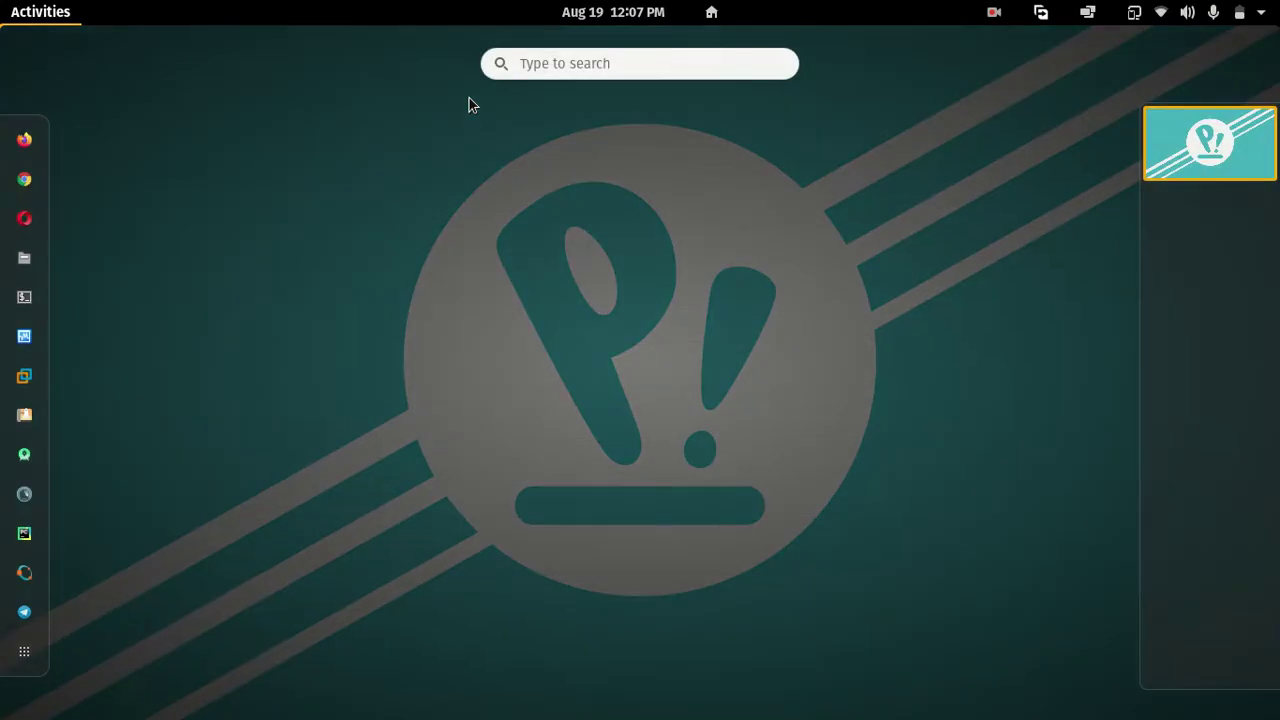
Step: Show the grid of all installed applications and return to the desktop
{"action": "left_click", "coordinate": [24, 651]}
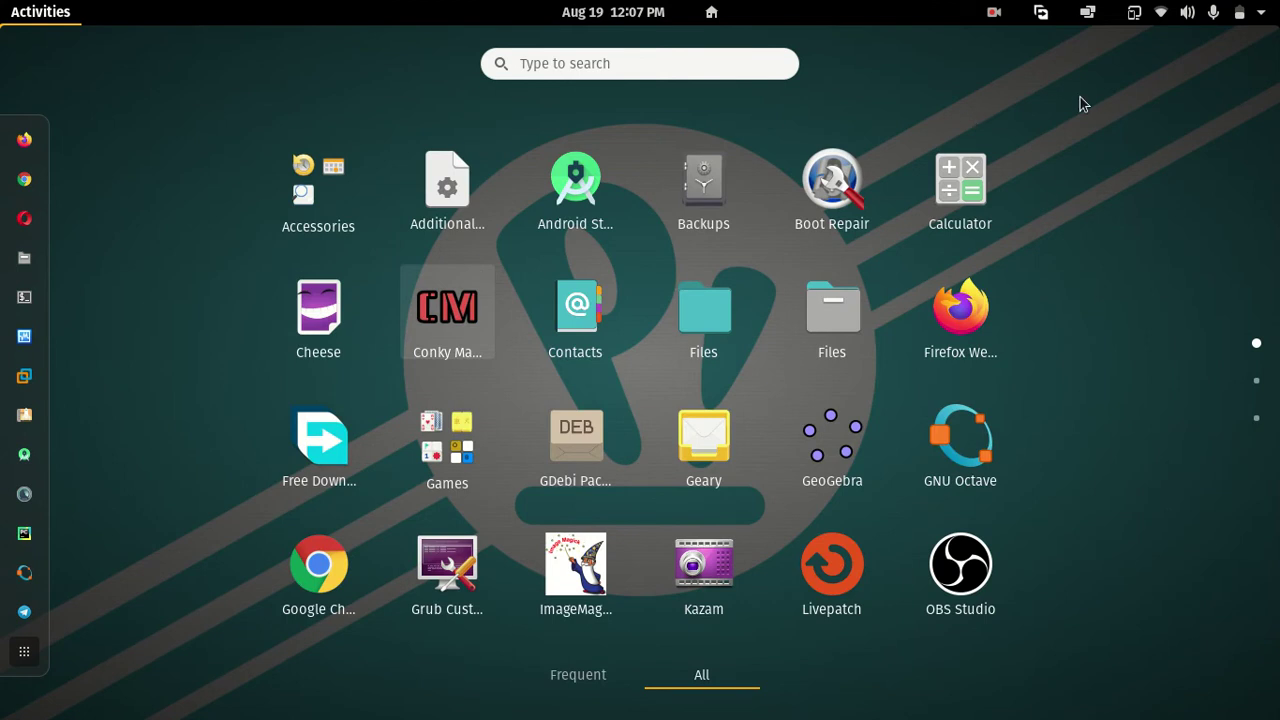
{"action": "left_click", "coordinate": [994, 14]}
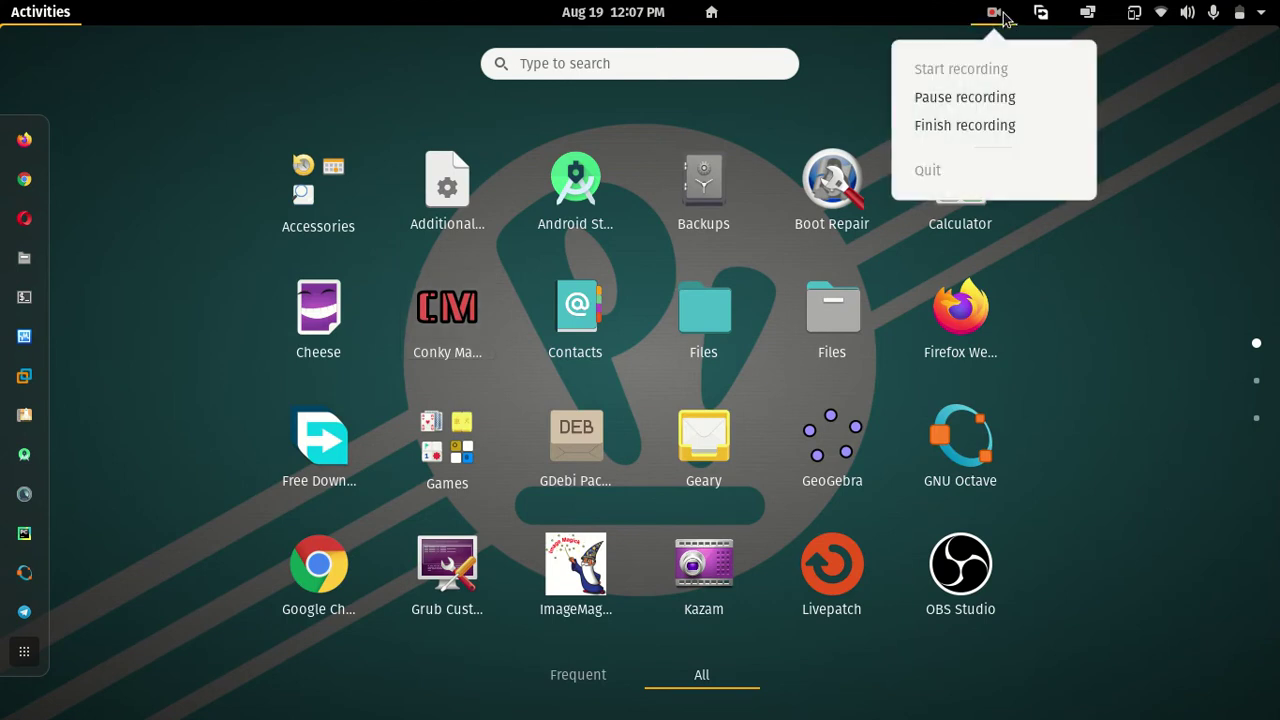
{"action": "left_click", "coordinate": [985, 97]}
{"action": "key", "text": "Escape"}
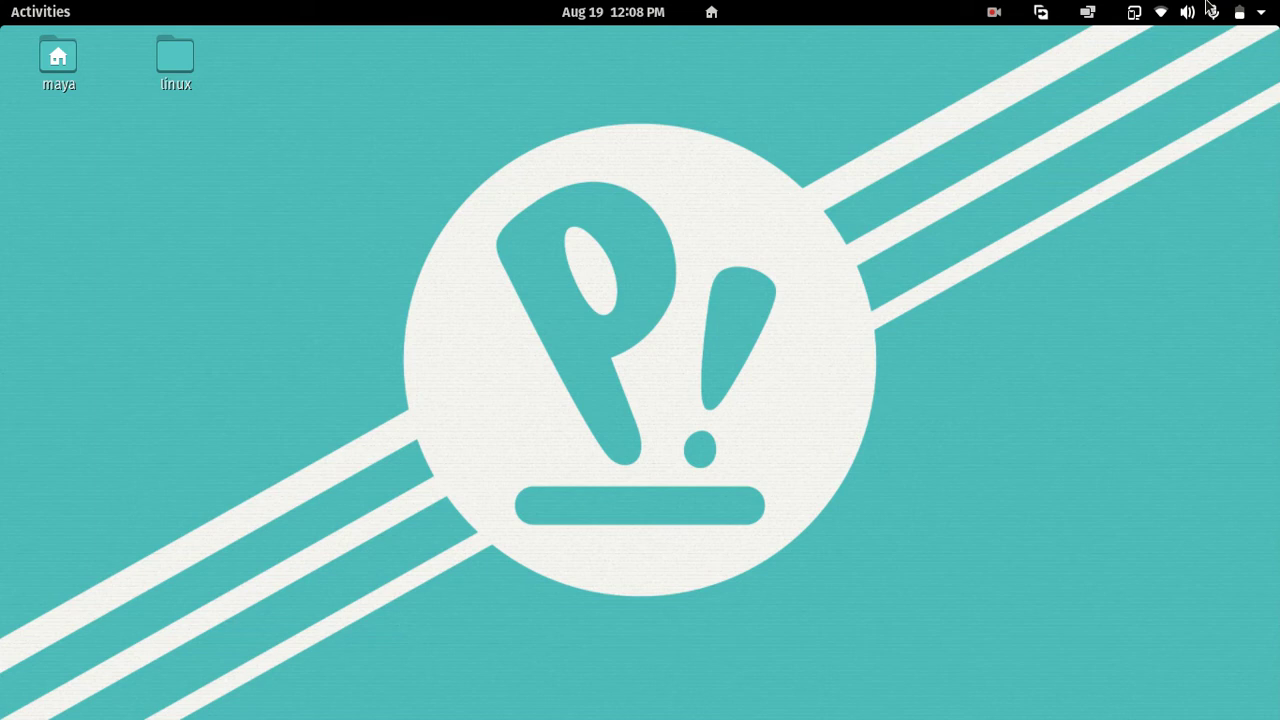
{"action": "left_click", "coordinate": [997, 14]}
{"action": "left_click", "coordinate": [999, 16]}
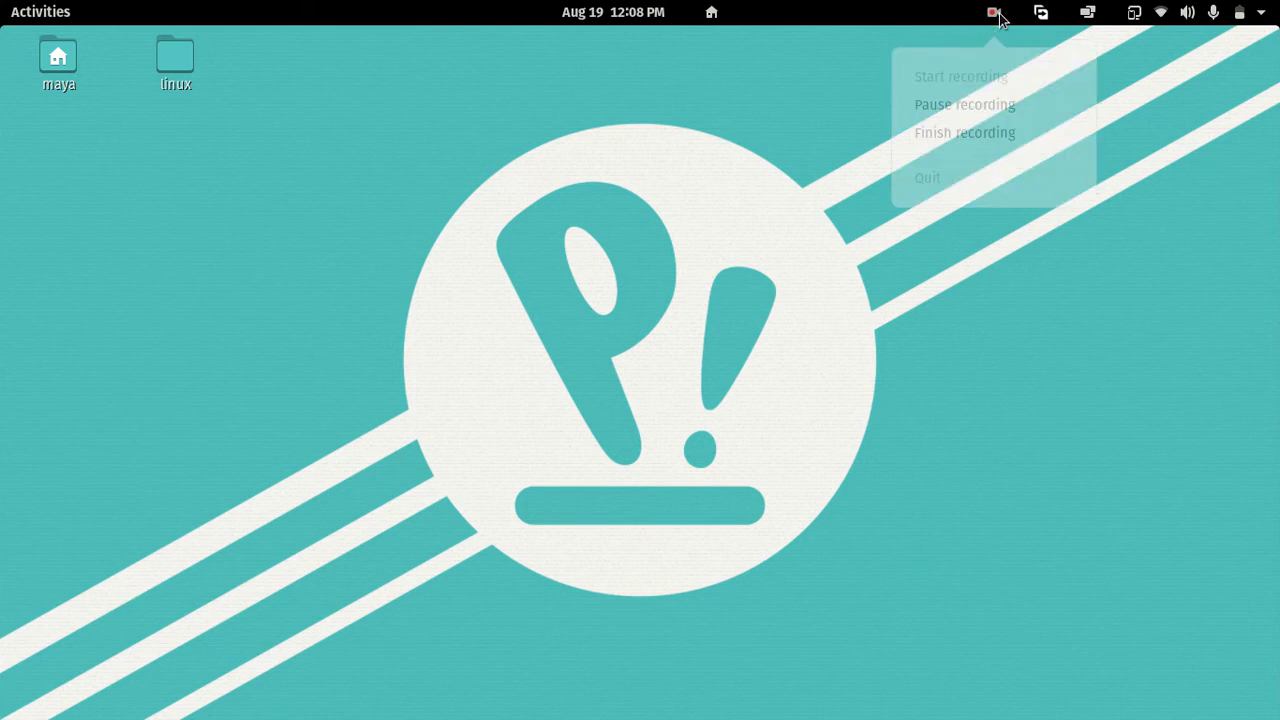
{"action": "left_click", "coordinate": [998, 14]}
Step: Search the activities overview for "boo" and return to the desktop
{"action": "key", "text": "super"}
{"action": "type", "text": "boo"}
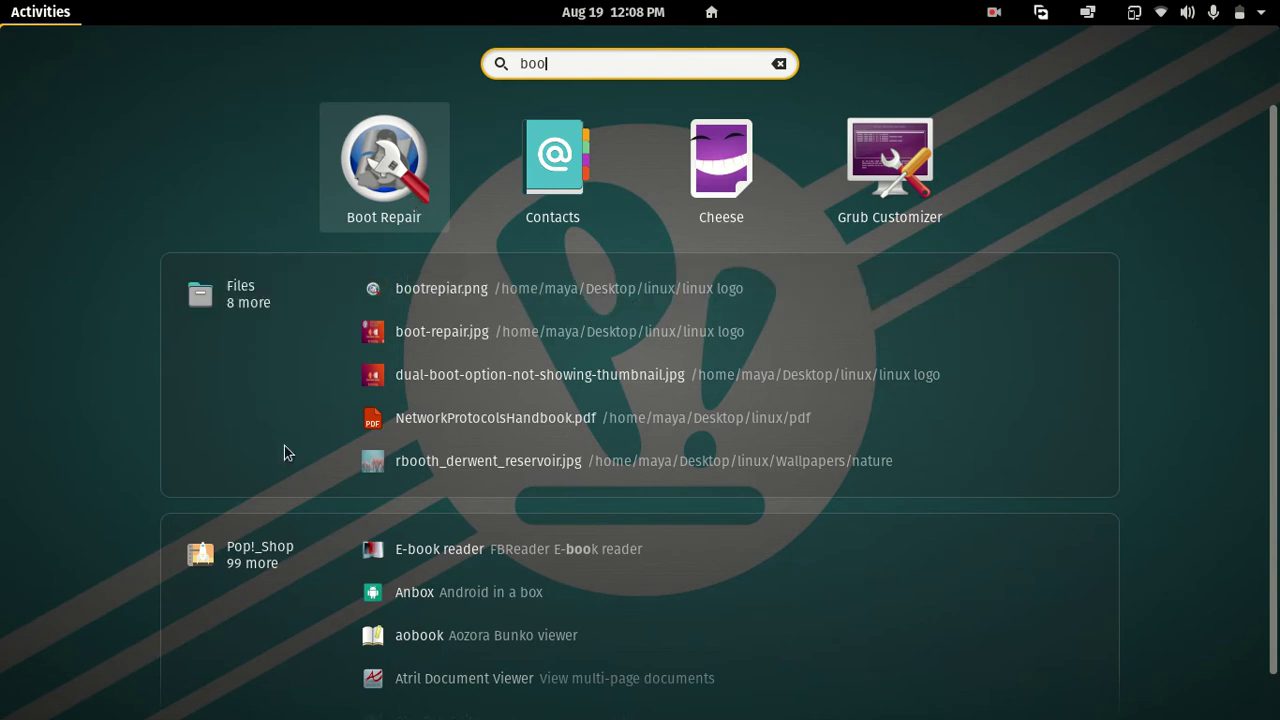
{"action": "key", "text": "super"}
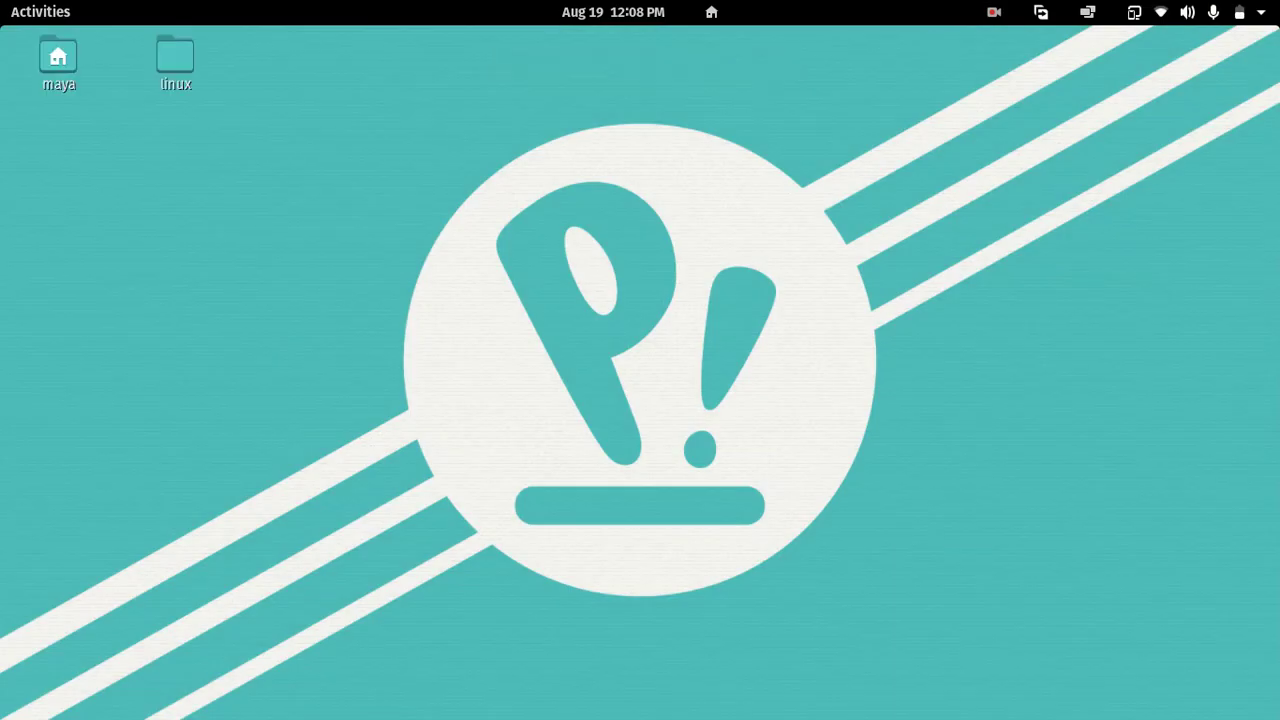
{"action": "left_click", "coordinate": [612, 12]}
{"action": "left_click", "coordinate": [645, 12]}
Step: Launch Firefox Web Browser from the grid of all applications
{"action": "key", "text": "super"}
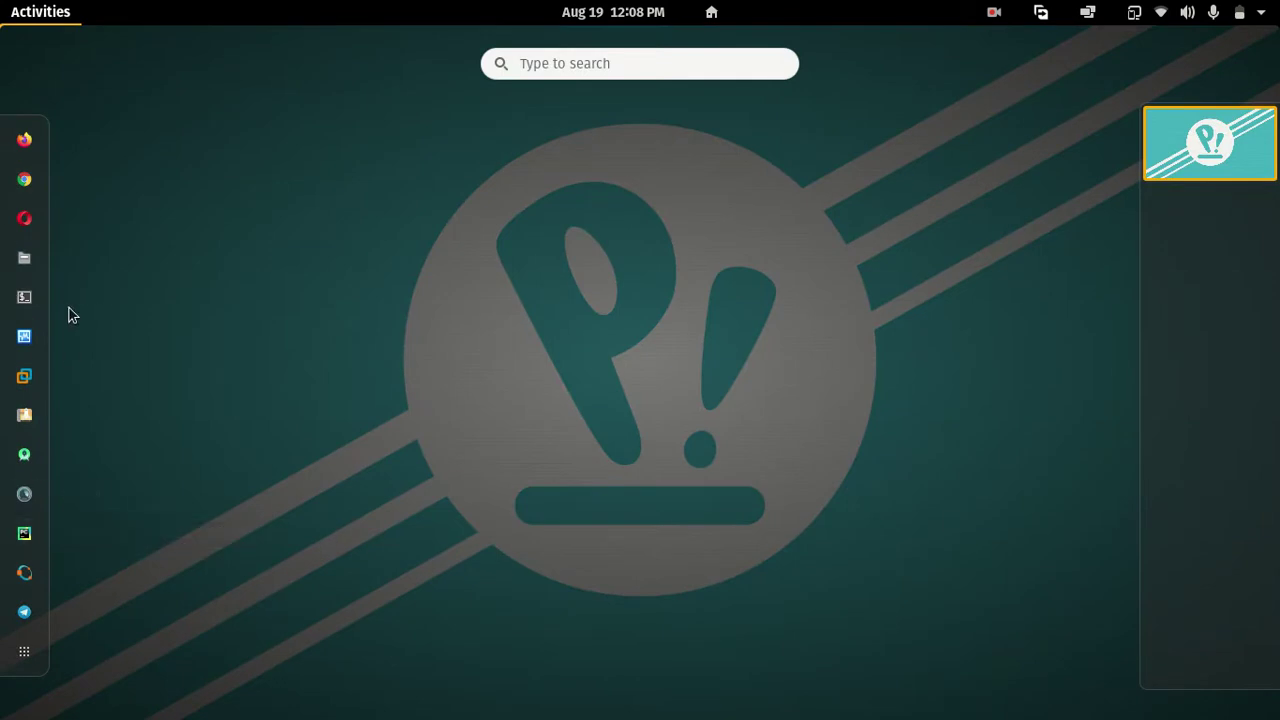
{"action": "left_click", "coordinate": [28, 658]}
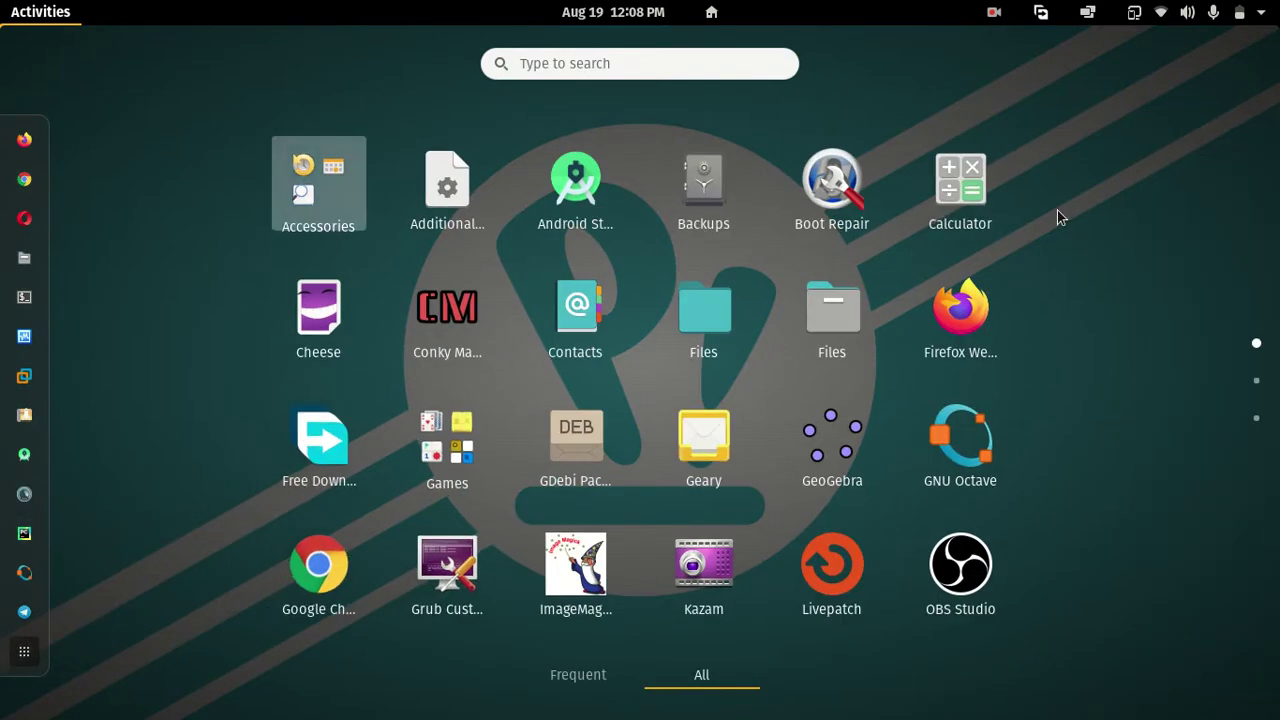
{"action": "key", "text": "Down"}
{"action": "key", "text": "Down"}
{"action": "key", "text": "Down"}
{"action": "key", "text": "Right"}
{"action": "key", "text": "Right"}
{"action": "key", "text": "Right"}
{"action": "key", "text": "Right"}
{"action": "key", "text": "Up"}
{"action": "key", "text": "Right"}
{"action": "key", "text": "Up"}
{"action": "key", "text": "Return"}
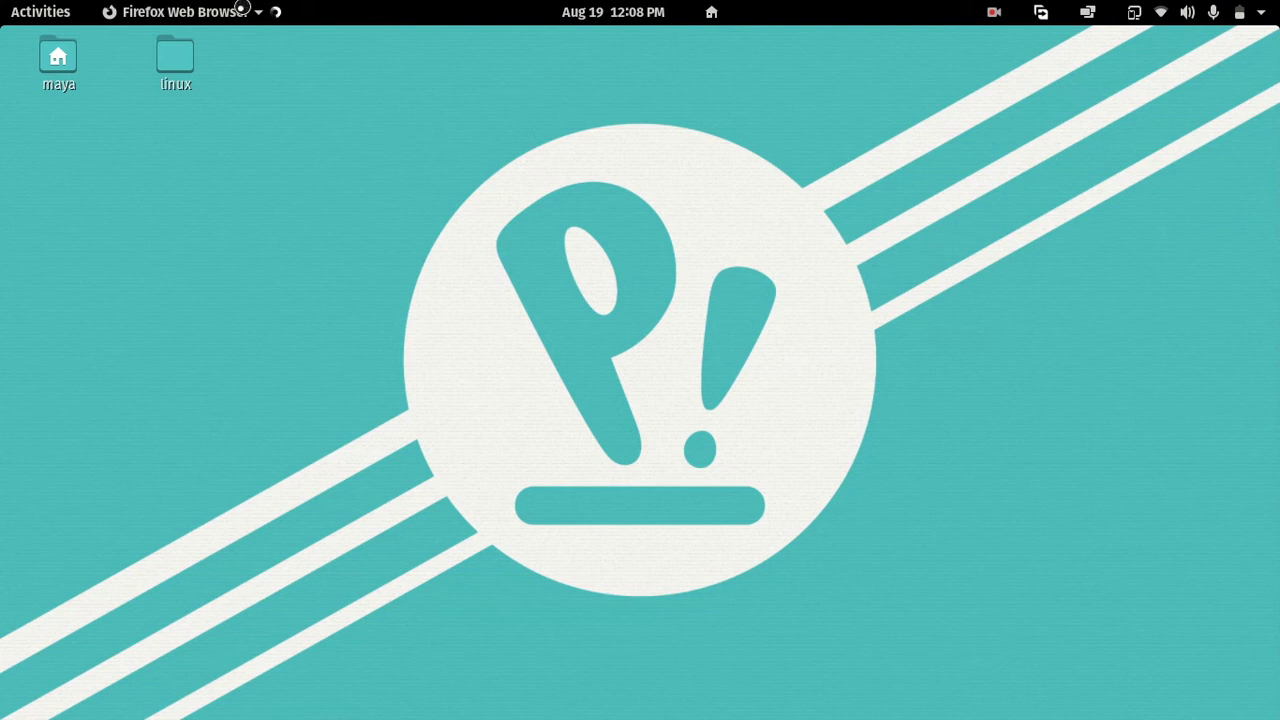
Step: Restore the Firefox window to its smaller size and maximize it again
{"action": "left_click", "coordinate": [1135, 12]}
{"action": "left_click", "coordinate": [1135, 12]}
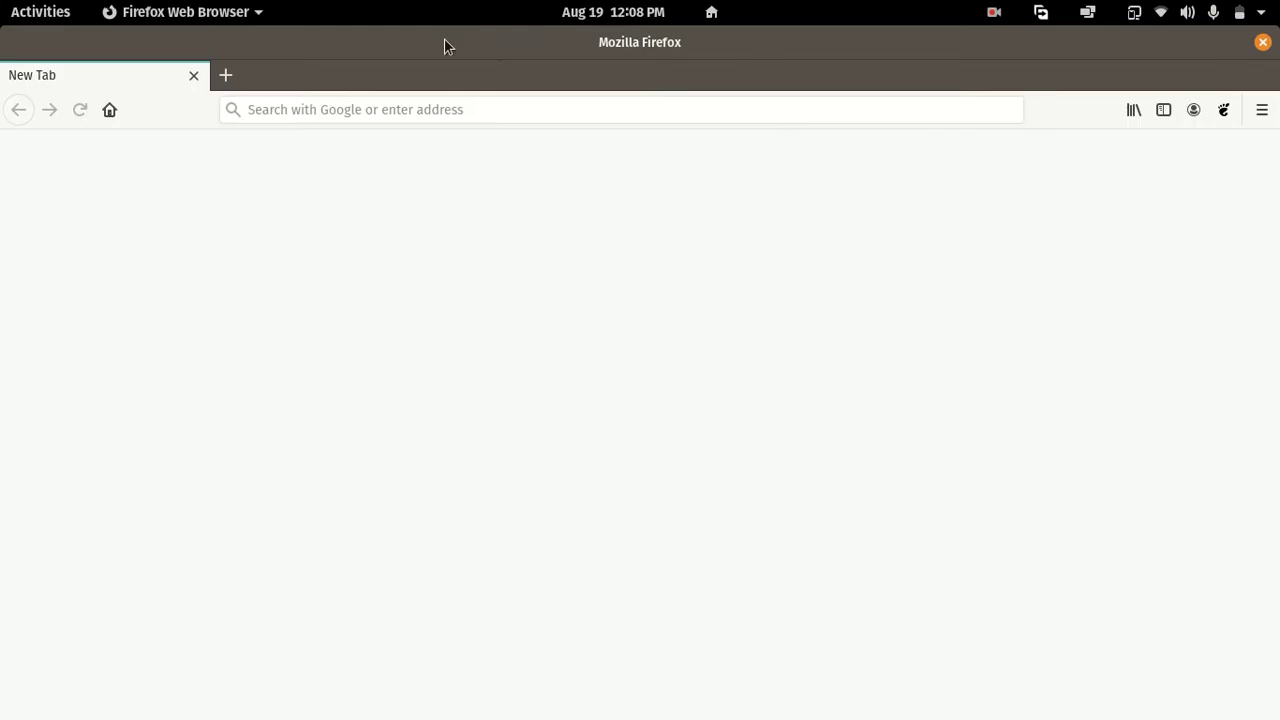
{"action": "double_click", "coordinate": [443, 43]}
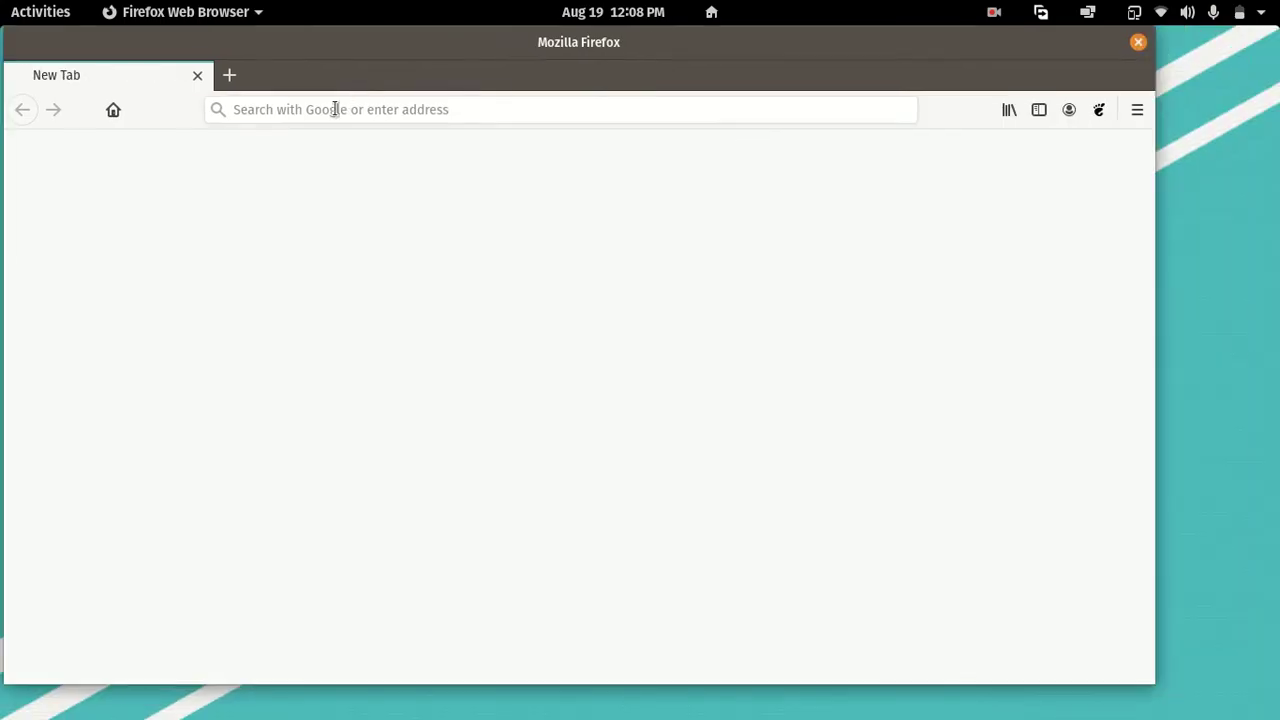
{"action": "double_click", "coordinate": [531, 40]}
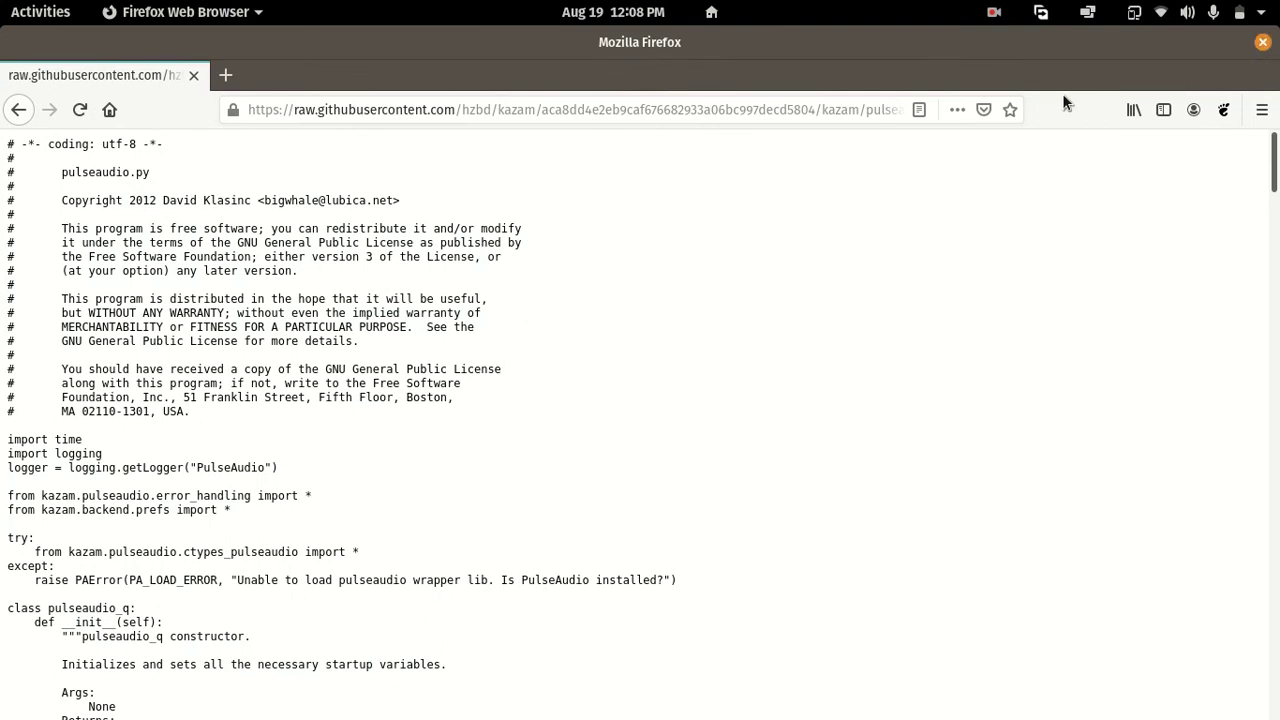
Step: Select the last "kazam" in the address of the open raw.githubusercontent.com page
{"action": "left_click", "coordinate": [823, 113]}
{"action": "left_click", "coordinate": [820, 112]}
{"action": "double_click", "coordinate": [822, 110]}
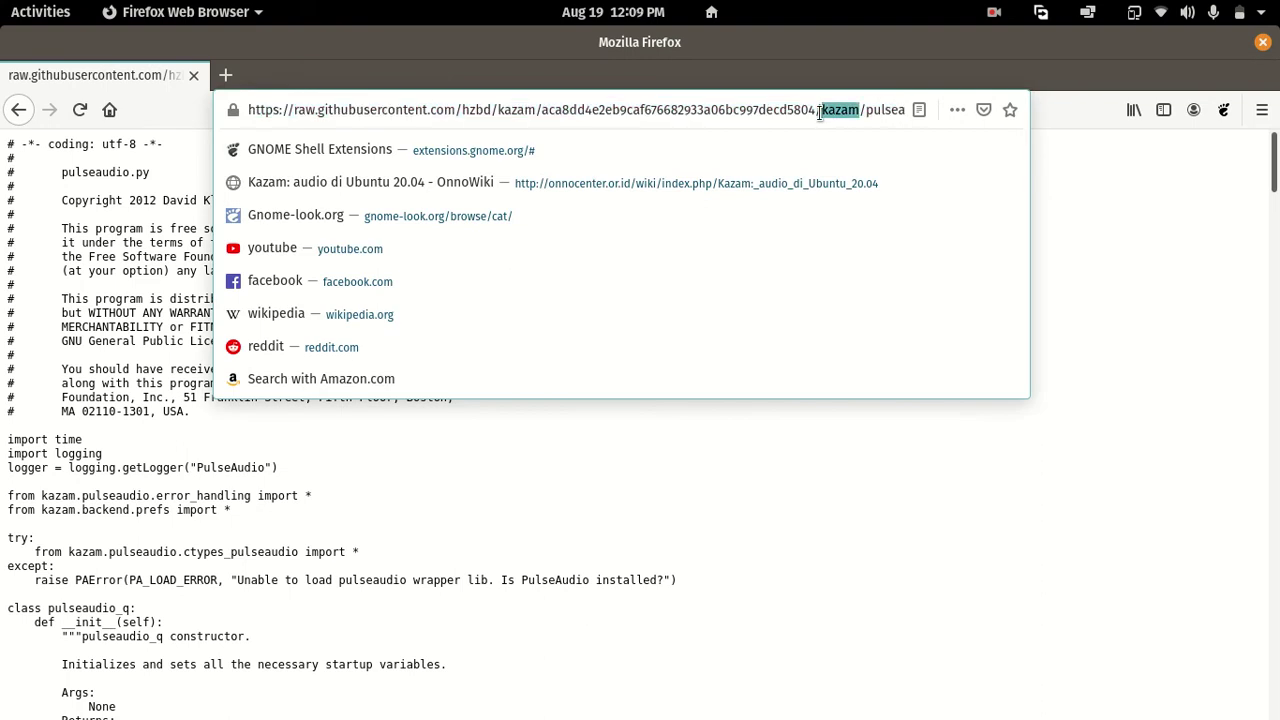
{"action": "left_click", "coordinate": [993, 14]}
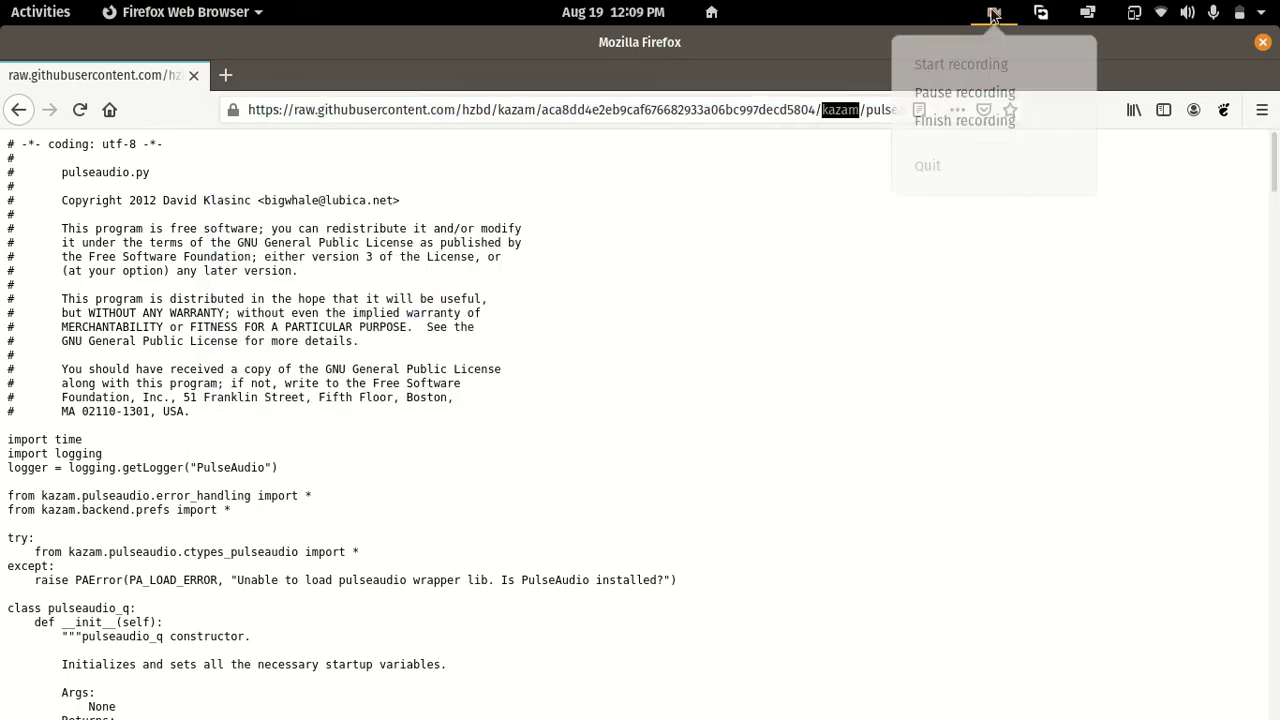
{"action": "left_click", "coordinate": [990, 97]}
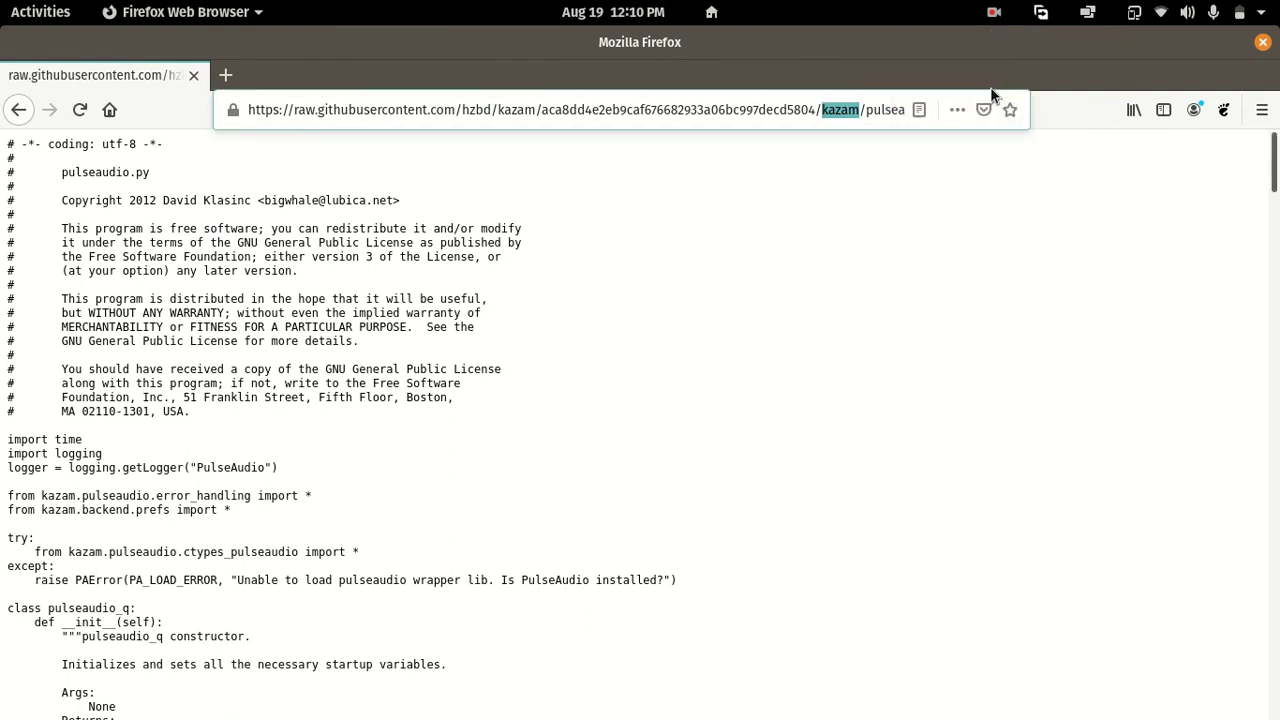
Step: Replace the raw.githubusercontent.com page with a new tab and search the web for "firefox addons"
{"action": "left_click", "coordinate": [221, 76]}
{"action": "left_click", "coordinate": [193, 75]}
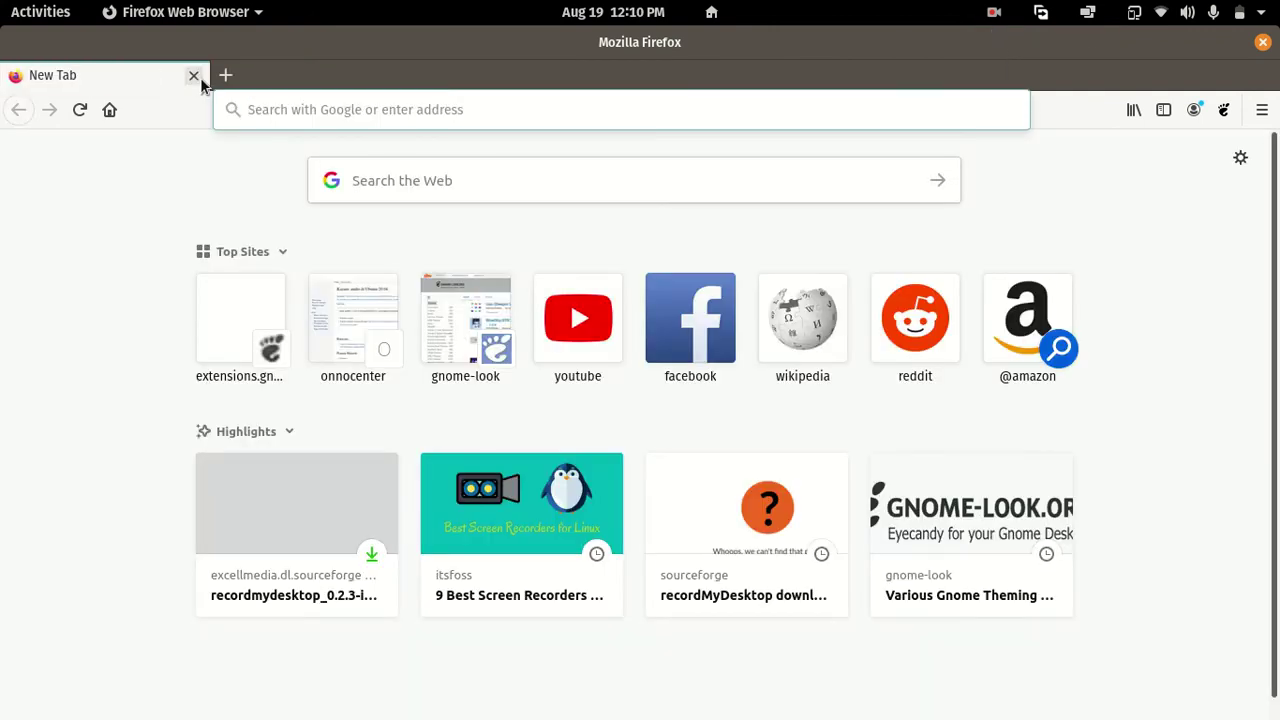
{"action": "left_click", "coordinate": [290, 117]}
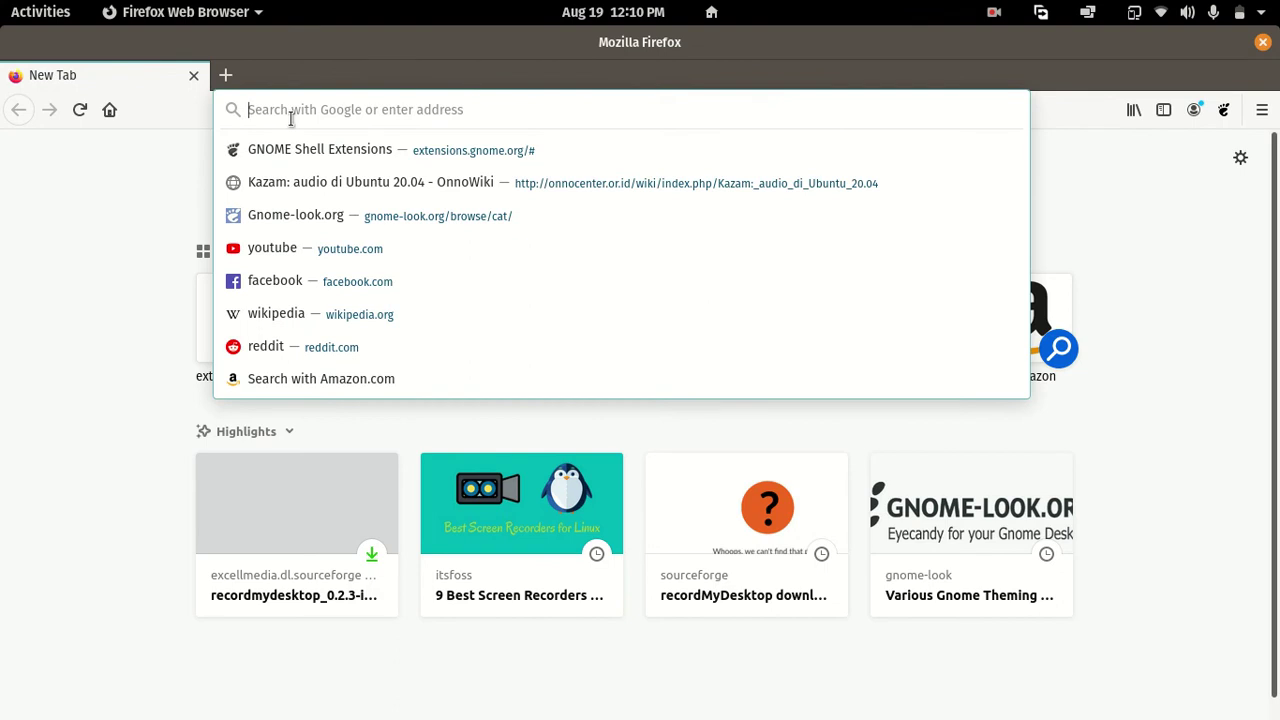
{"action": "type", "text": "fire"}
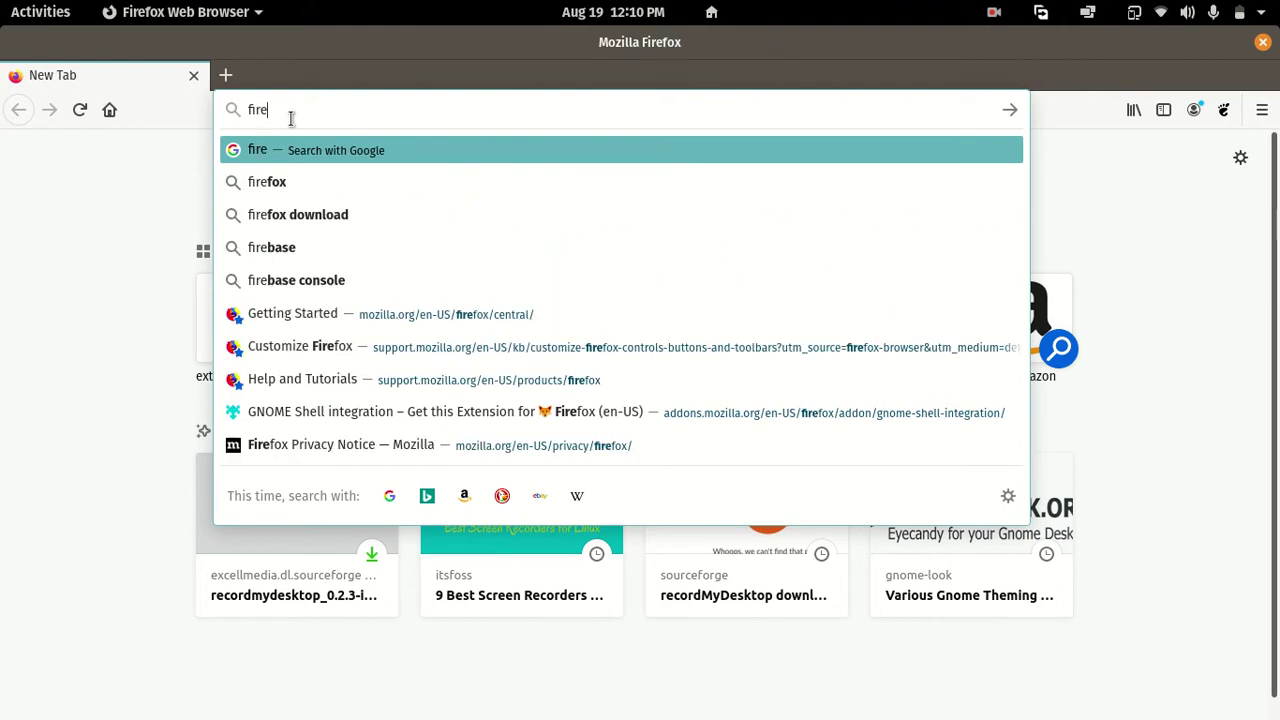
{"action": "type", "text": "fox add"}
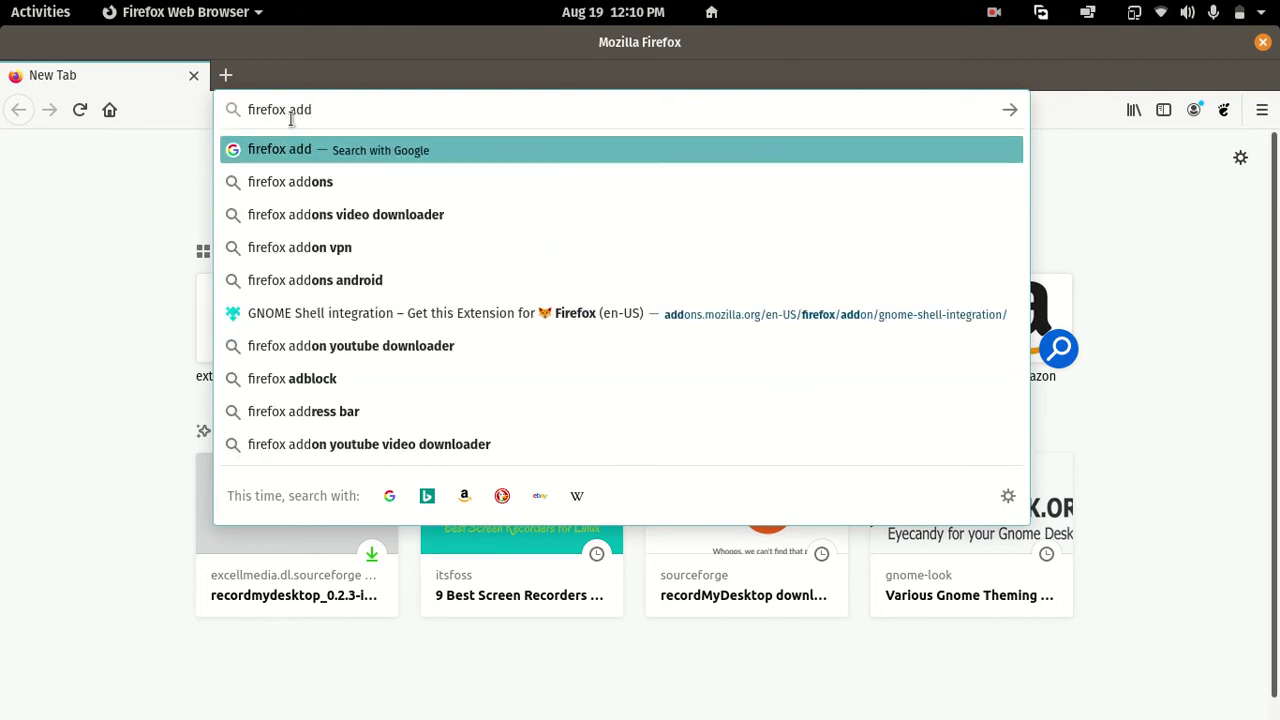
{"action": "key", "text": "Down"}
{"action": "key", "text": "Return"}
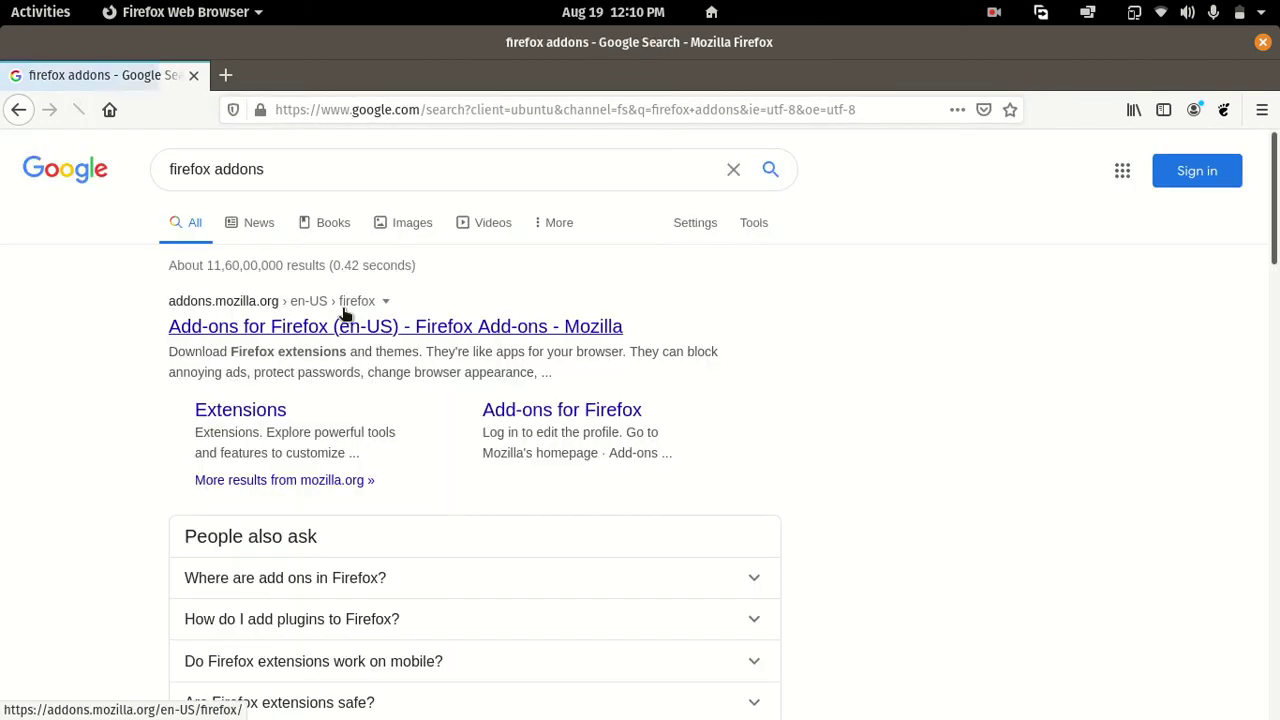
Step: Search the Firefox Add-ons website for "gnome" and open the GNOME Shell integration extension page
{"action": "left_click", "coordinate": [329, 330]}
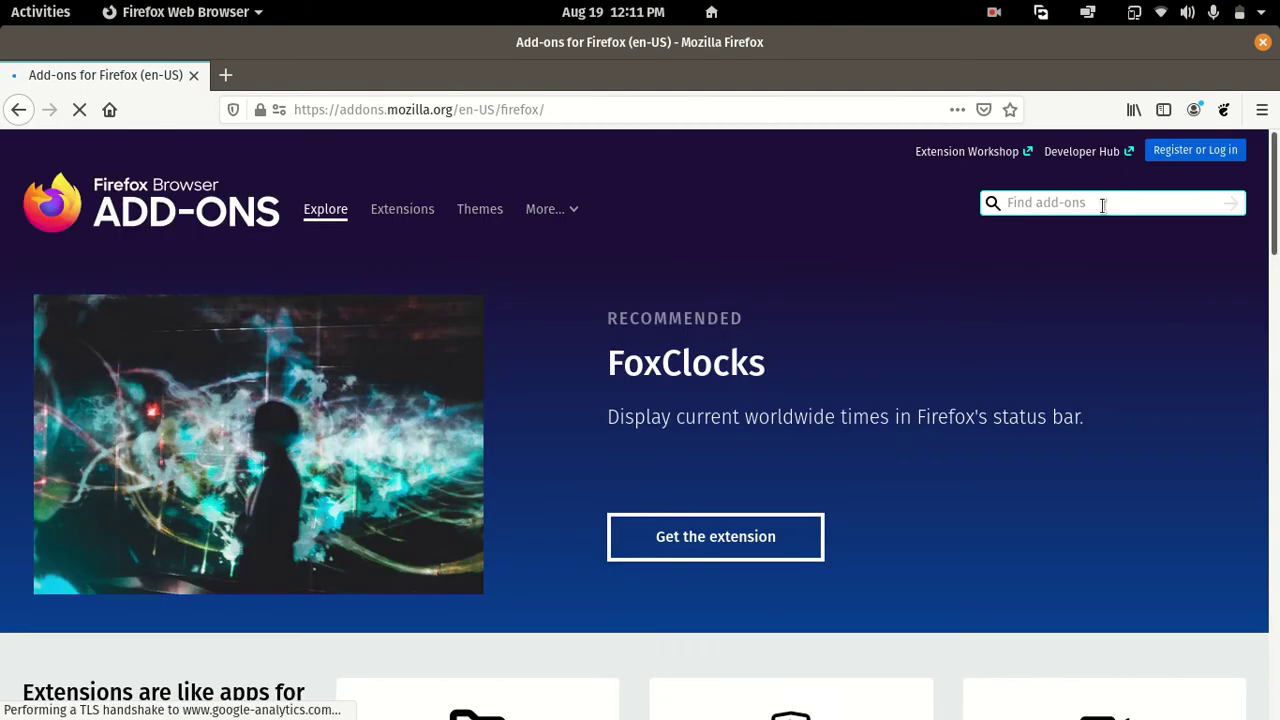
{"action": "left_click", "coordinate": [1102, 205]}
{"action": "type", "text": "gnome"}
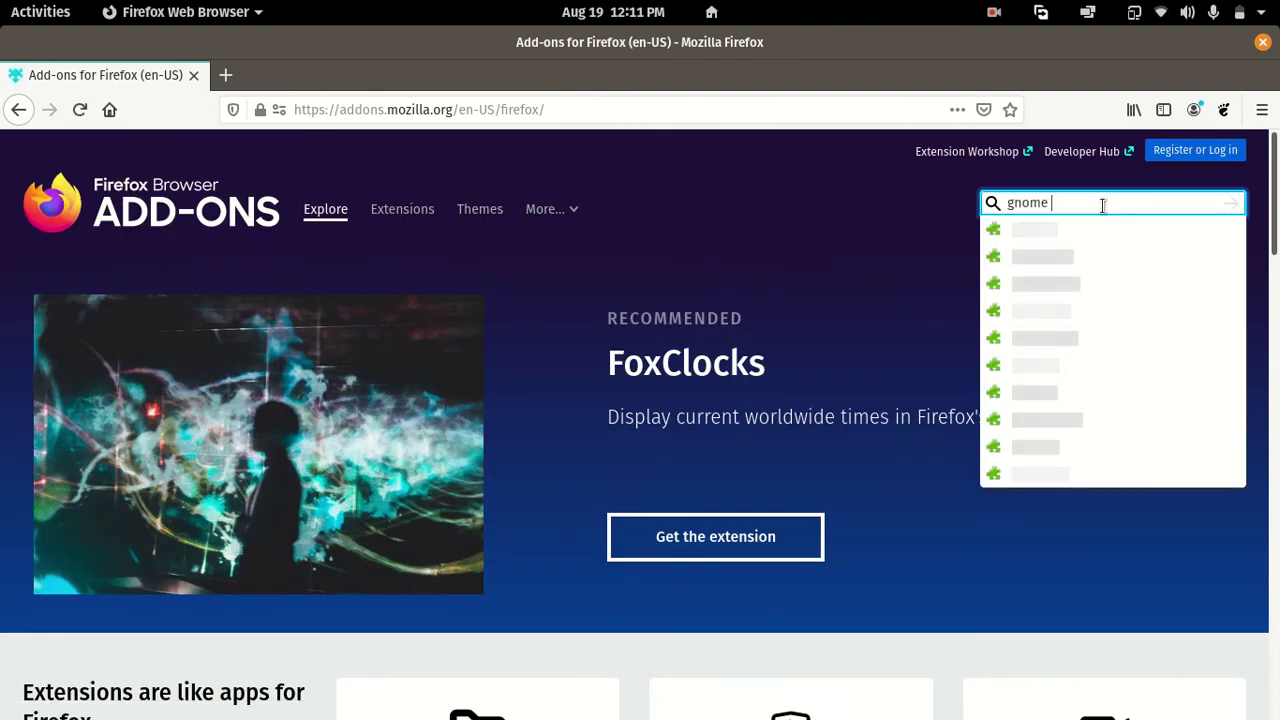
{"action": "key", "text": "Down"}
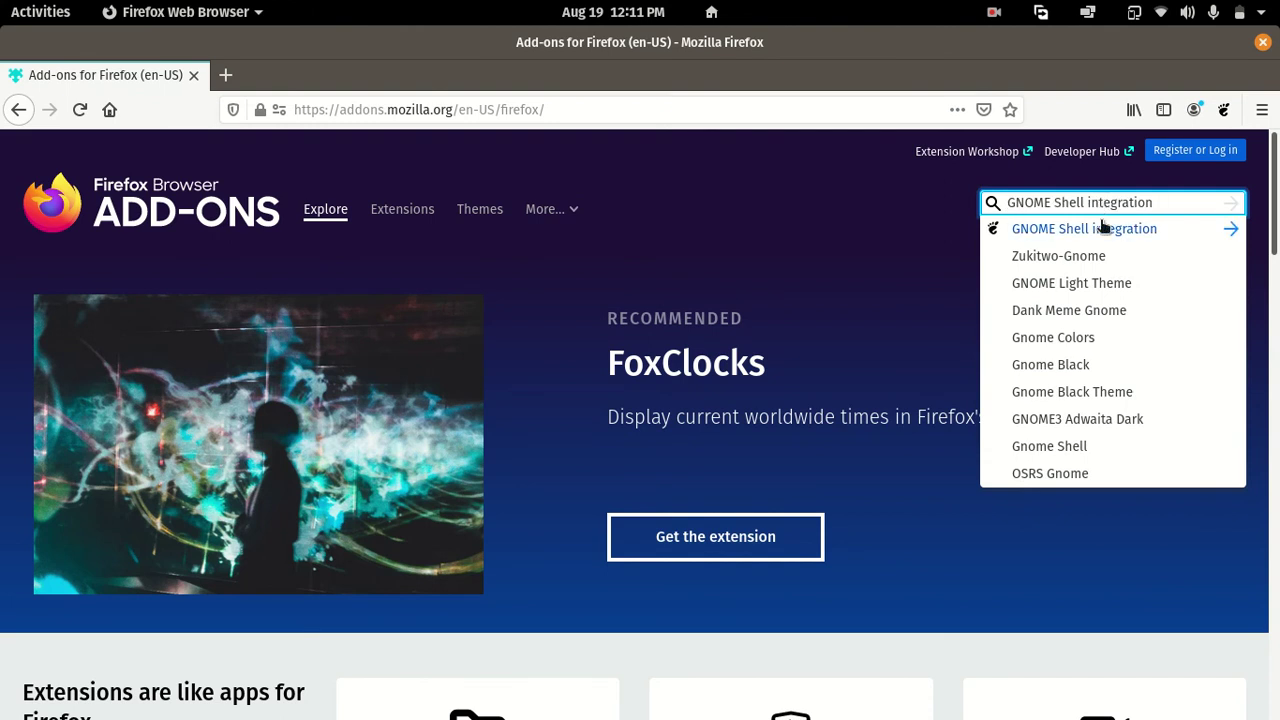
{"action": "left_click", "coordinate": [1035, 236]}
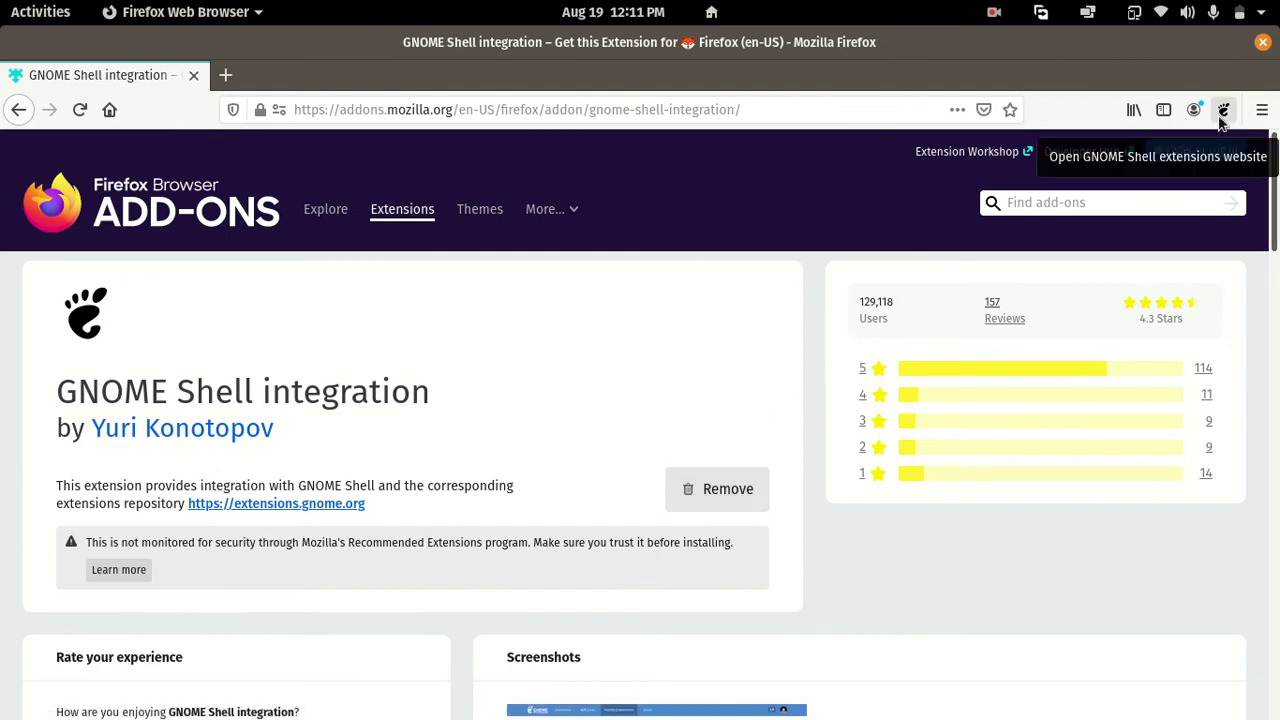
{"action": "left_click", "coordinate": [994, 12]}
{"action": "left_click", "coordinate": [1033, 205]}
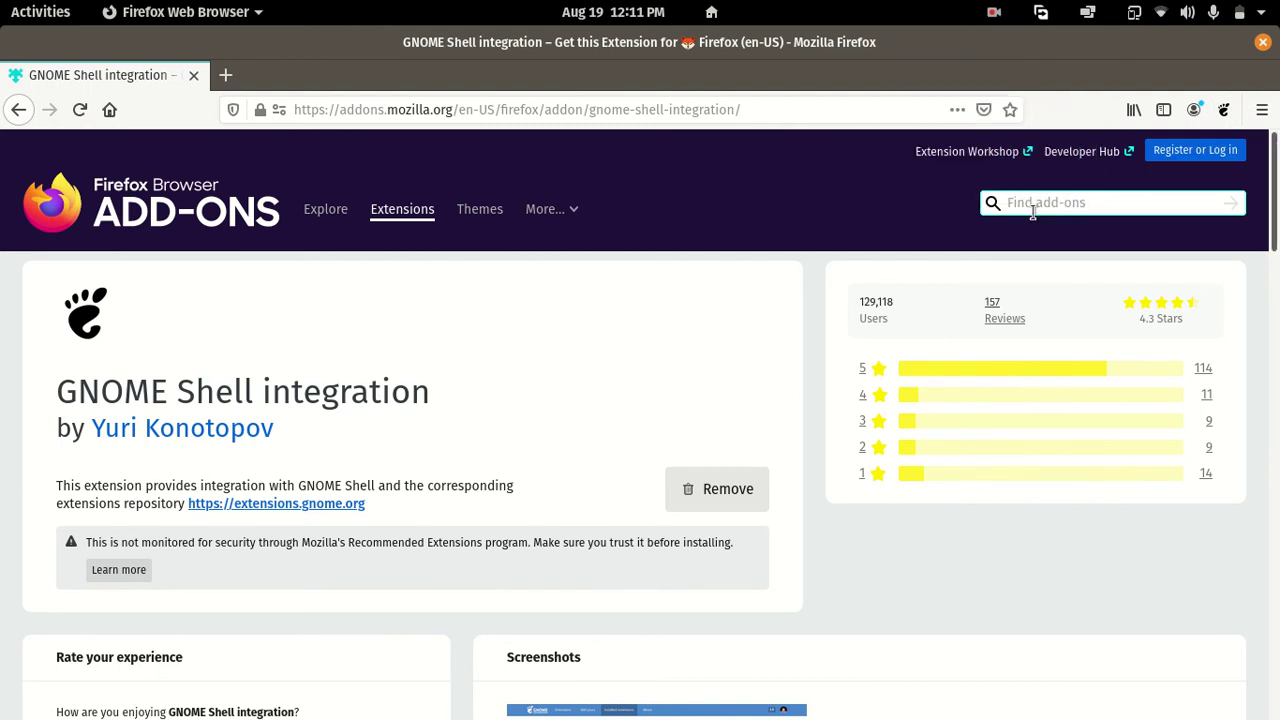
Step: Search the GNOME Shell Extensions website for "dash to duck" and open the Dash to Dock extension page
{"action": "left_click", "coordinate": [1222, 110]}
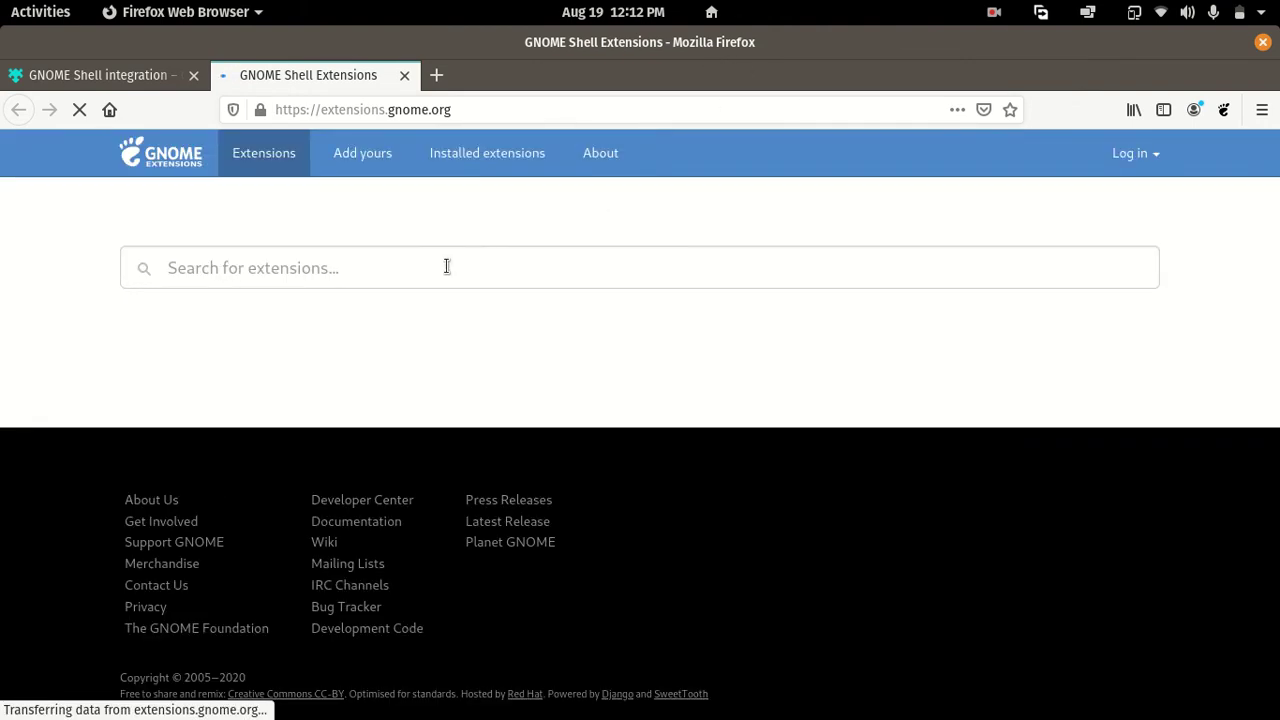
{"action": "left_click", "coordinate": [447, 266]}
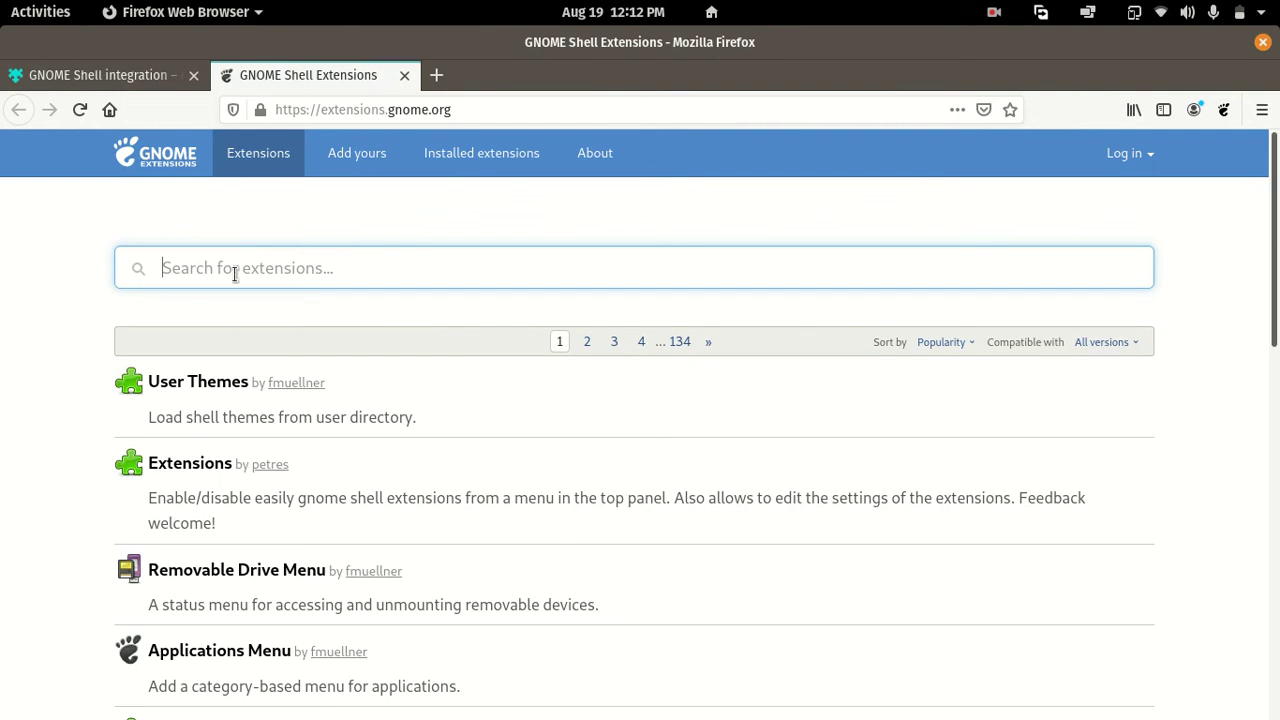
{"action": "type", "text": "u"}
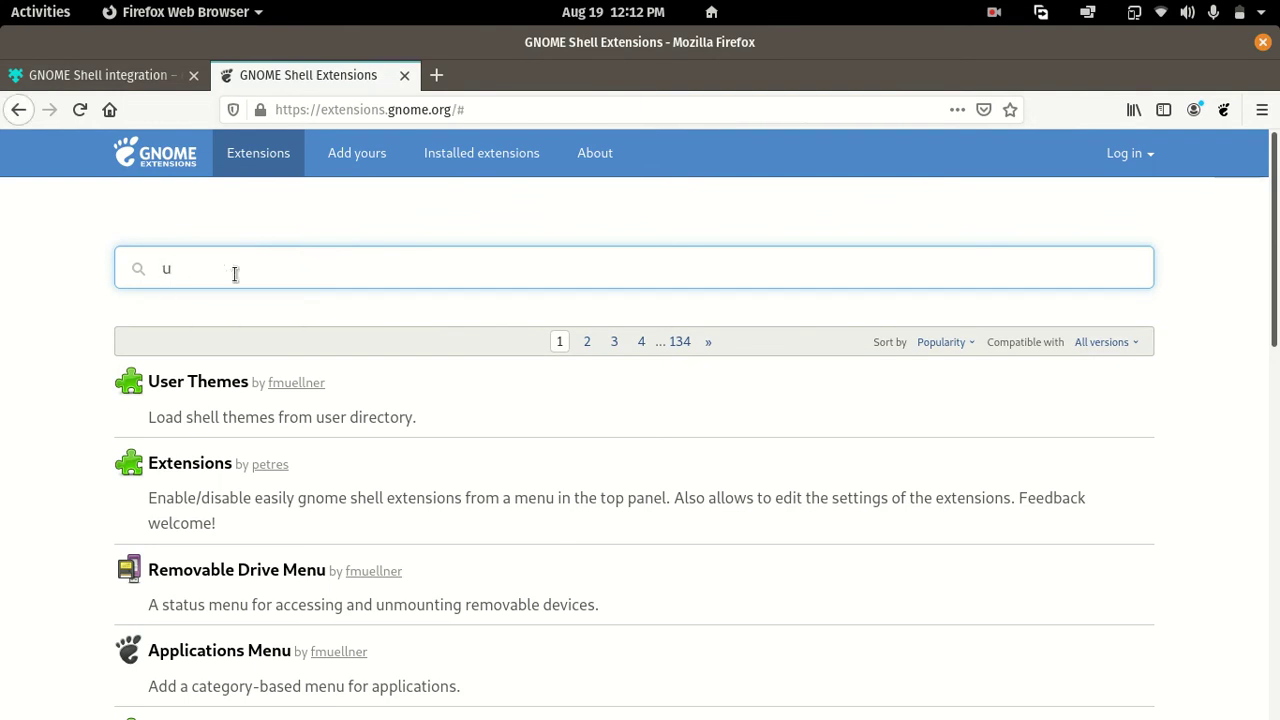
{"action": "key", "text": "BackSpace"}
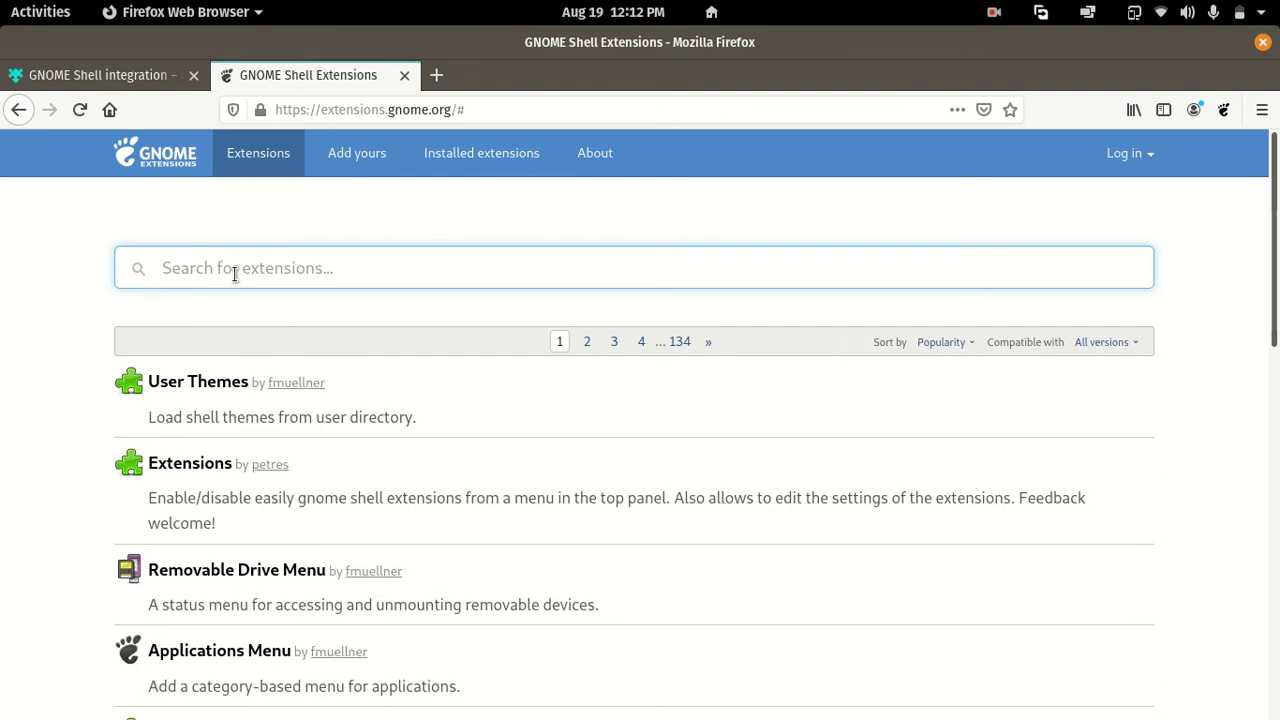
{"action": "type", "text": "dash"}
{"action": "type", "text": " to d"}
{"action": "type", "text": "ock"}
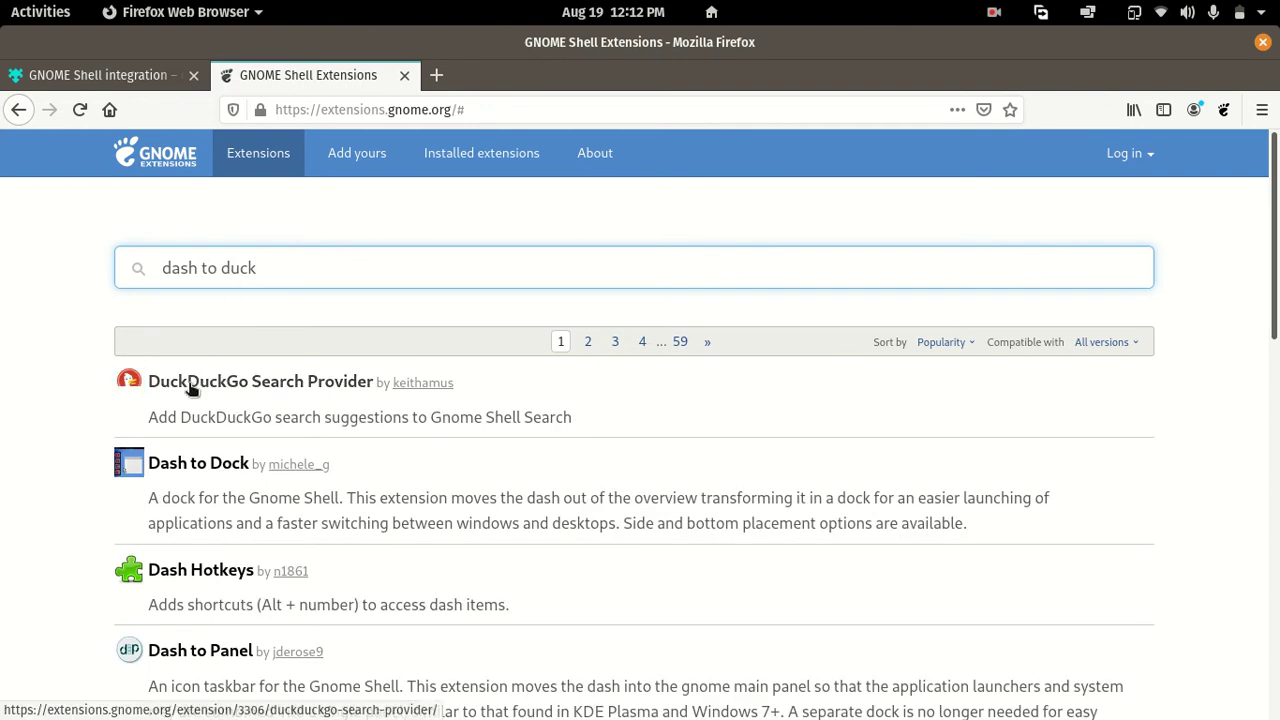
{"action": "left_click", "coordinate": [190, 470]}
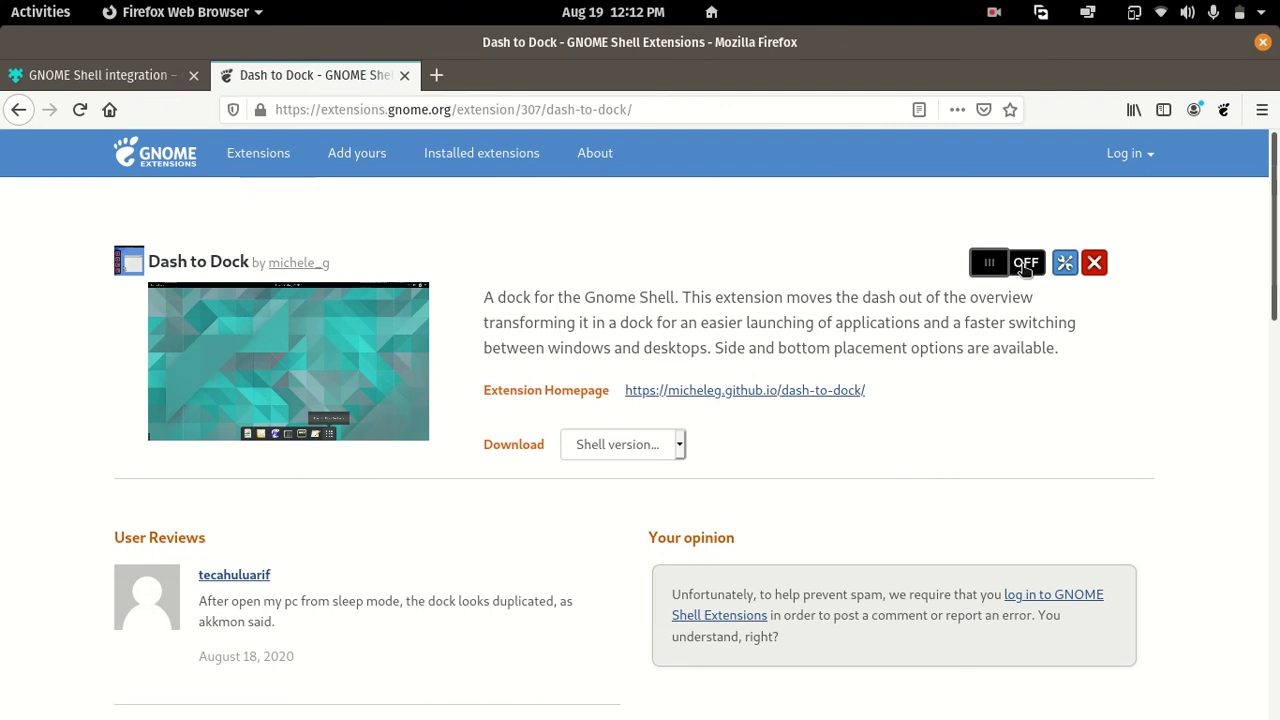
Step: Switch the Dash to Dock extension on and back off, and close Firefox with all its tabs
{"action": "left_click", "coordinate": [1024, 264]}
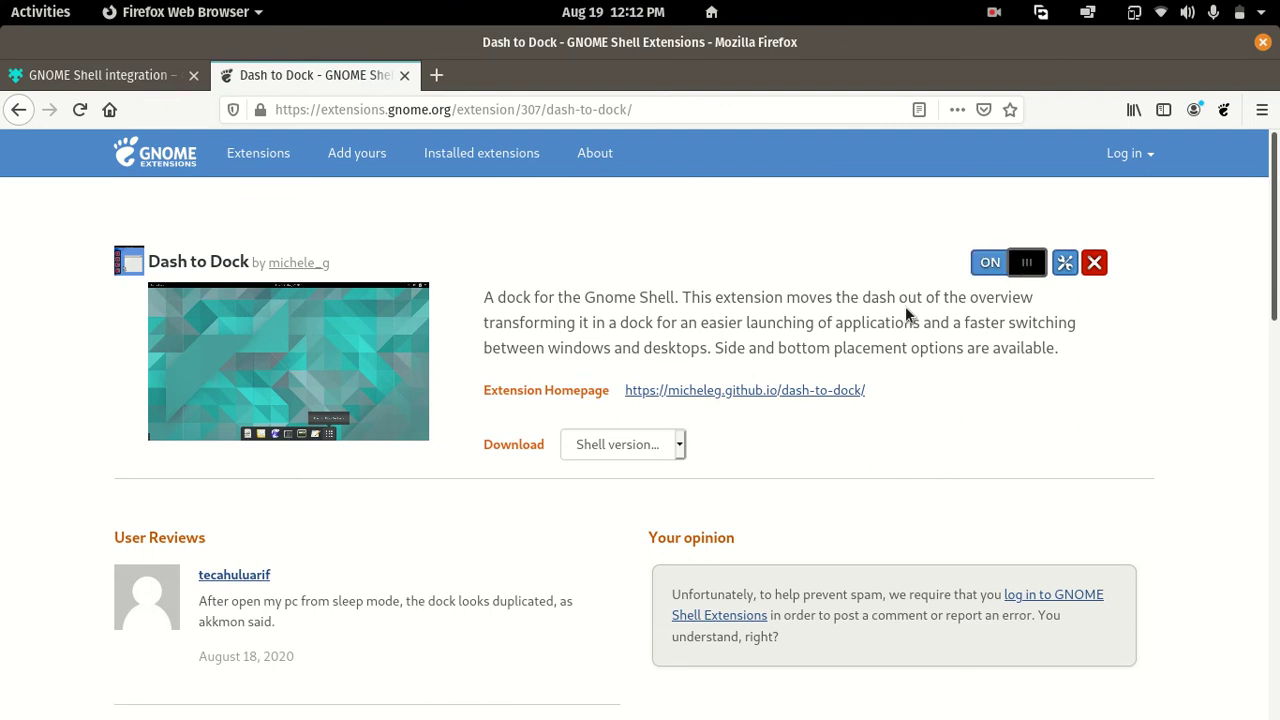
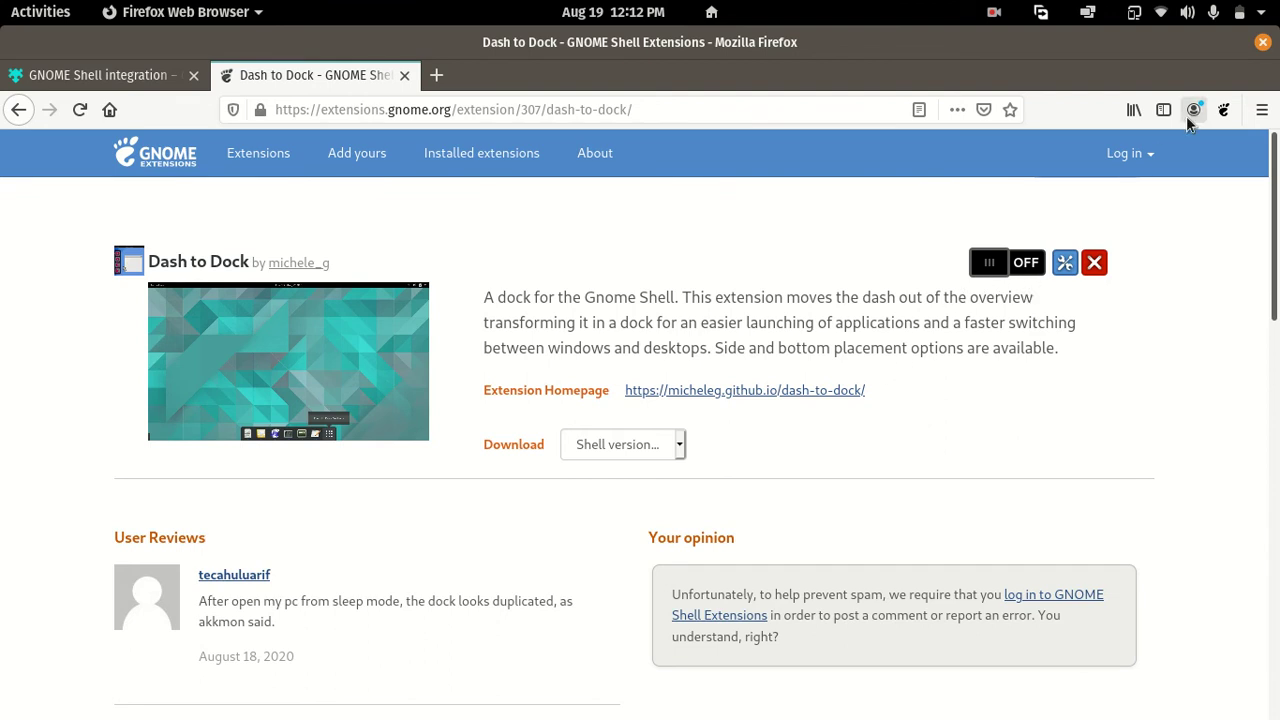
{"action": "left_click", "coordinate": [1263, 43]}
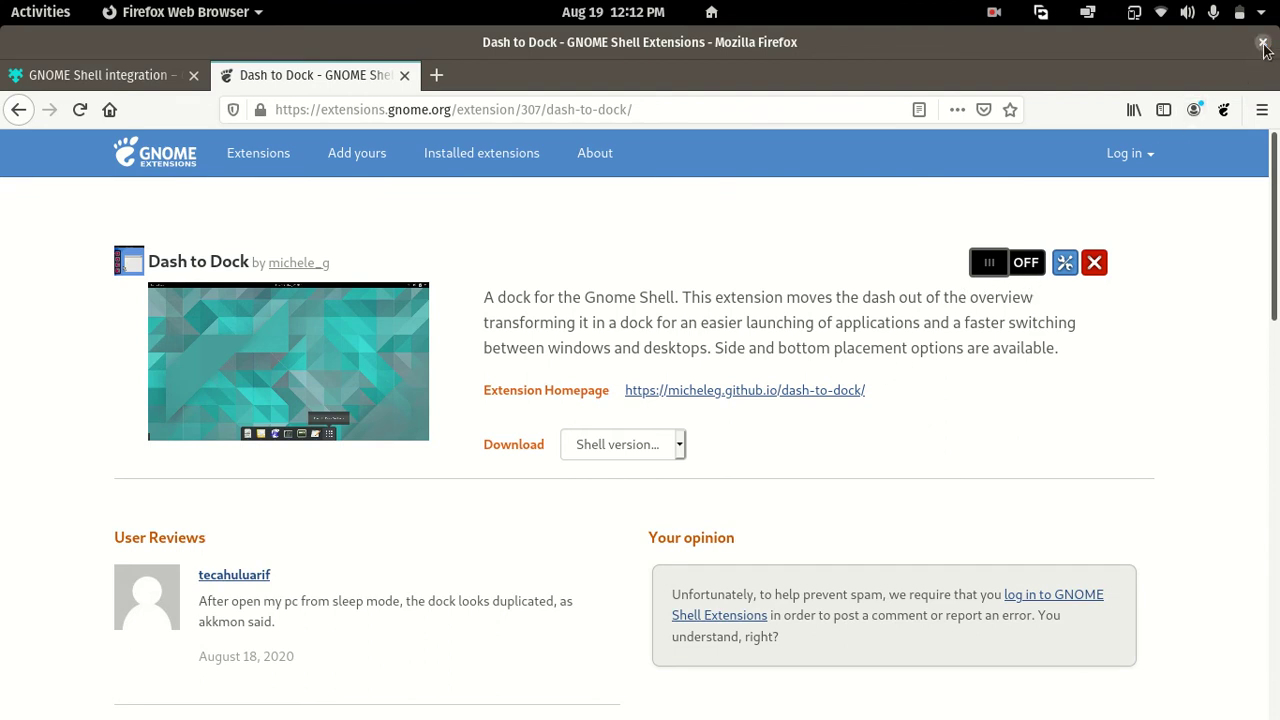
{"action": "left_click", "coordinate": [799, 428]}
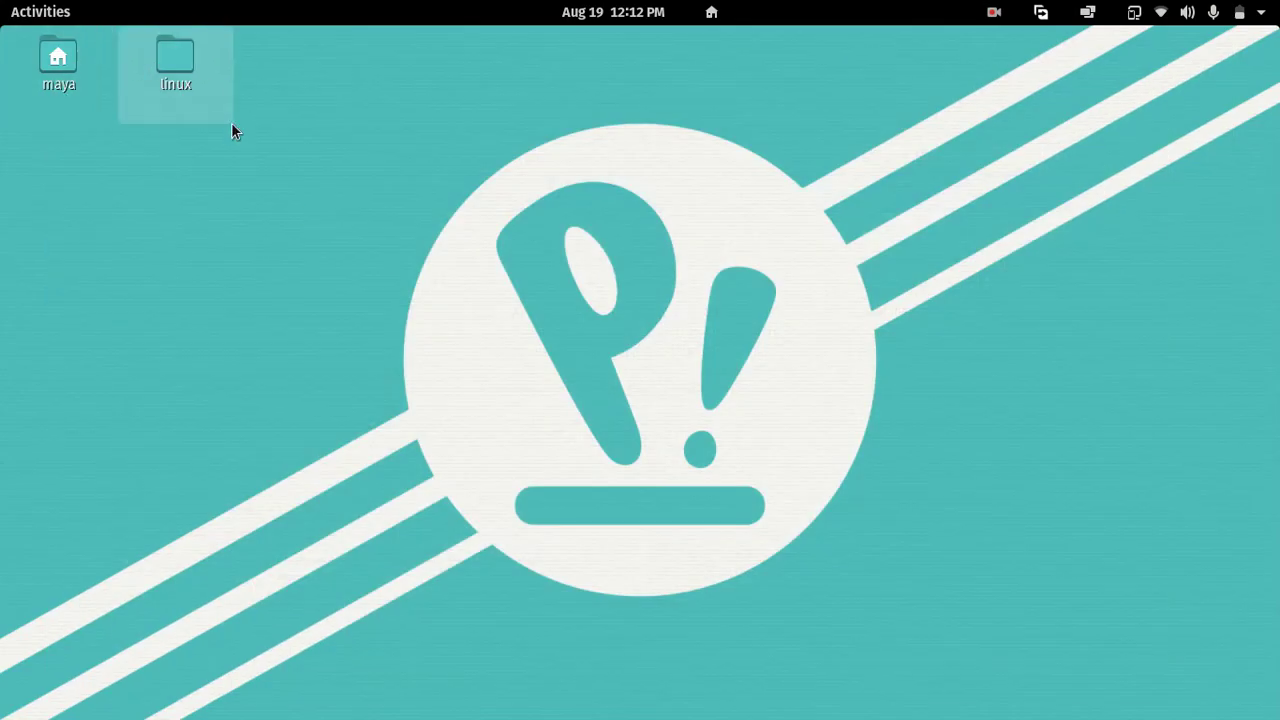
Step: Open a terminal, install gnome-tweaks with "sudo apt-get install gnome-tweaks" using the account password, and close the terminal
{"action": "key", "text": "super"}
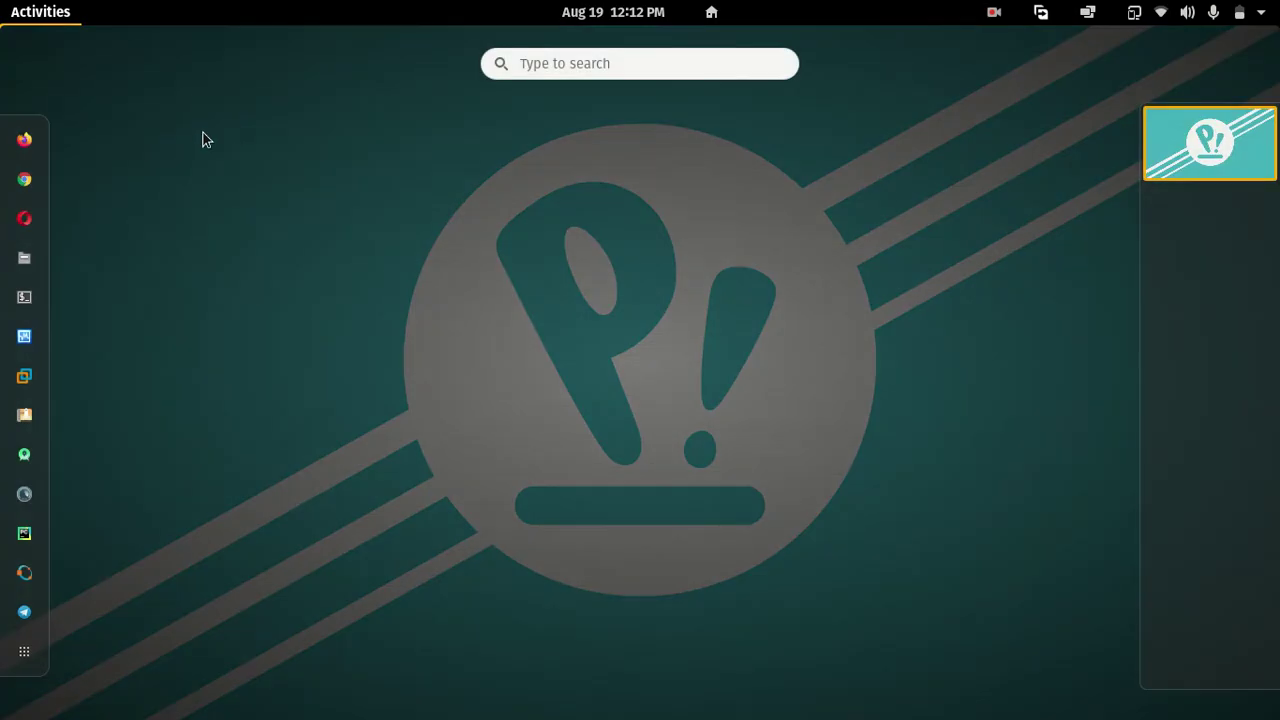
{"action": "left_click", "coordinate": [24, 297]}
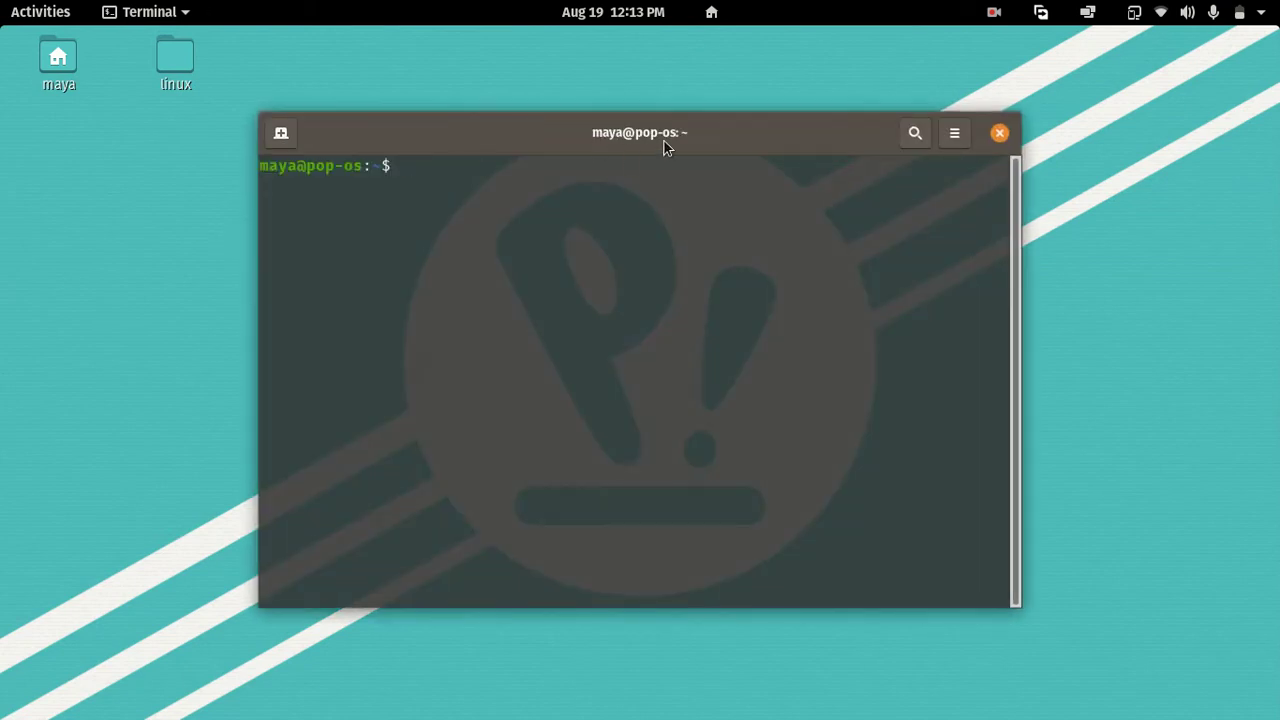
{"action": "type", "text": "sl-"}
{"action": "key", "text": "BackSpace"}
{"action": "key", "text": "BackSpace"}
{"action": "type", "text": "udo apt-get "}
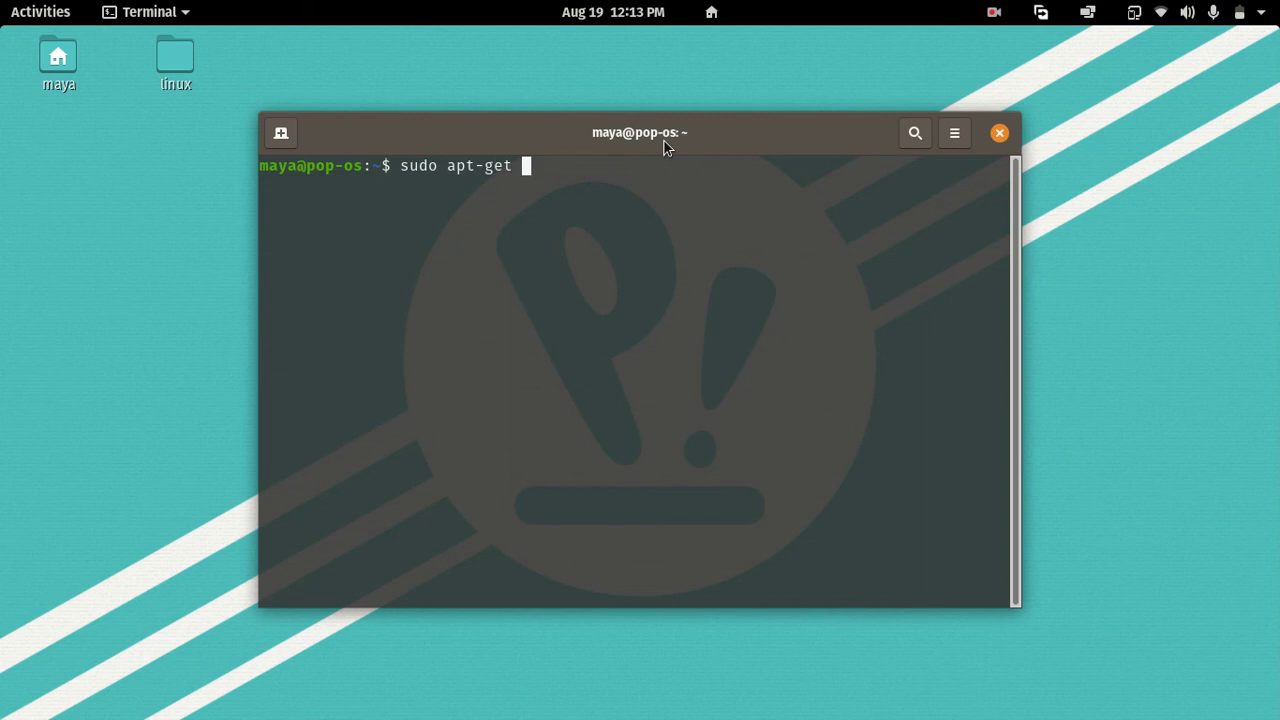
{"action": "type", "text": "install gnome-tw"}
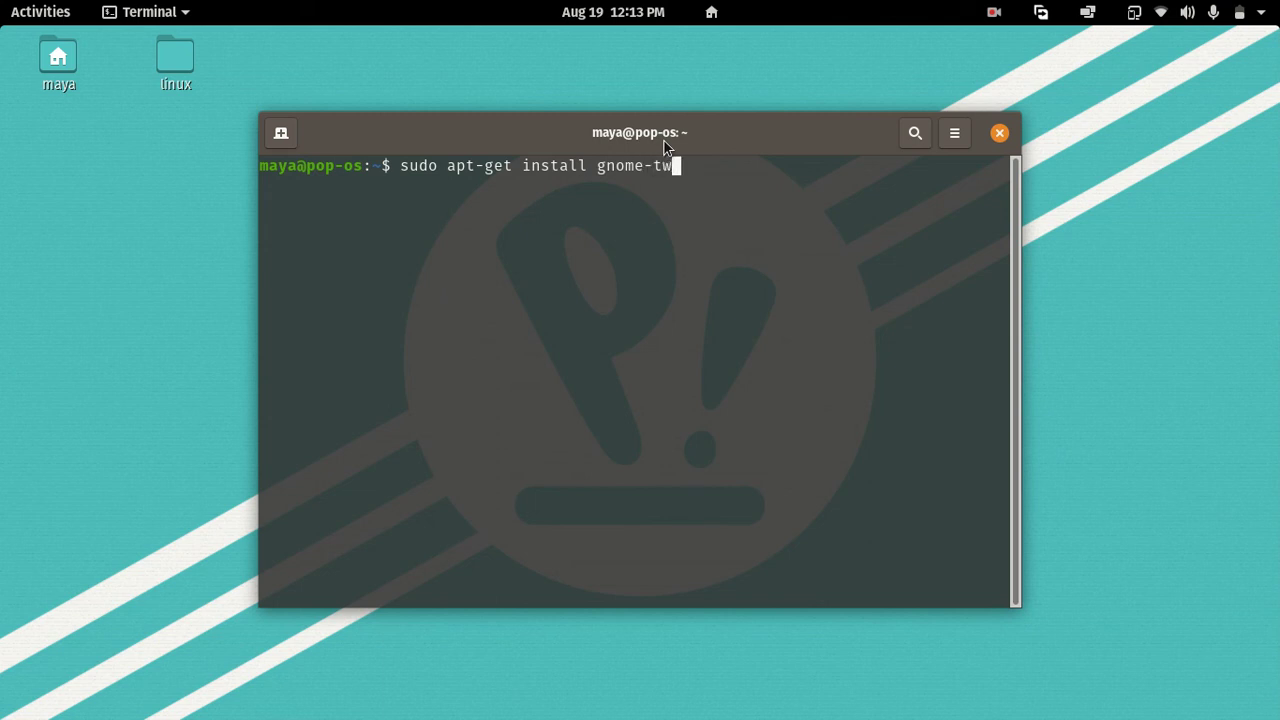
{"action": "type", "text": "eaks"}
{"action": "key", "text": "Return"}
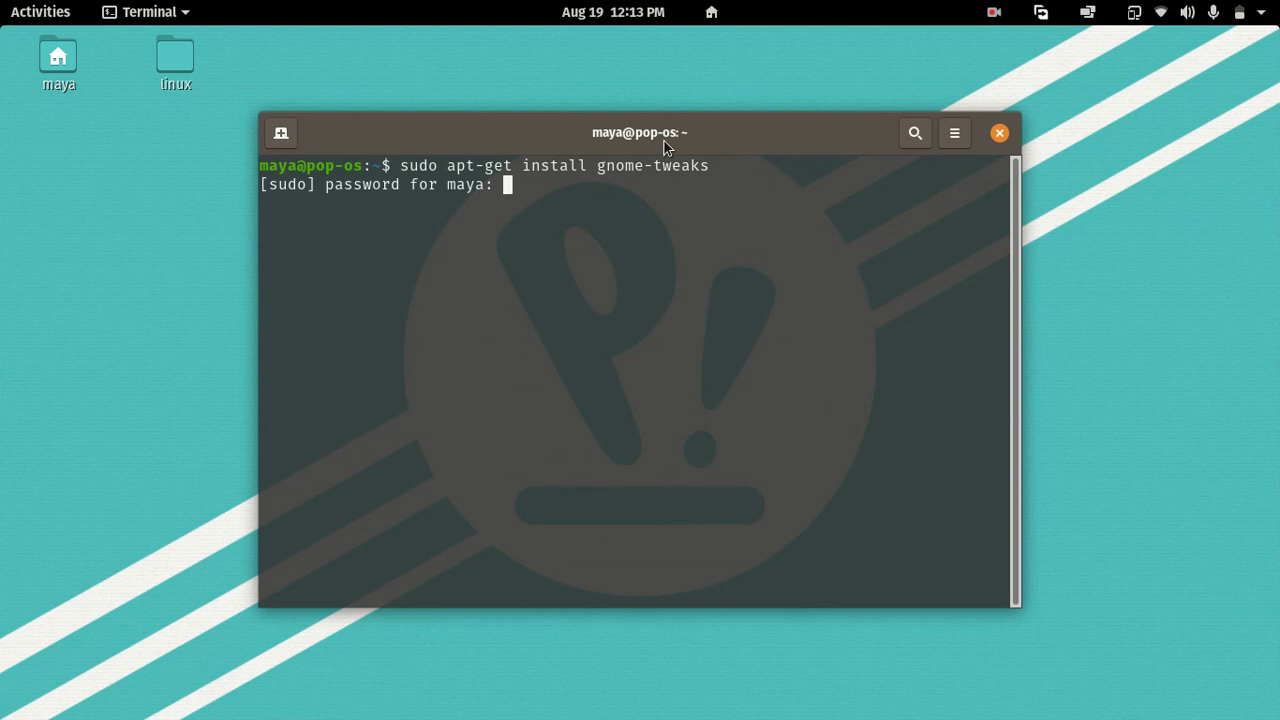
{"action": "key", "text": "Return"}
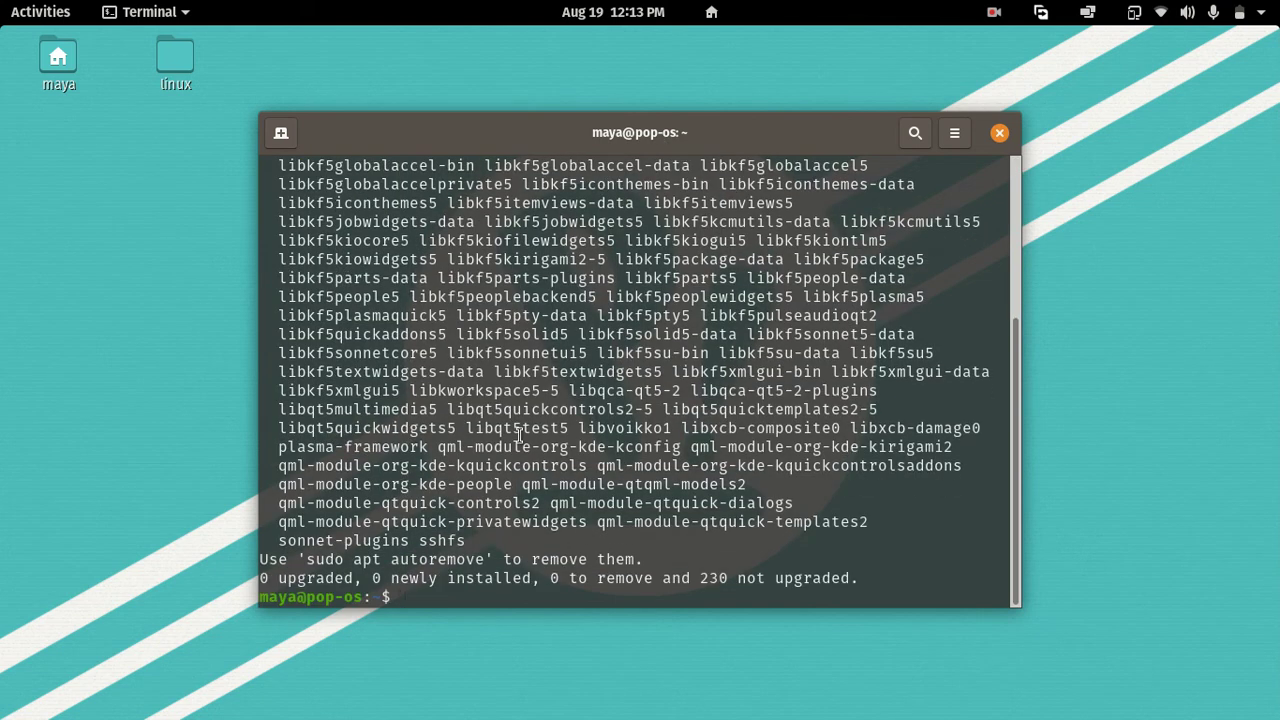
{"action": "left_click", "coordinate": [1000, 138]}
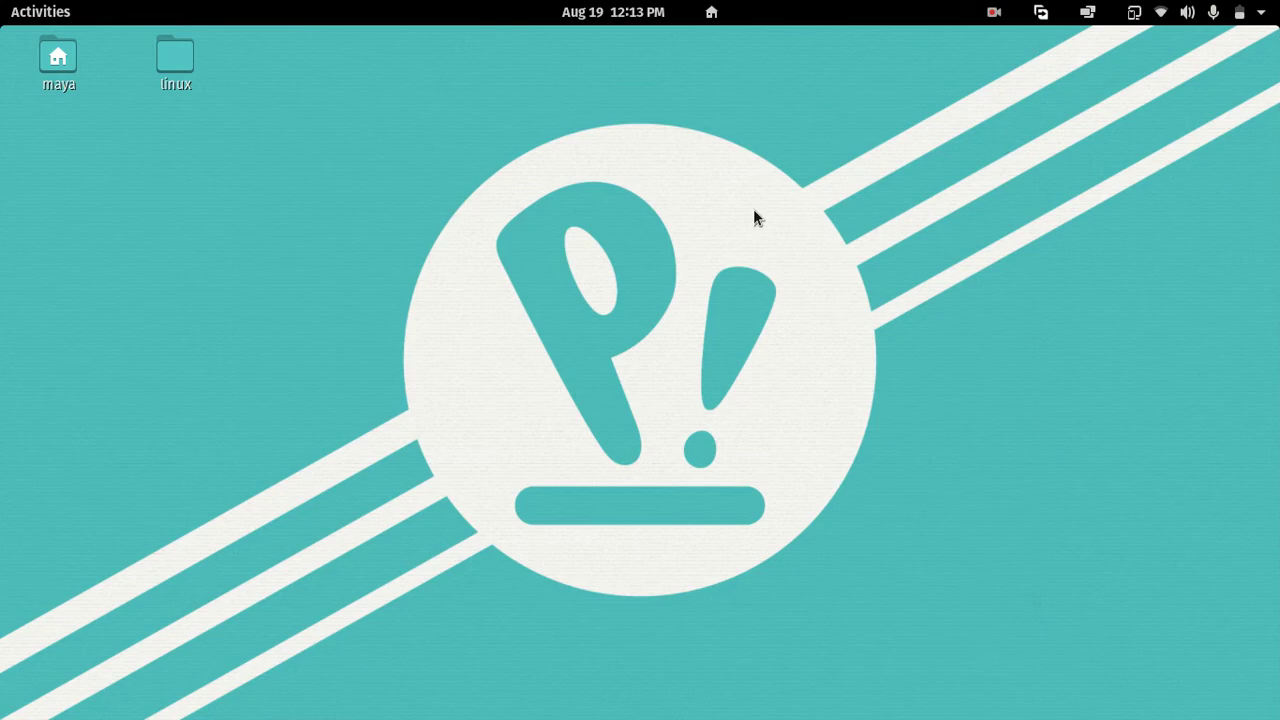
Step: Search the applications for "gno" and launch Tweaks
{"action": "key", "text": "super"}
{"action": "type", "text": "gno"}
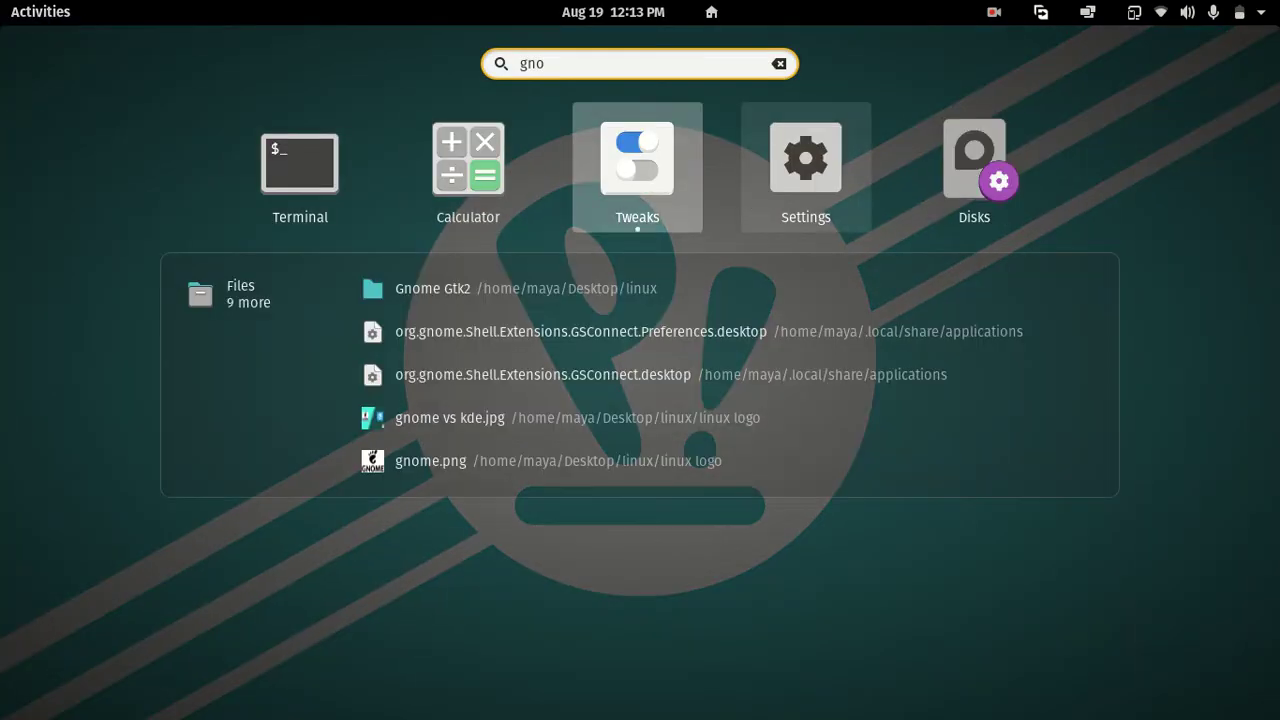
{"action": "left_click", "coordinate": [600, 165]}
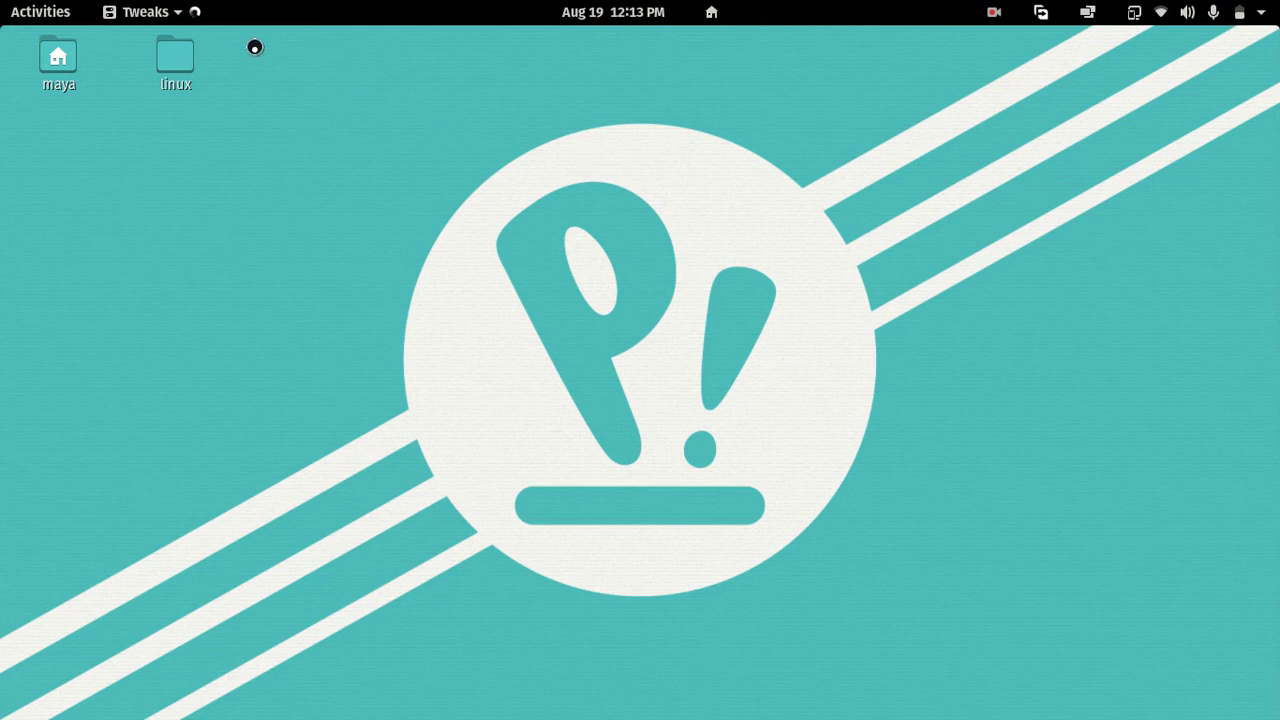
{"action": "left_click", "coordinate": [165, 14]}
{"action": "left_click", "coordinate": [167, 16]}
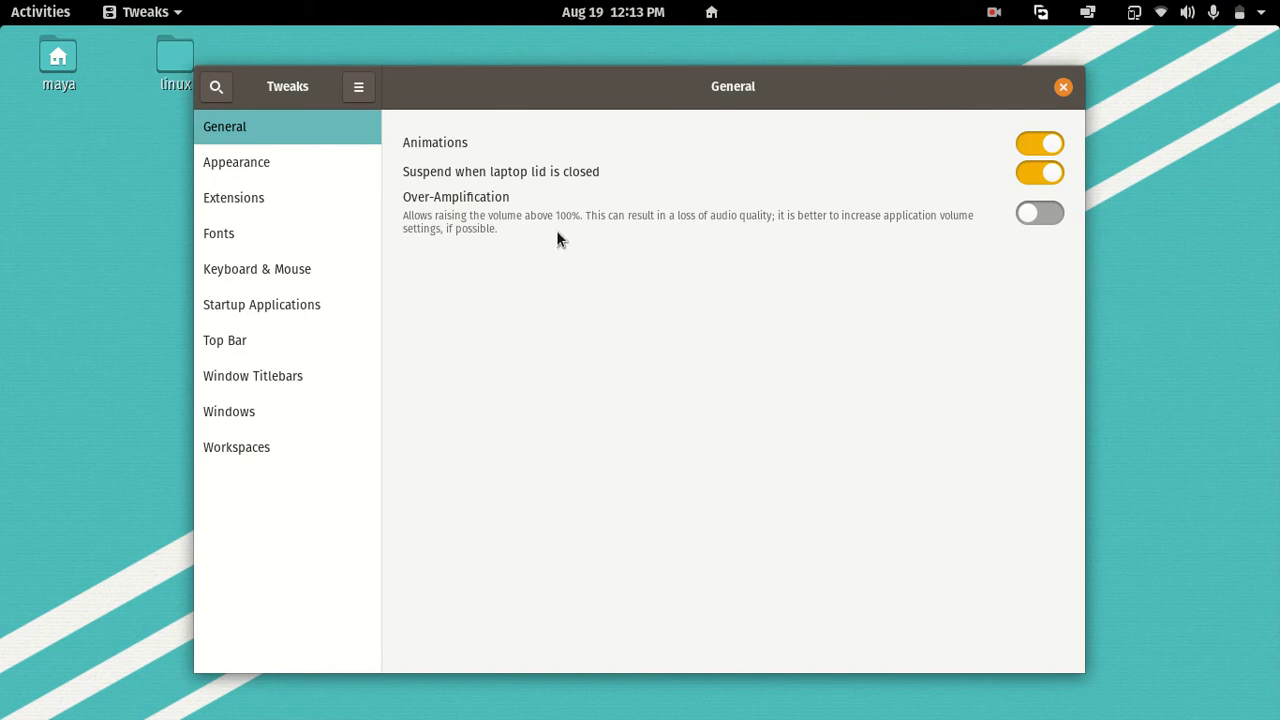
Step: Review the Appearance and Extensions settings in Tweaks, including the position, launcher, behavior and appearance options of Dash to Dock
{"action": "left_click", "coordinate": [340, 160]}
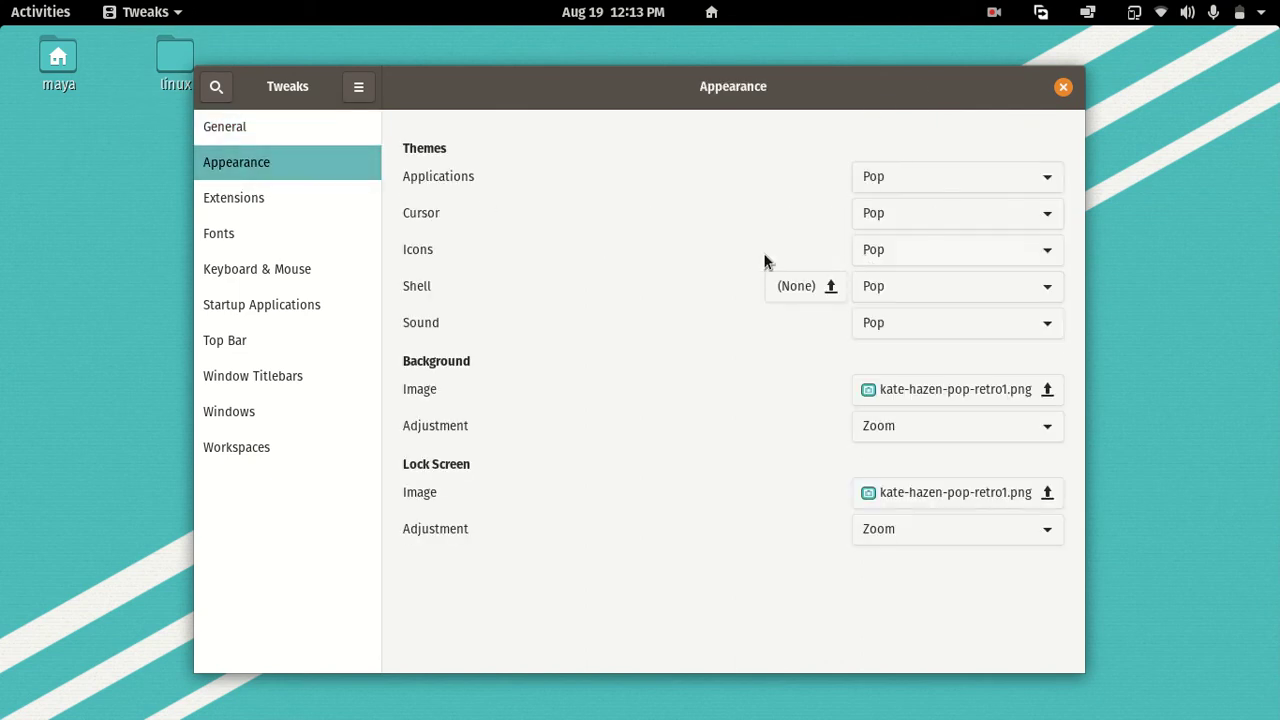
{"action": "left_click", "coordinate": [289, 203]}
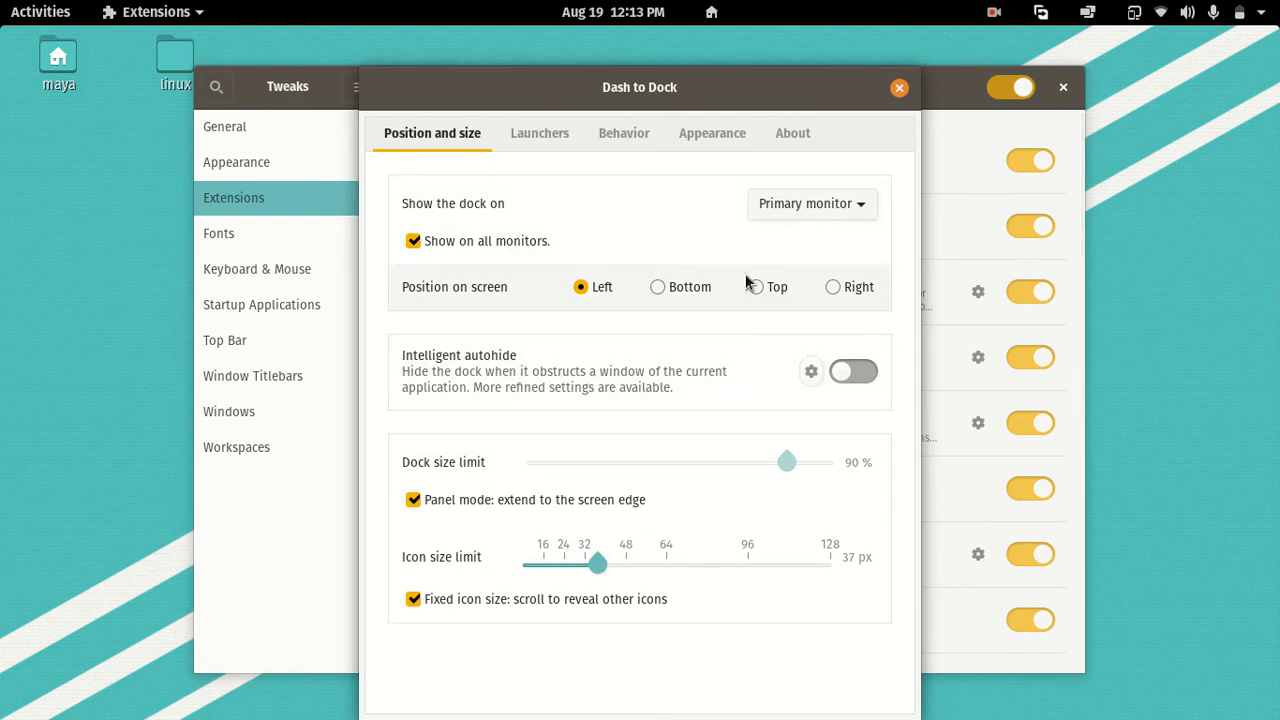
{"action": "left_click", "coordinate": [541, 134]}
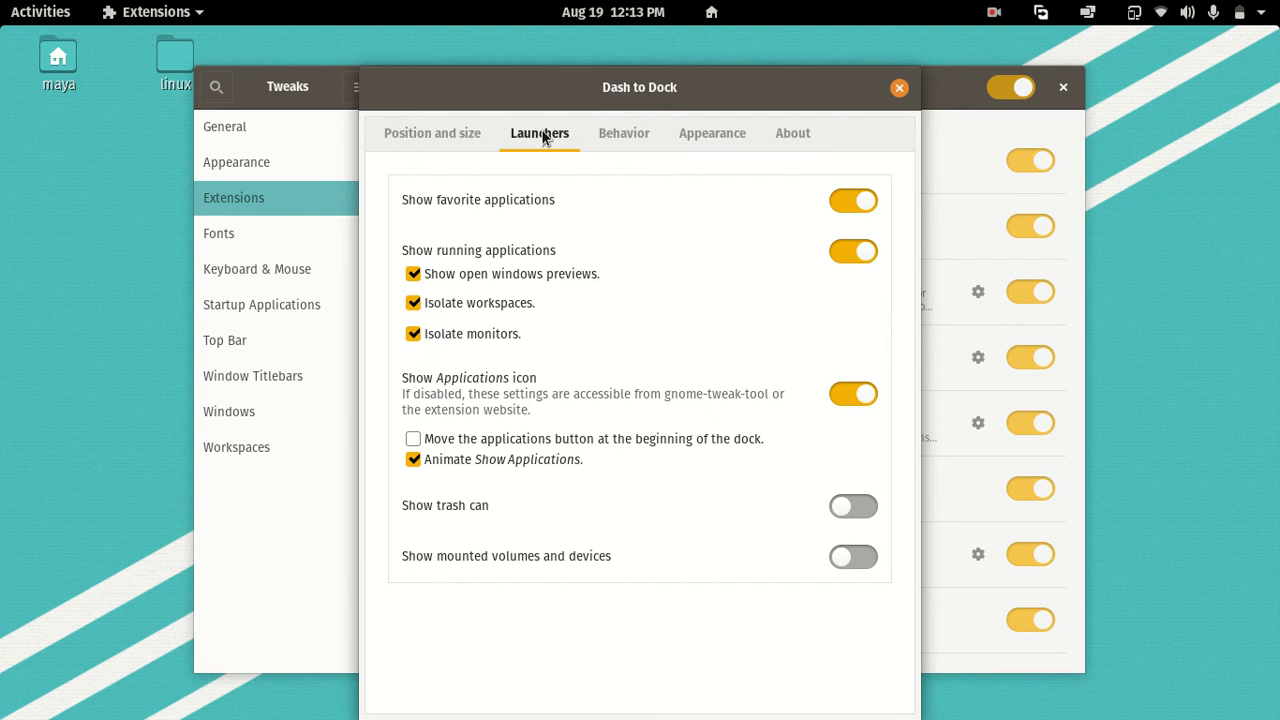
{"action": "left_click", "coordinate": [614, 134]}
{"action": "left_click", "coordinate": [704, 139]}
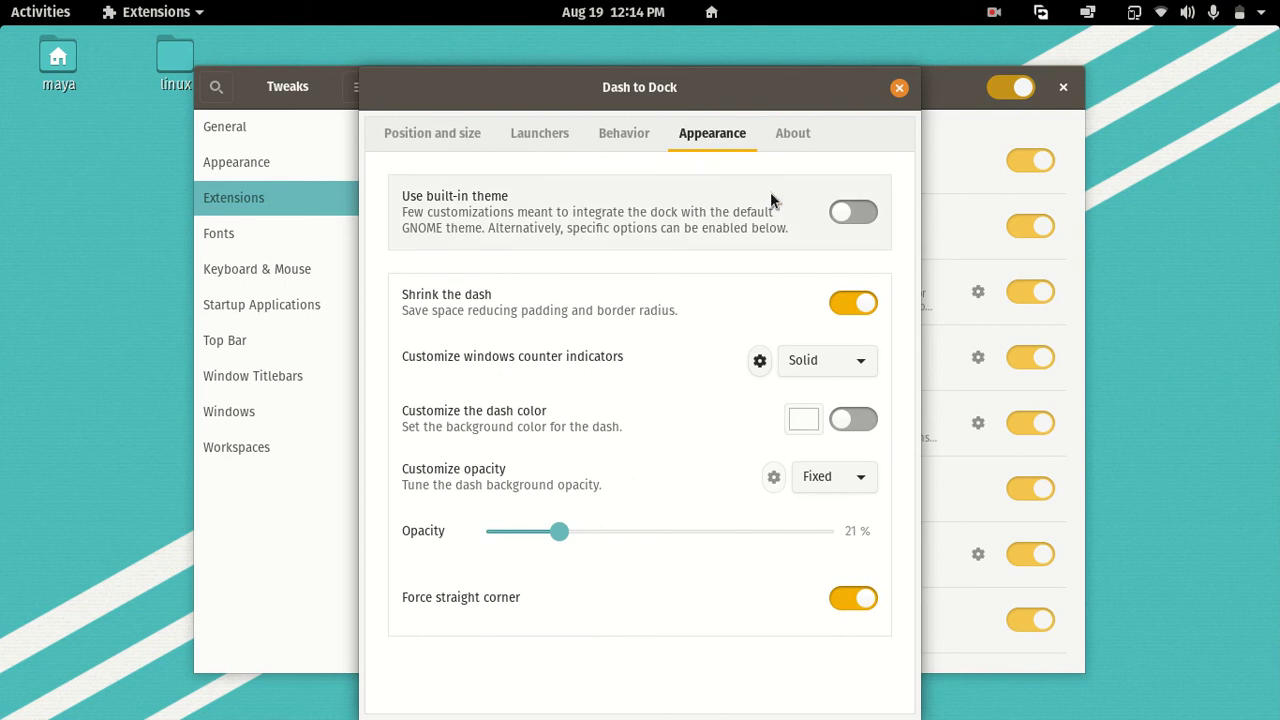
{"action": "left_click", "coordinate": [899, 89]}
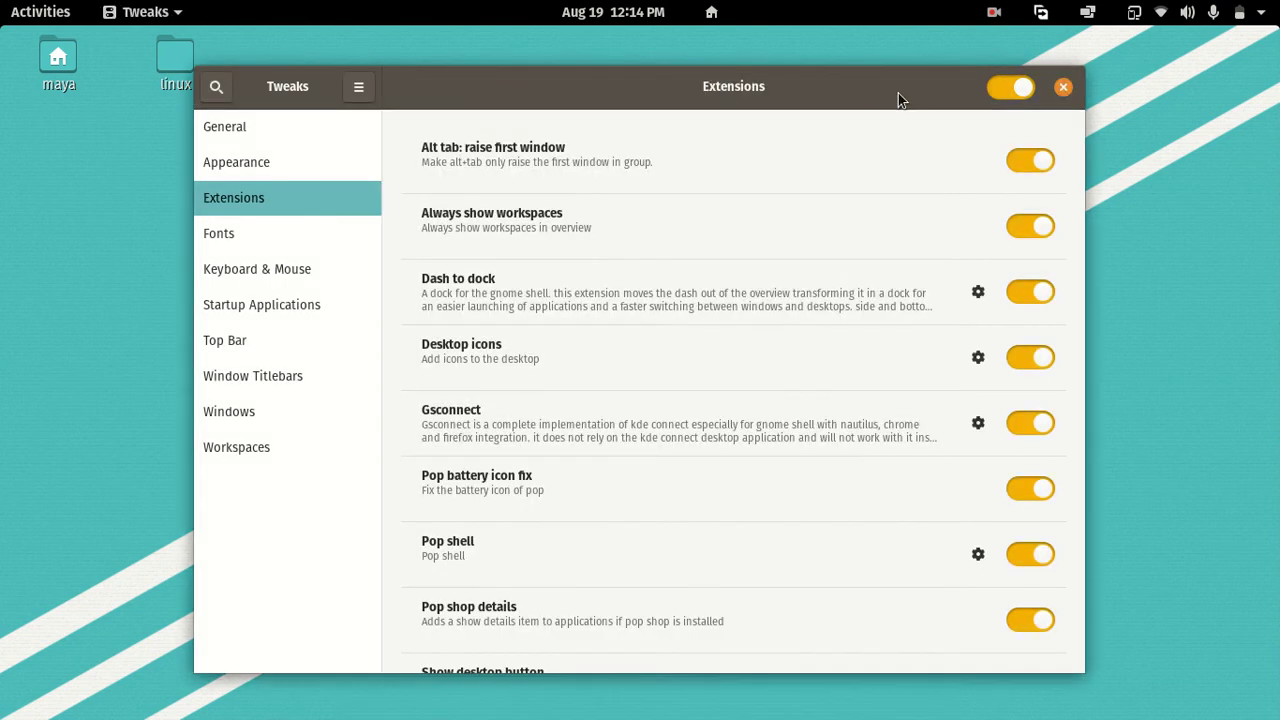
Step: Enable the Maximize and Minimize titlebar buttons in the Window Titlebars settings
{"action": "key", "text": "super"}
{"action": "key", "text": "super"}
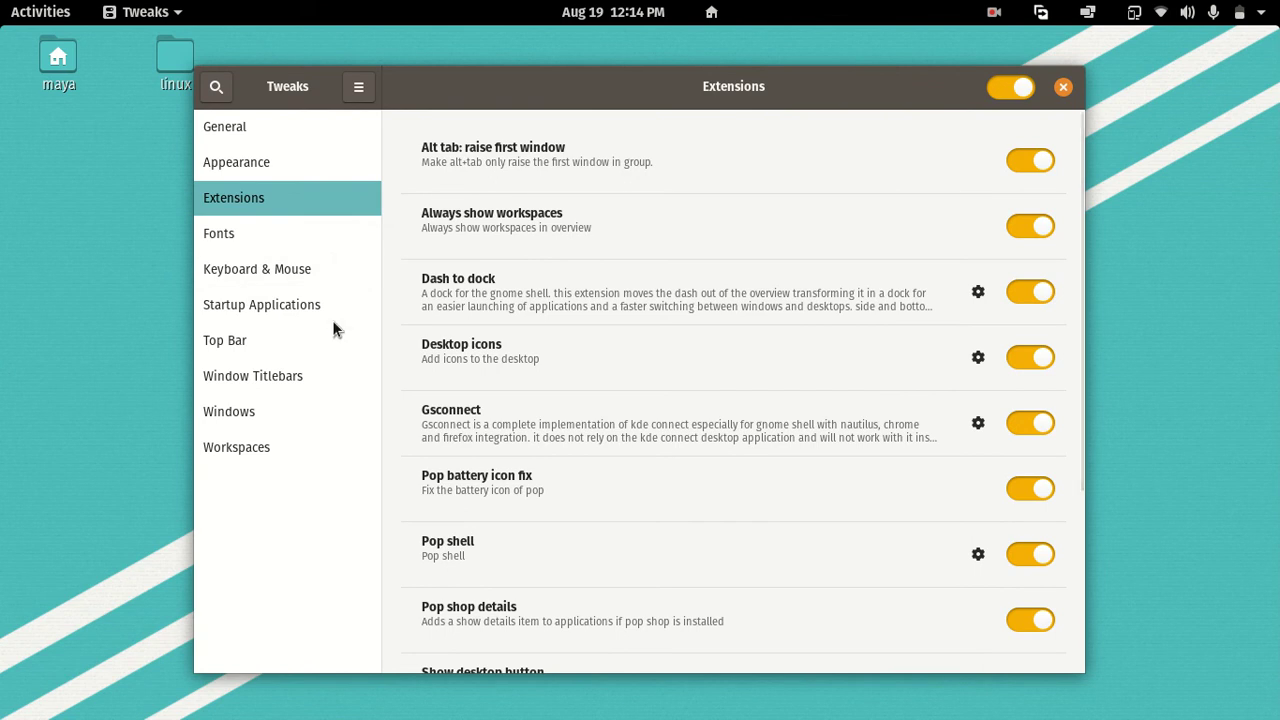
{"action": "left_click", "coordinate": [322, 377]}
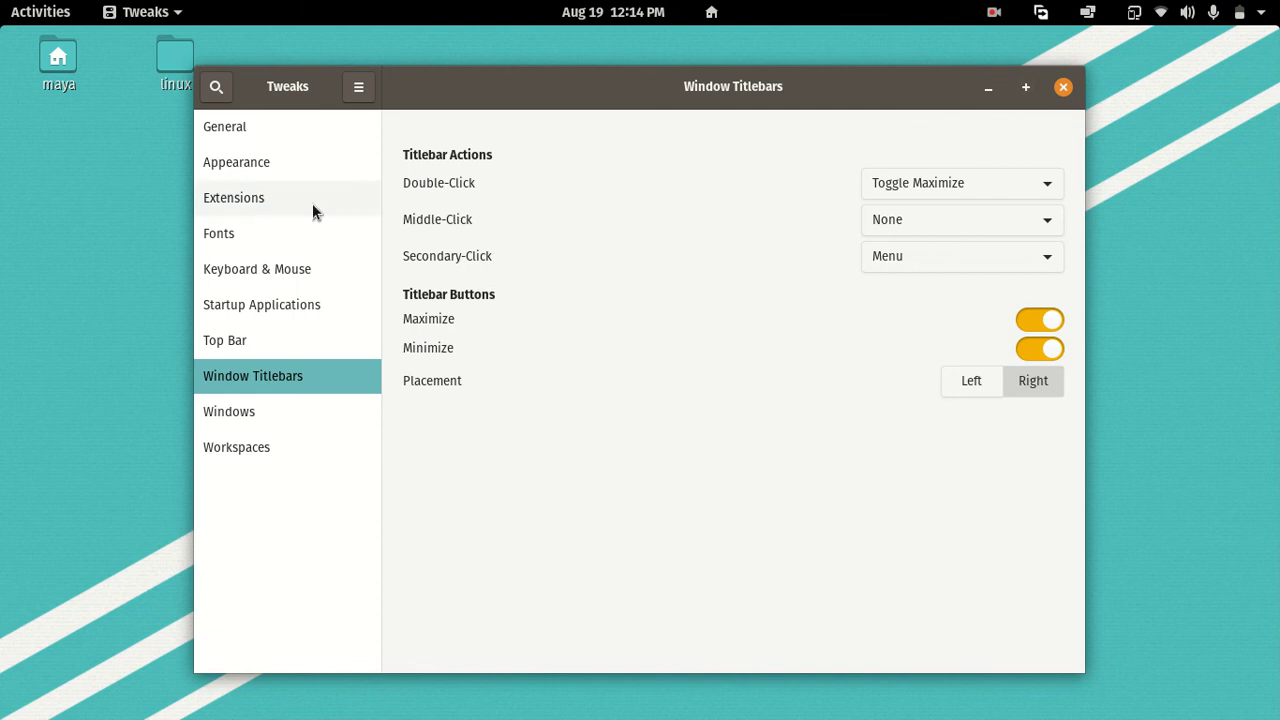
Step: Set the Icons theme to Papirus-Dark in the Appearance settings and check the desktop folder icons
{"action": "left_click", "coordinate": [258, 170]}
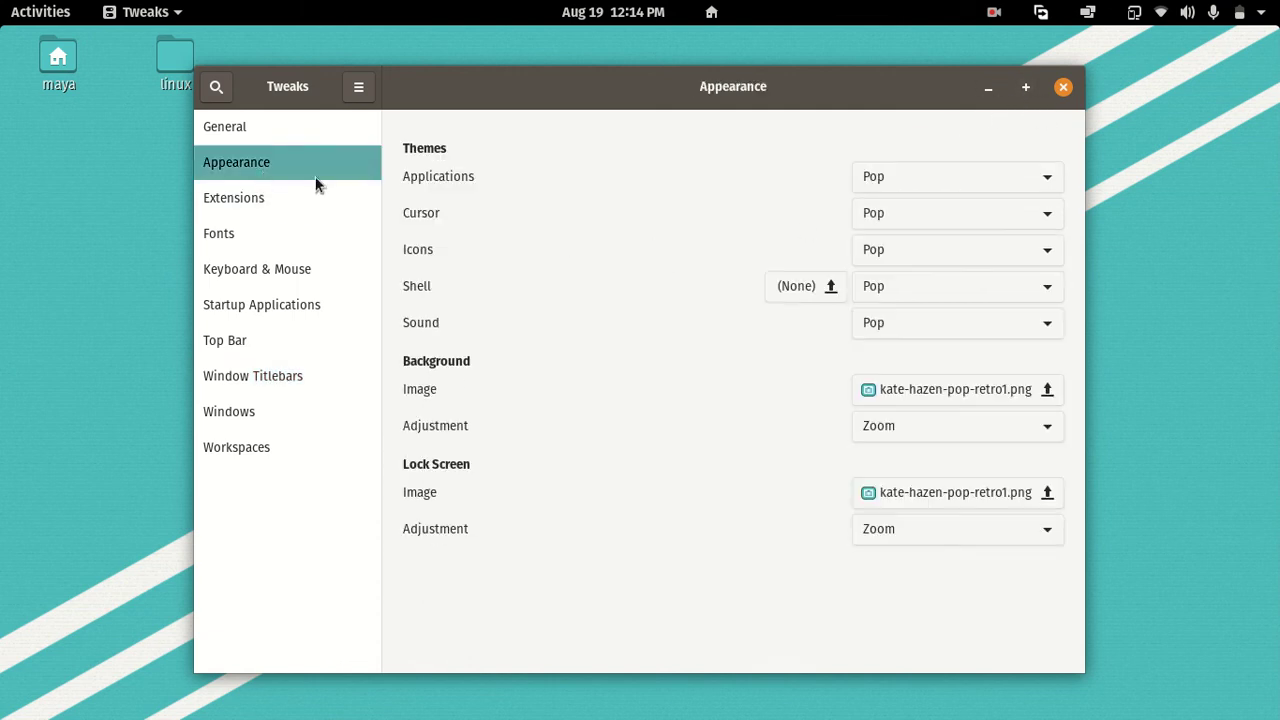
{"action": "left_click", "coordinate": [905, 250]}
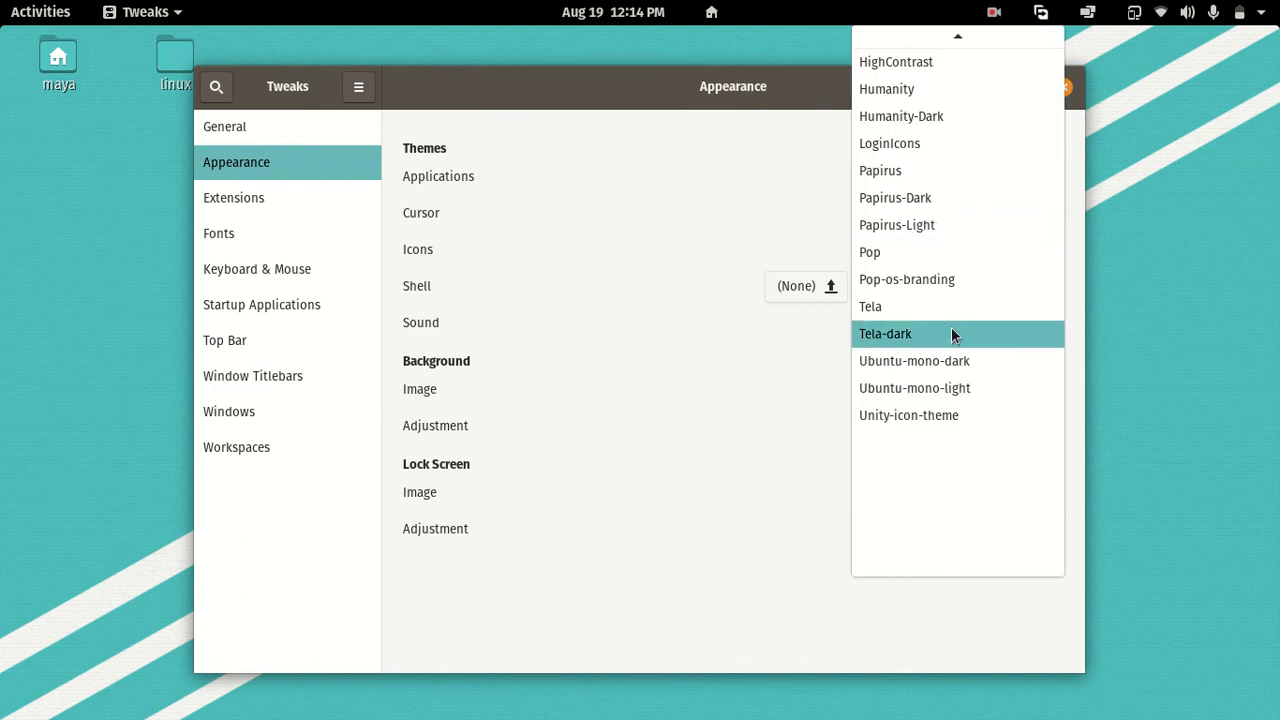
{"action": "left_click", "coordinate": [949, 197]}
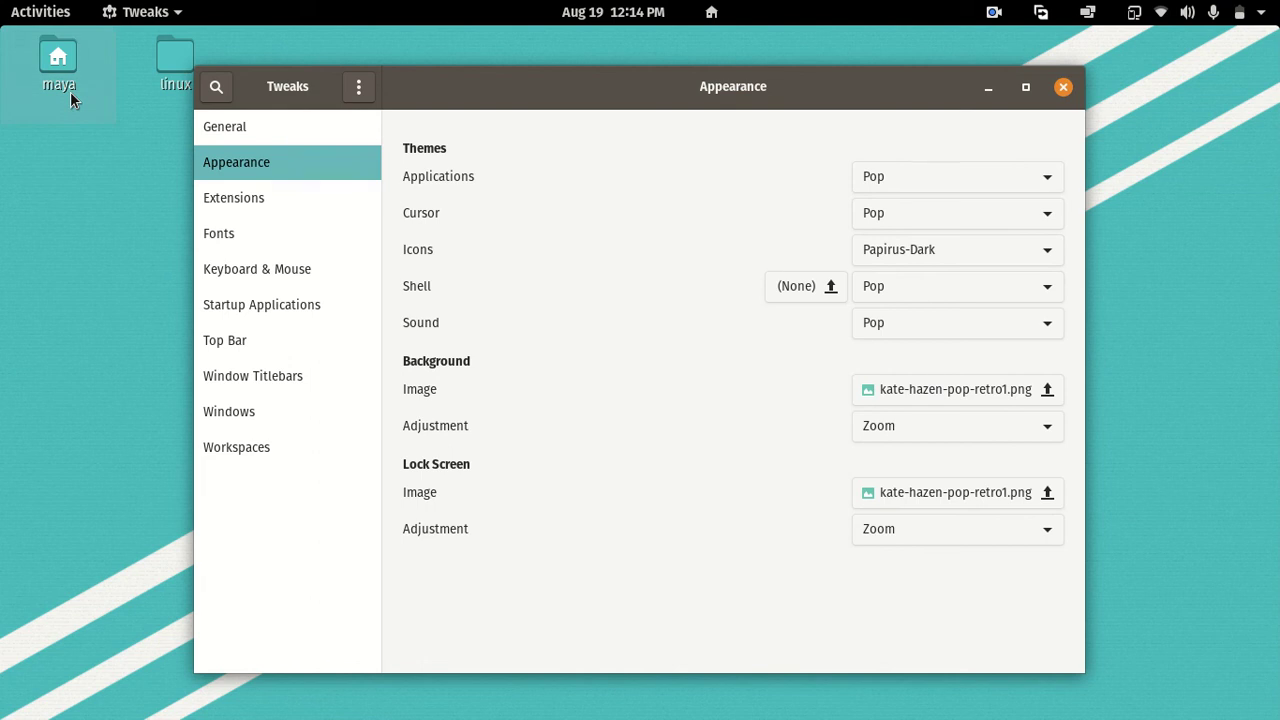
{"action": "left_click_drag", "start_coordinate": [70, 91], "coordinate": [77, 175]}
{"action": "left_click_drag", "start_coordinate": [166, 72], "coordinate": [134, 70]}
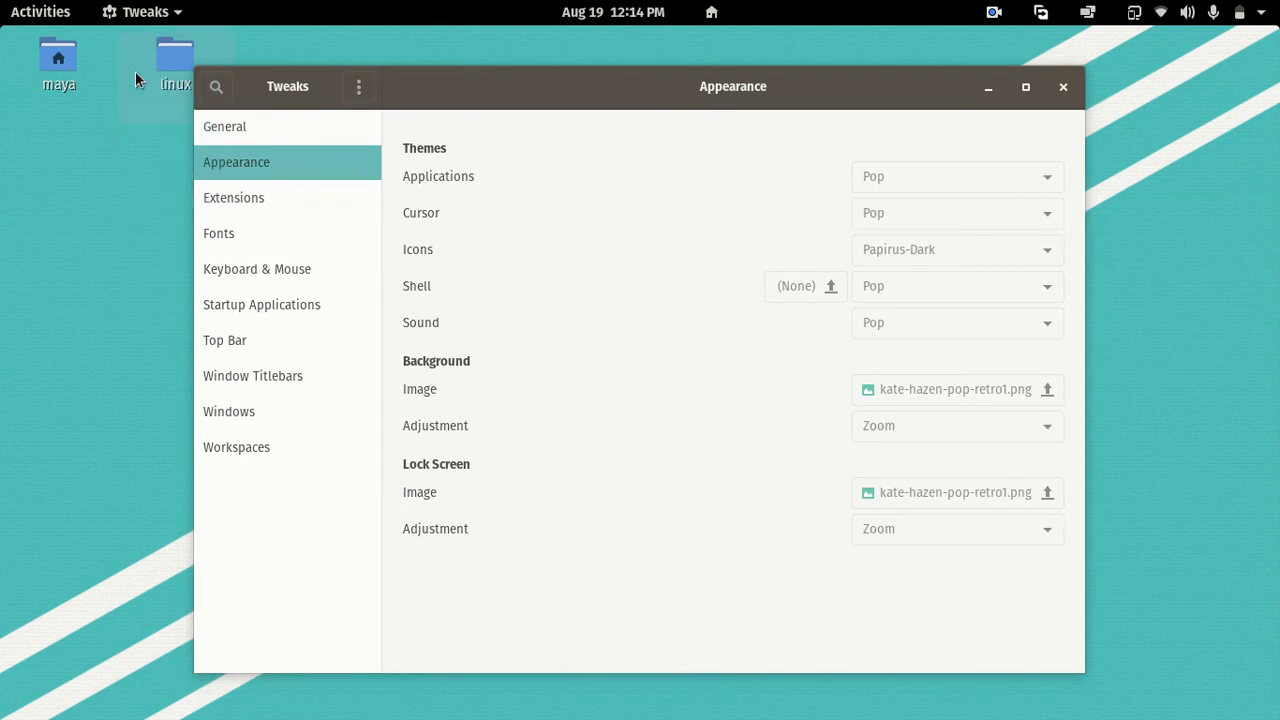
Step: Look through the theme choices for Applications, Shell and Sound without changing them, and close Tweaks
{"action": "left_click", "coordinate": [974, 176]}
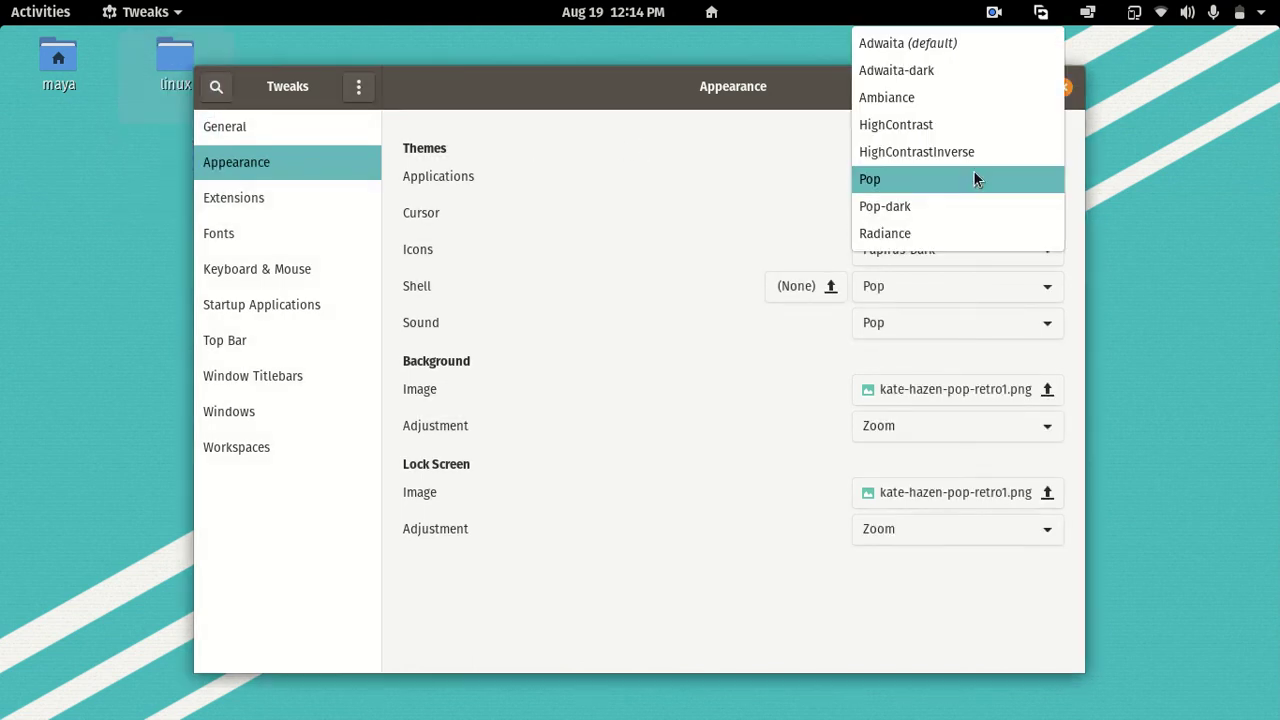
{"action": "left_click", "coordinate": [974, 178]}
{"action": "left_click", "coordinate": [946, 298]}
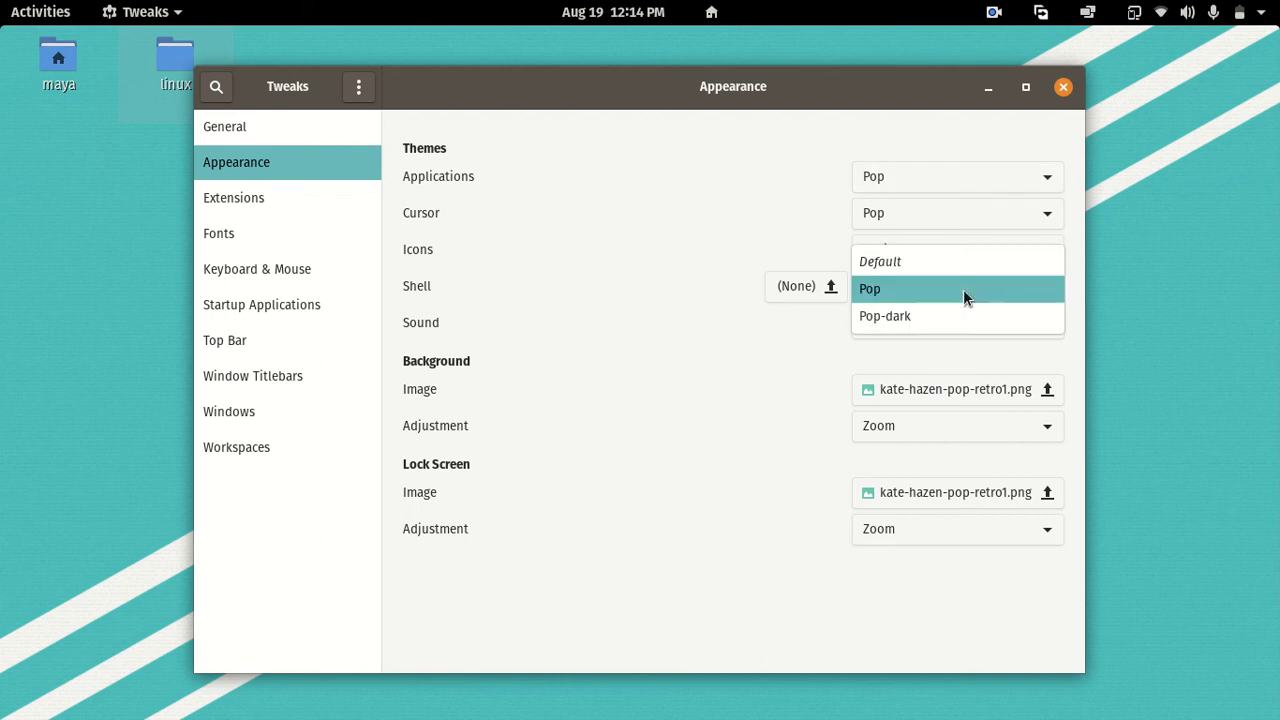
{"action": "left_click", "coordinate": [963, 289]}
{"action": "left_click", "coordinate": [958, 312]}
{"action": "left_click", "coordinate": [958, 312]}
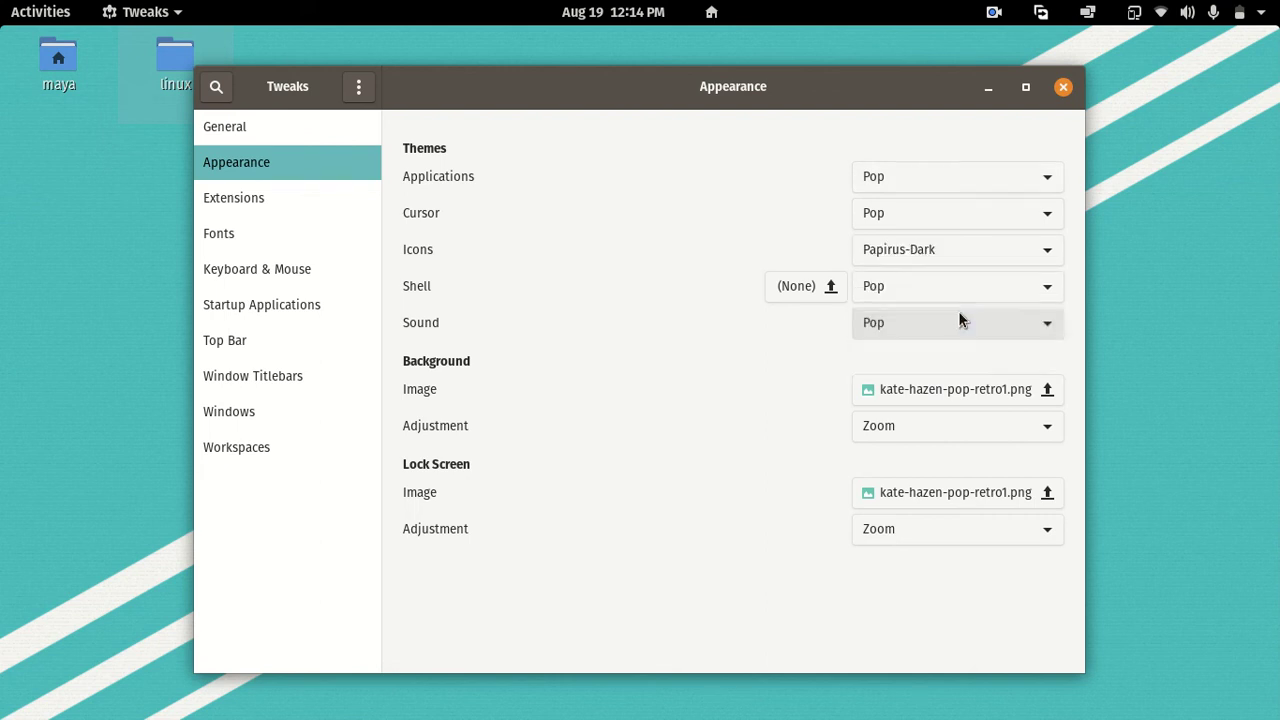
{"action": "left_click", "coordinate": [958, 312]}
{"action": "left_click", "coordinate": [958, 312]}
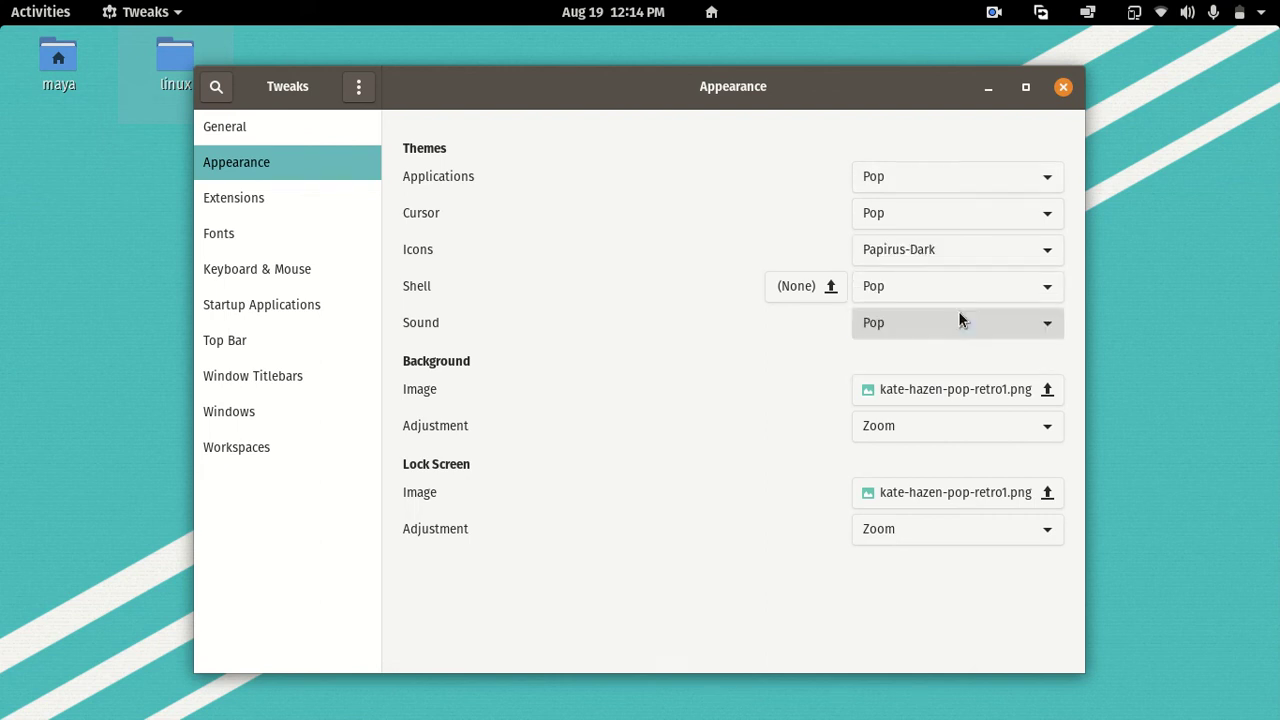
{"action": "left_click", "coordinate": [1063, 87]}
Step: View the dock icons in the activities overview, the full applications grid and the system status menu
{"action": "key", "text": "super"}
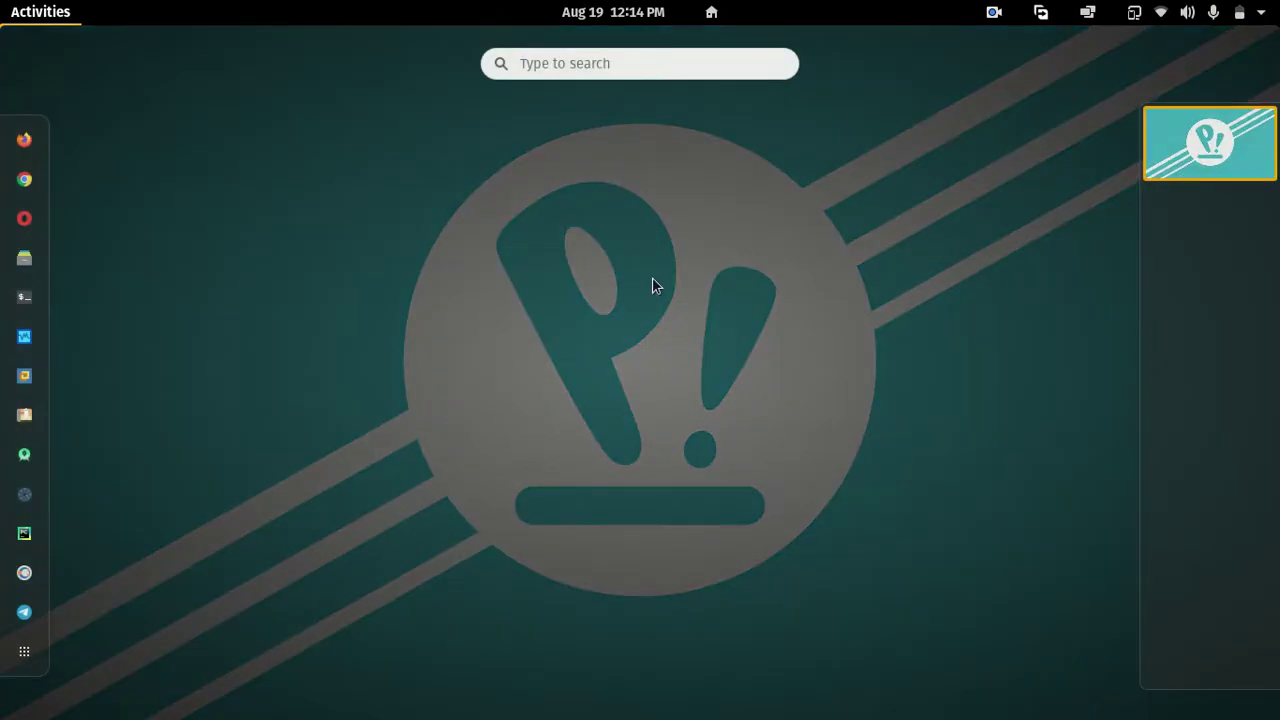
{"action": "key", "text": "super"}
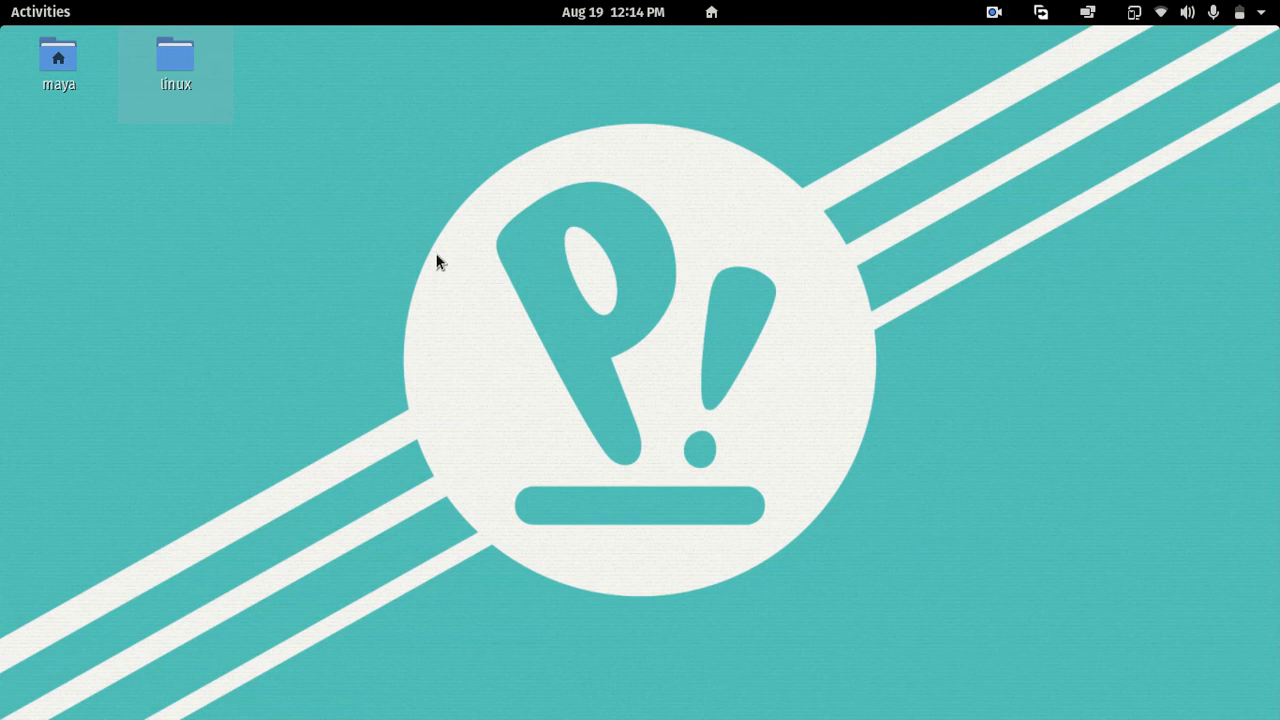
{"action": "key", "text": "super"}
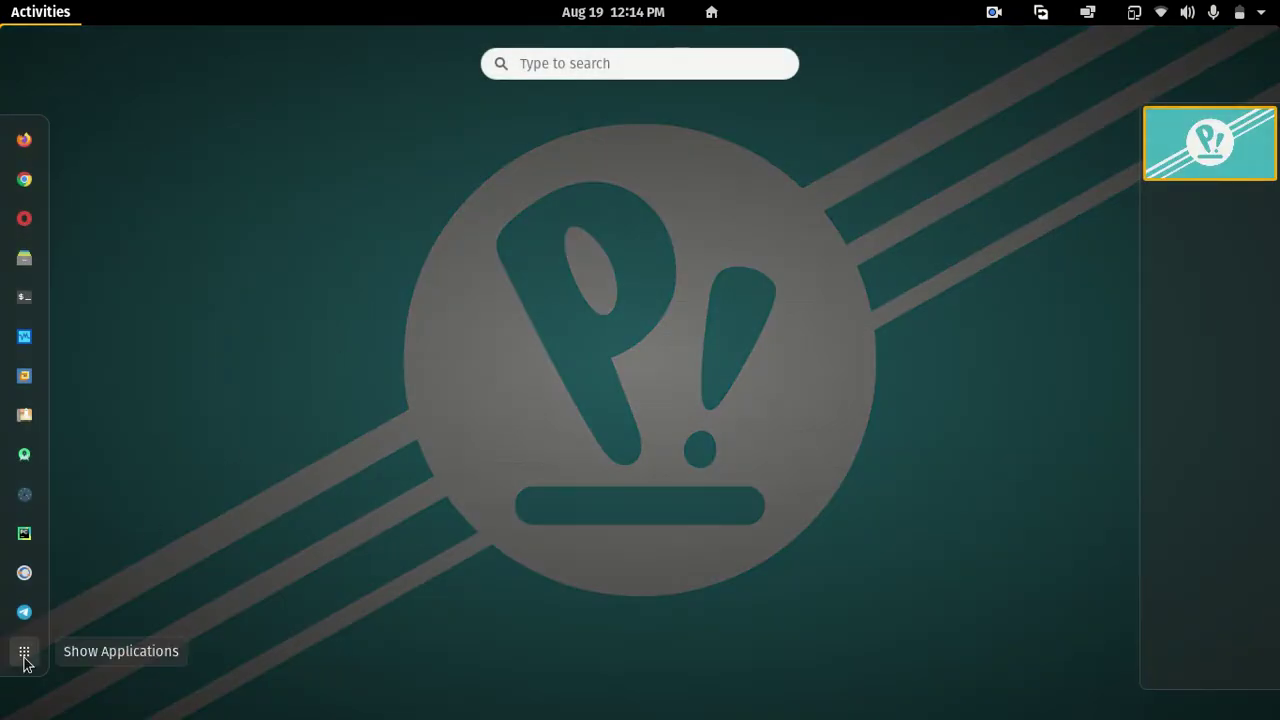
{"action": "left_click", "coordinate": [245, 571]}
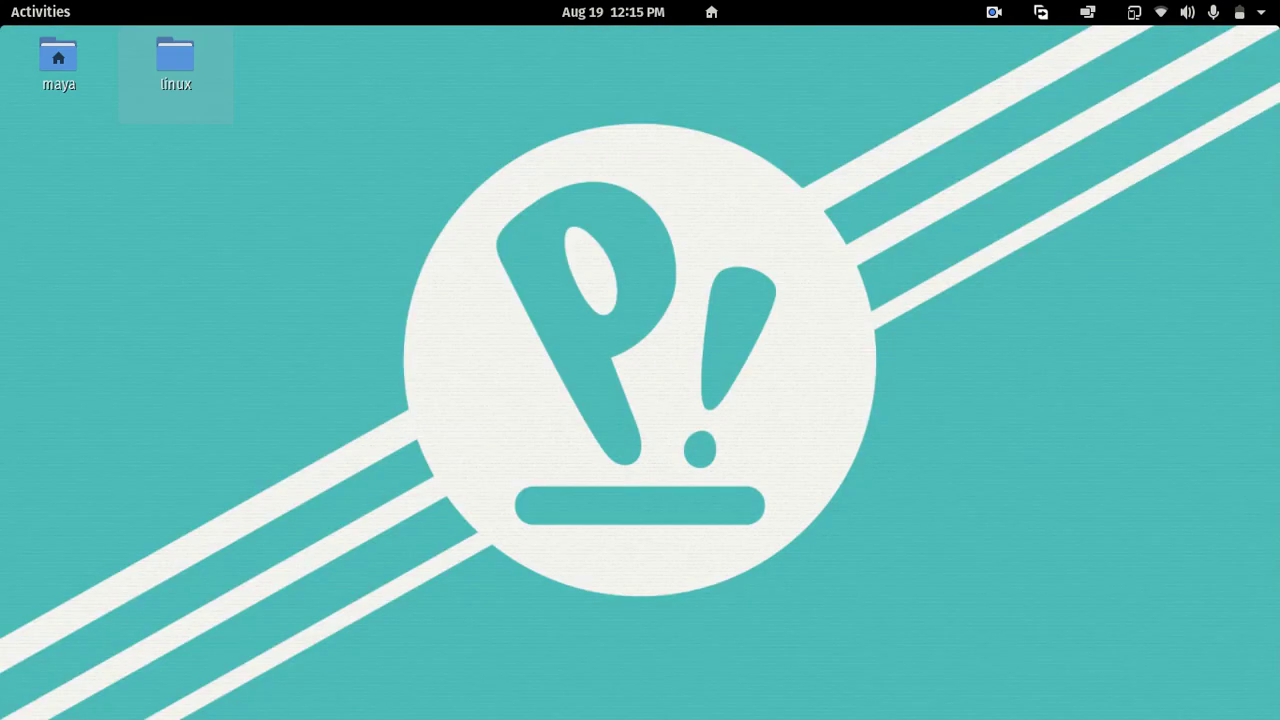
{"action": "key", "text": "super"}
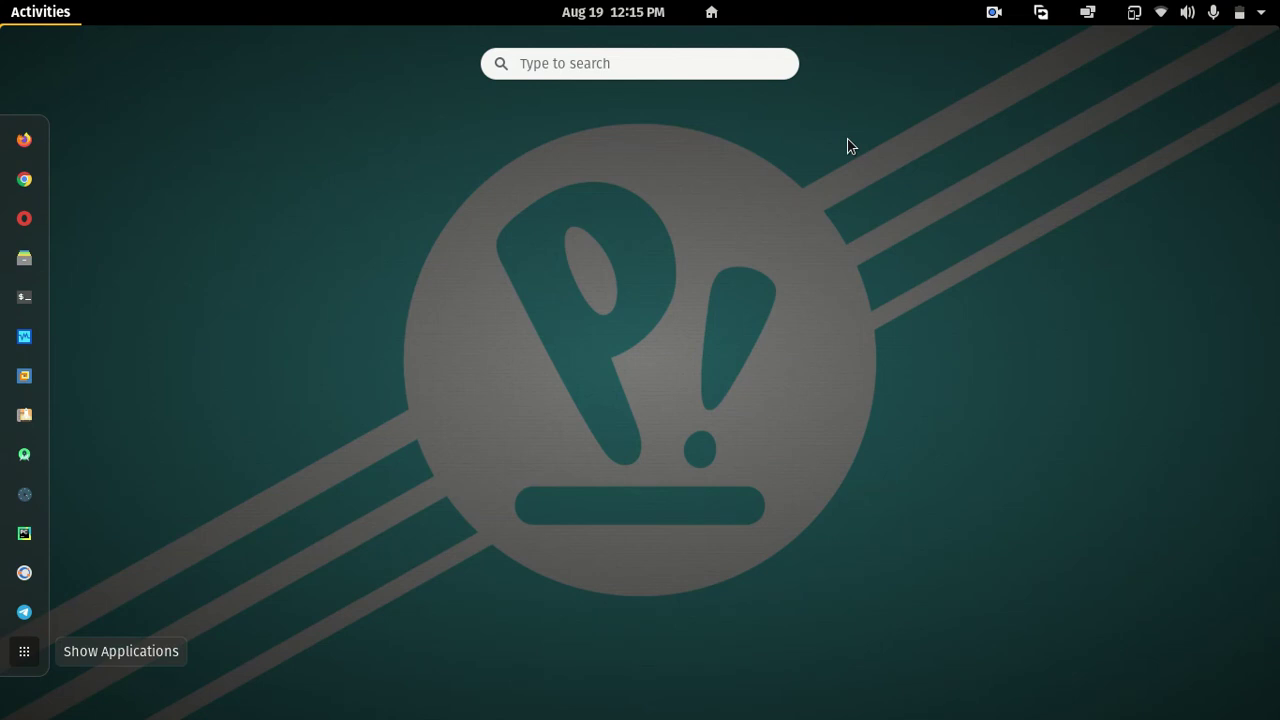
{"action": "key", "text": "super+a"}
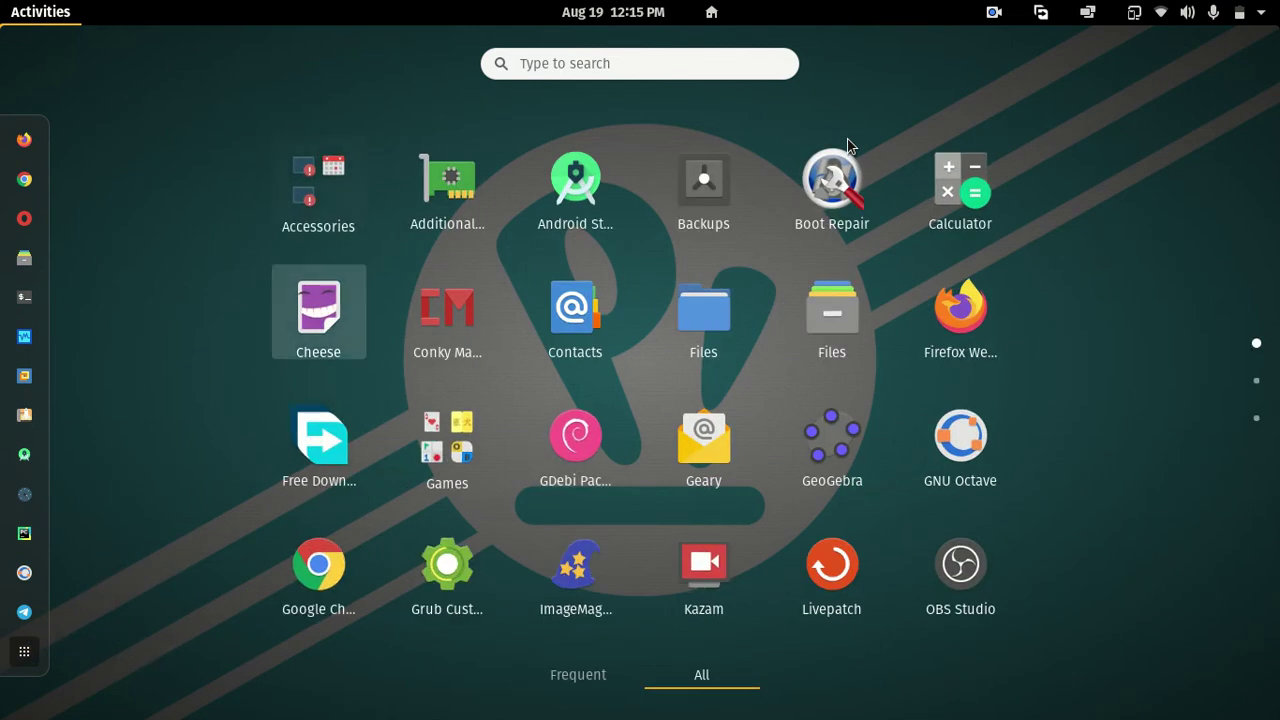
{"action": "key", "text": "Escape"}
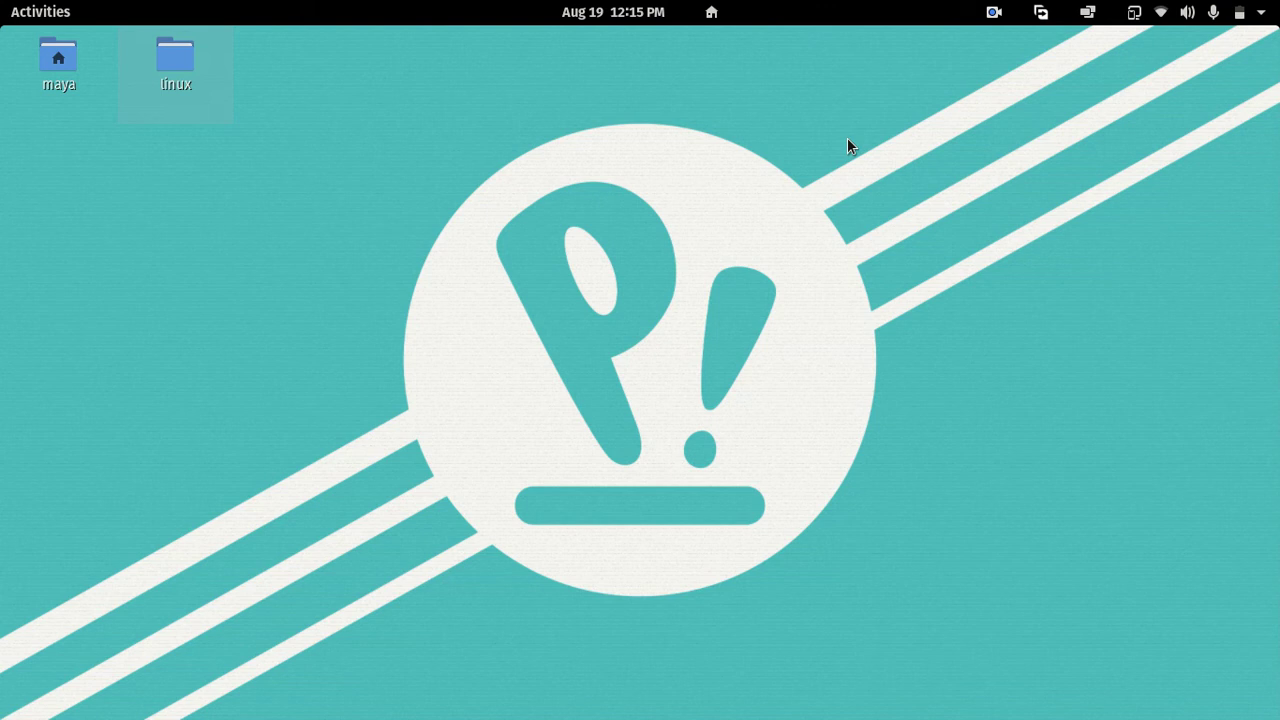
{"action": "left_click", "coordinate": [1188, 12]}
{"action": "left_click", "coordinate": [1069, 40]}
Step: Search the applications for "grub", launch Grub Customizer and authenticate with the account password
{"action": "key", "text": "super"}
{"action": "type", "text": "g"}
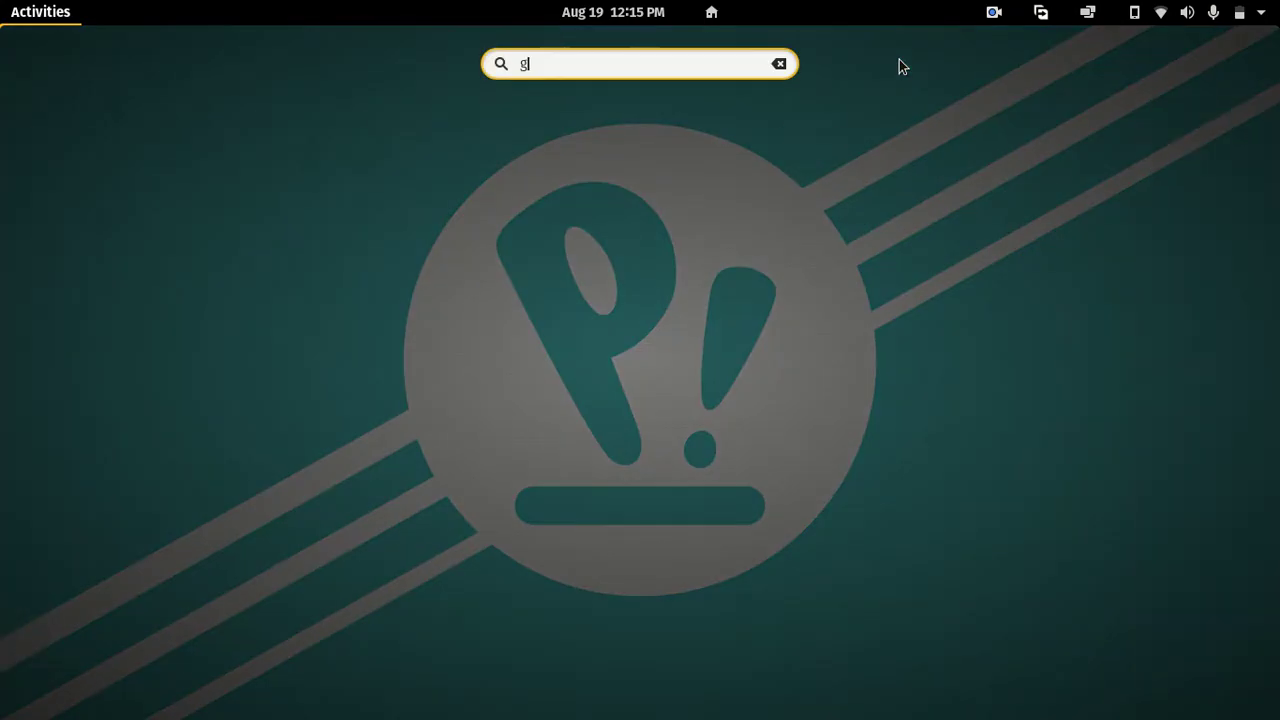
{"action": "type", "text": "rub"}
{"action": "key", "text": "Return"}
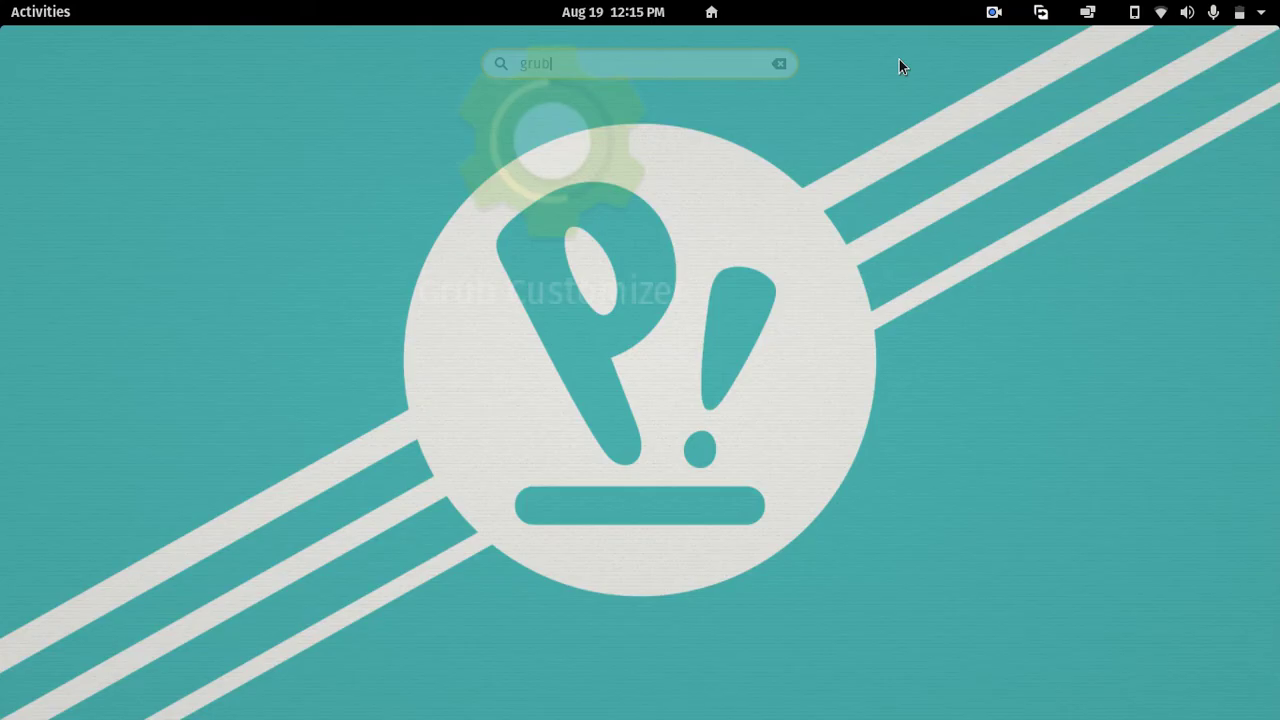
{"action": "type", "text": "****"}
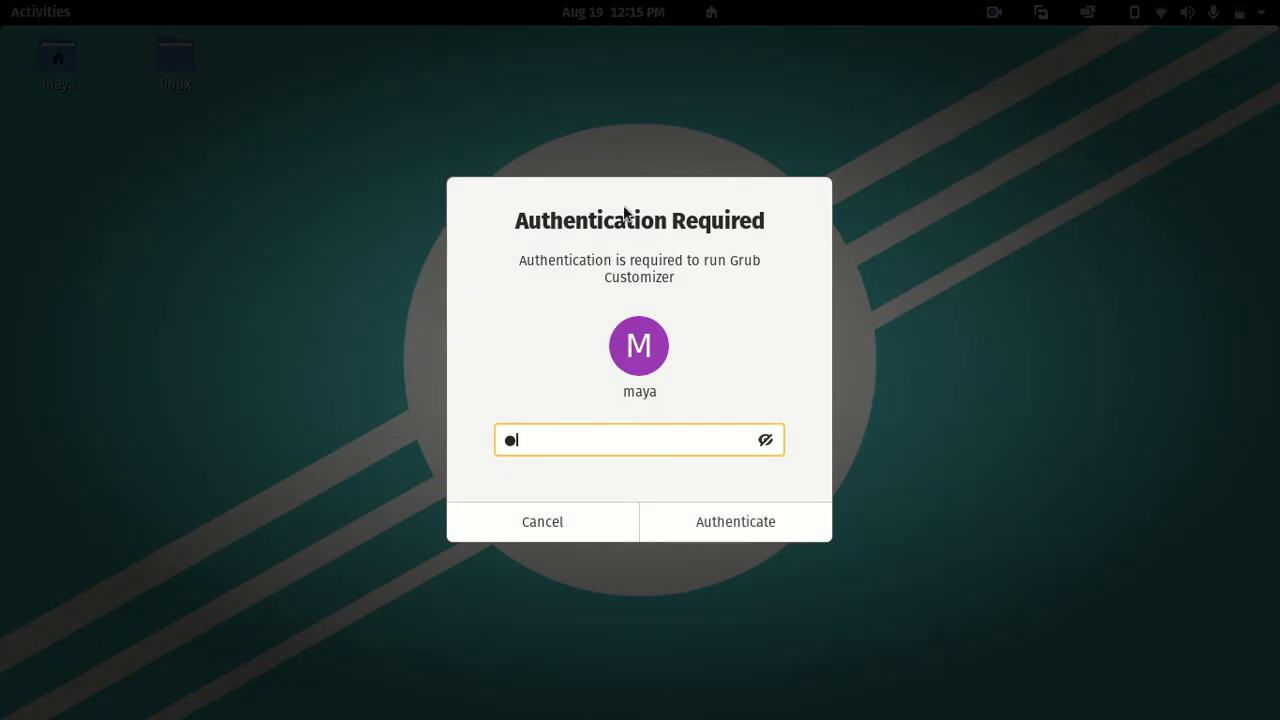
{"action": "key", "text": "Return"}
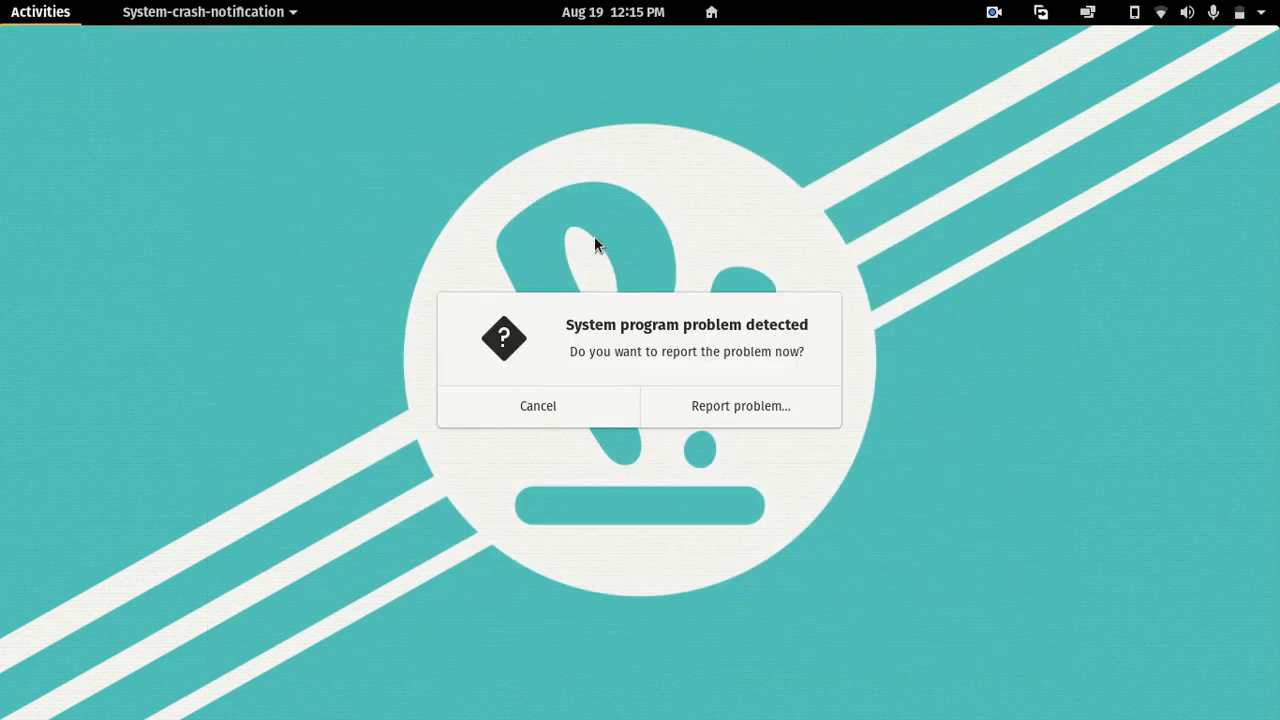
Step: Dismiss the system program problem dialog without reporting the problem
{"action": "key", "text": "super"}
{"action": "left_click", "coordinate": [527, 428]}
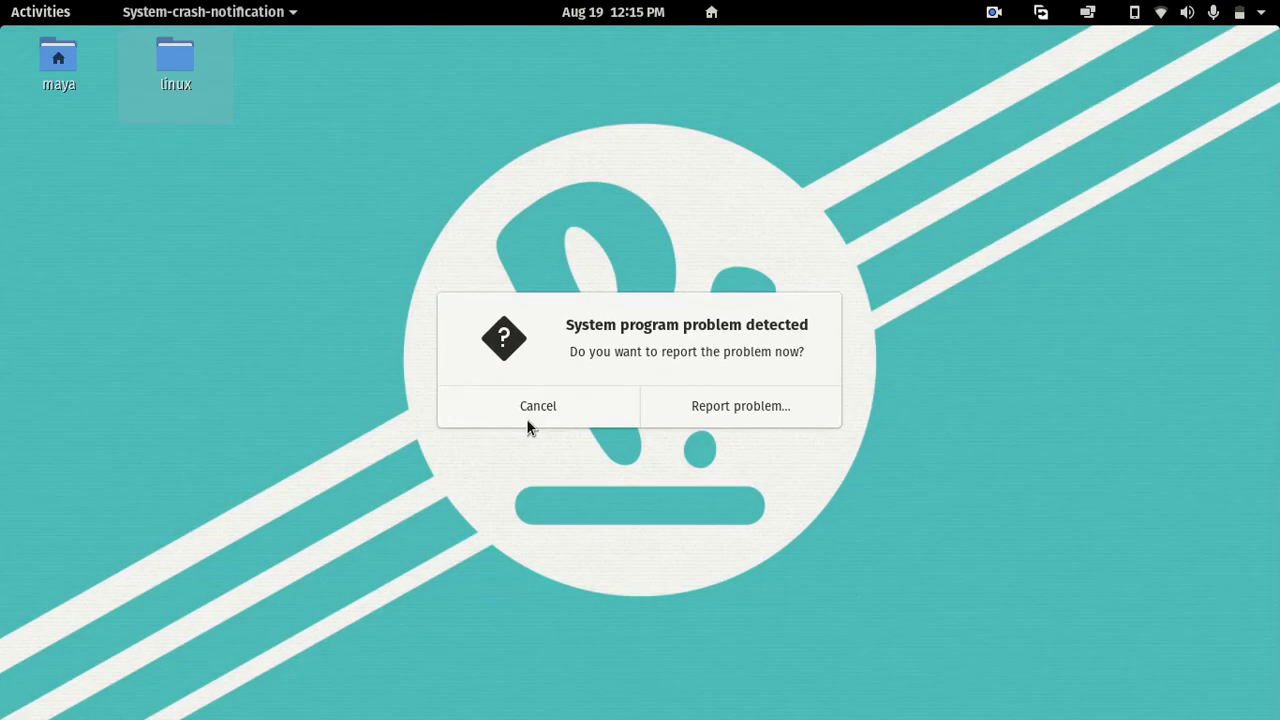
{"action": "left_click", "coordinate": [570, 406]}
Step: Open the full applications grid and look through the installed applications from the first page to the third
{"action": "key", "text": "super"}
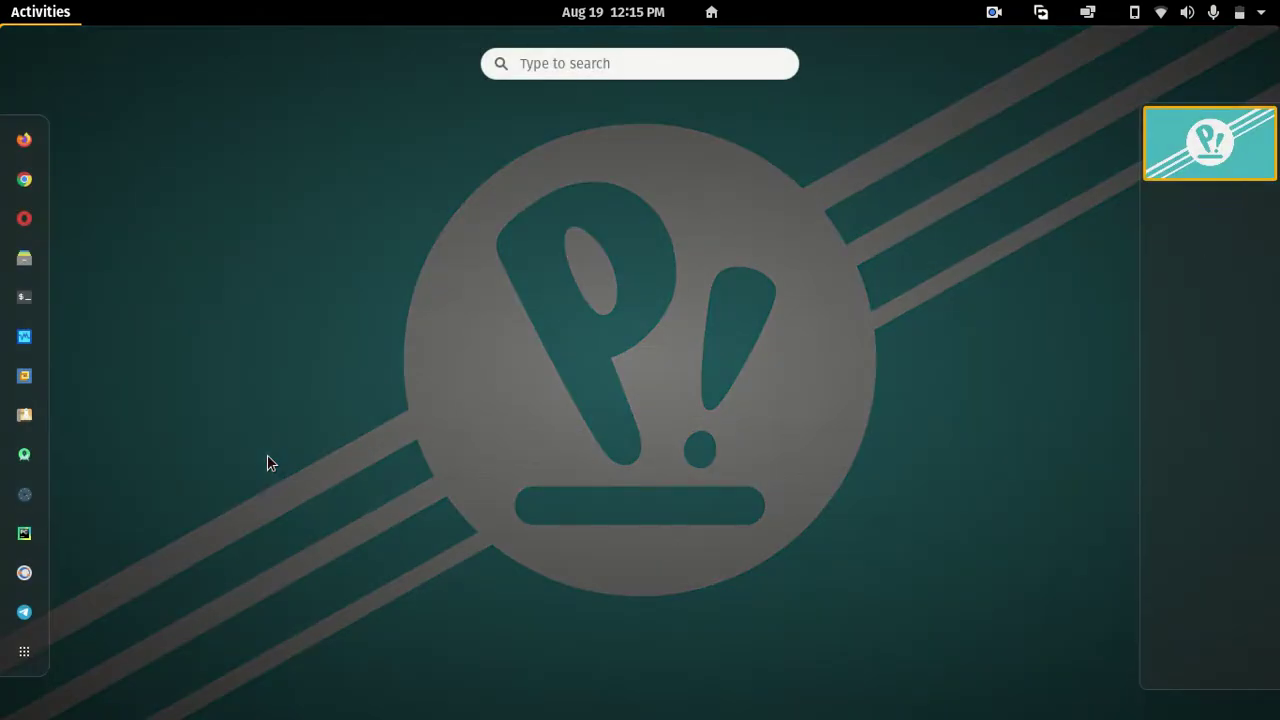
{"action": "left_click", "coordinate": [30, 642]}
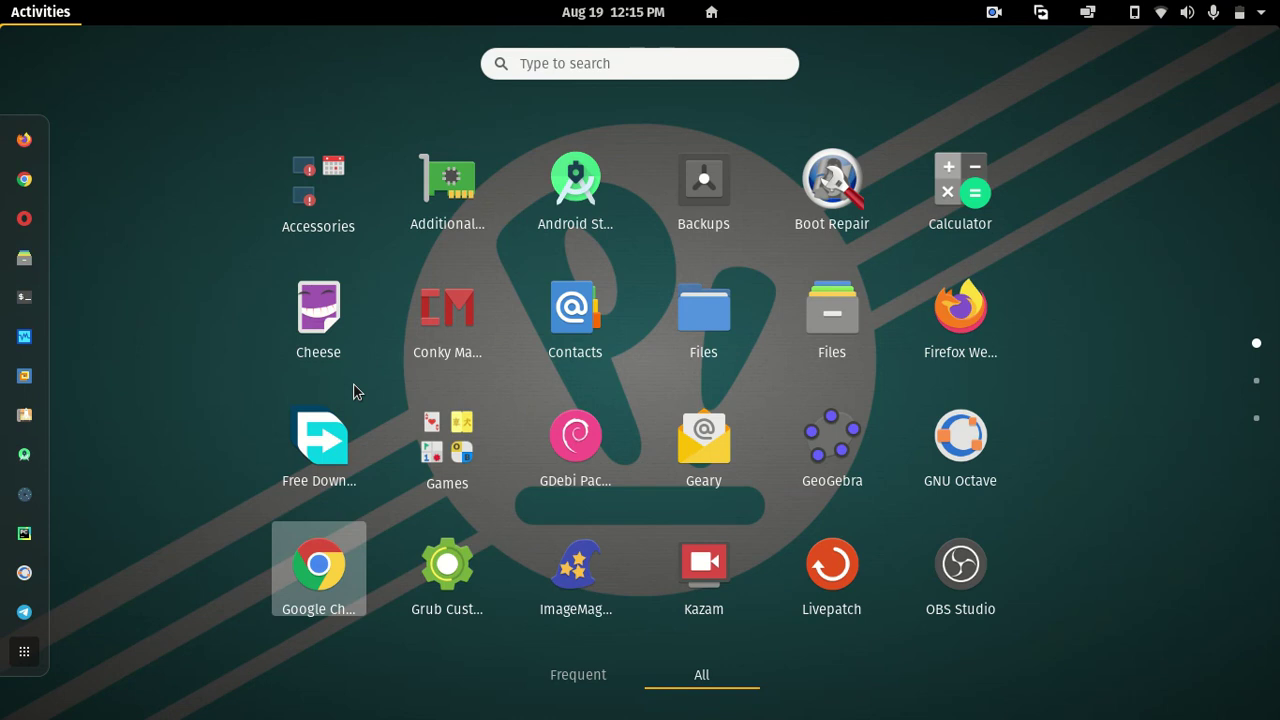
{"action": "key", "text": "Right"}
{"action": "key", "text": "Right"}
{"action": "key", "text": "Right"}
{"action": "key", "text": "Up"}
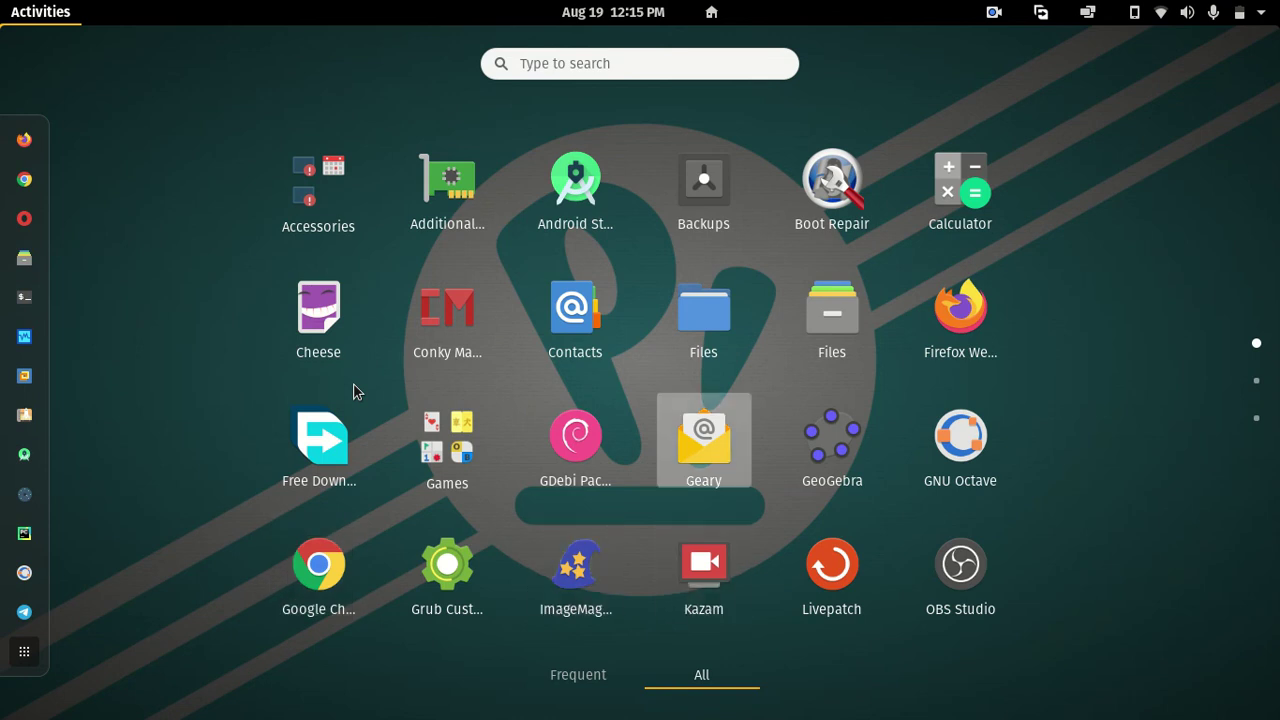
{"action": "key", "text": "Left"}
{"action": "key", "text": "Left"}
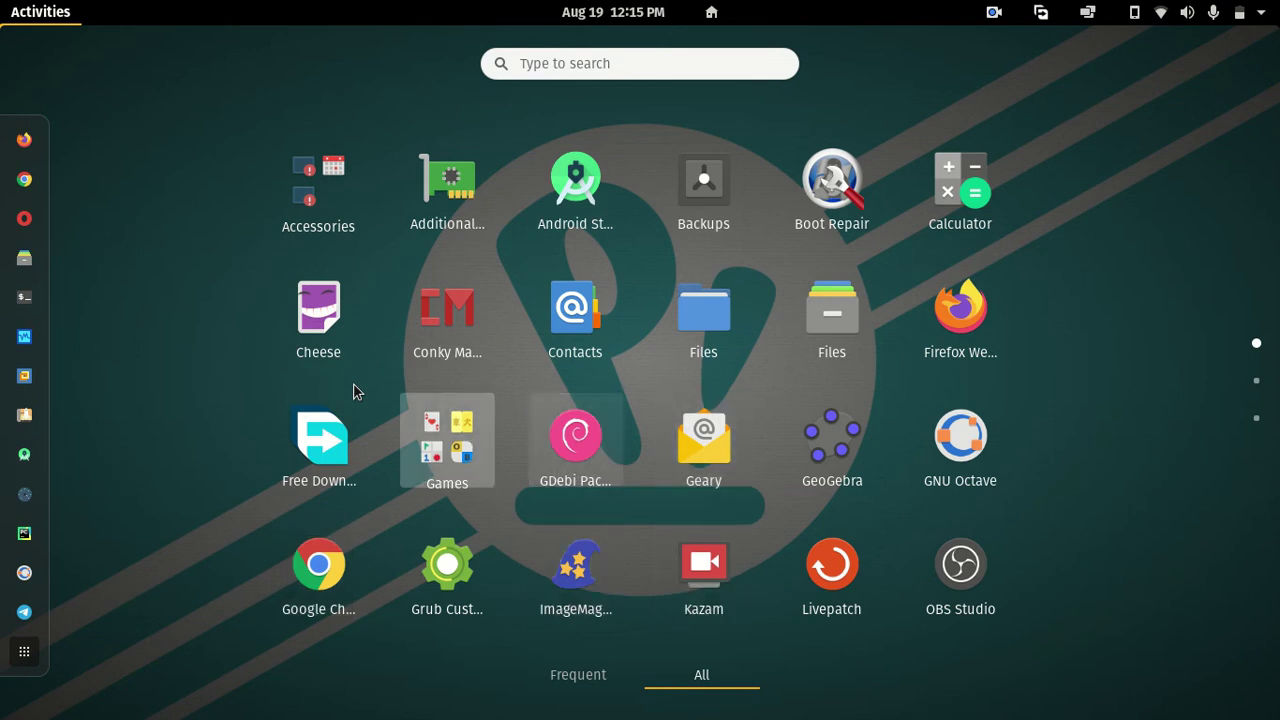
{"action": "key", "text": "Down"}
{"action": "key", "text": "Right"}
{"action": "key", "text": "Right"}
{"action": "key", "text": "Right"}
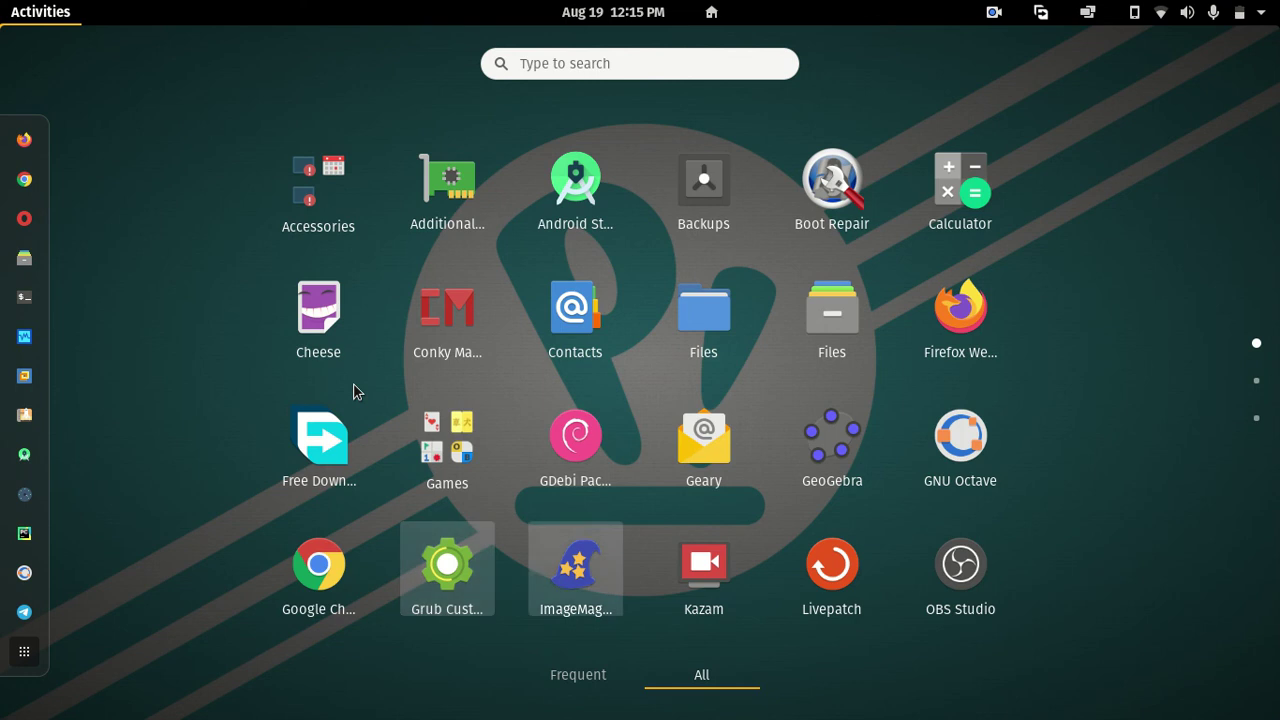
{"action": "key", "text": "Down"}
{"action": "key", "text": "Down"}
{"action": "key", "text": "Down"}
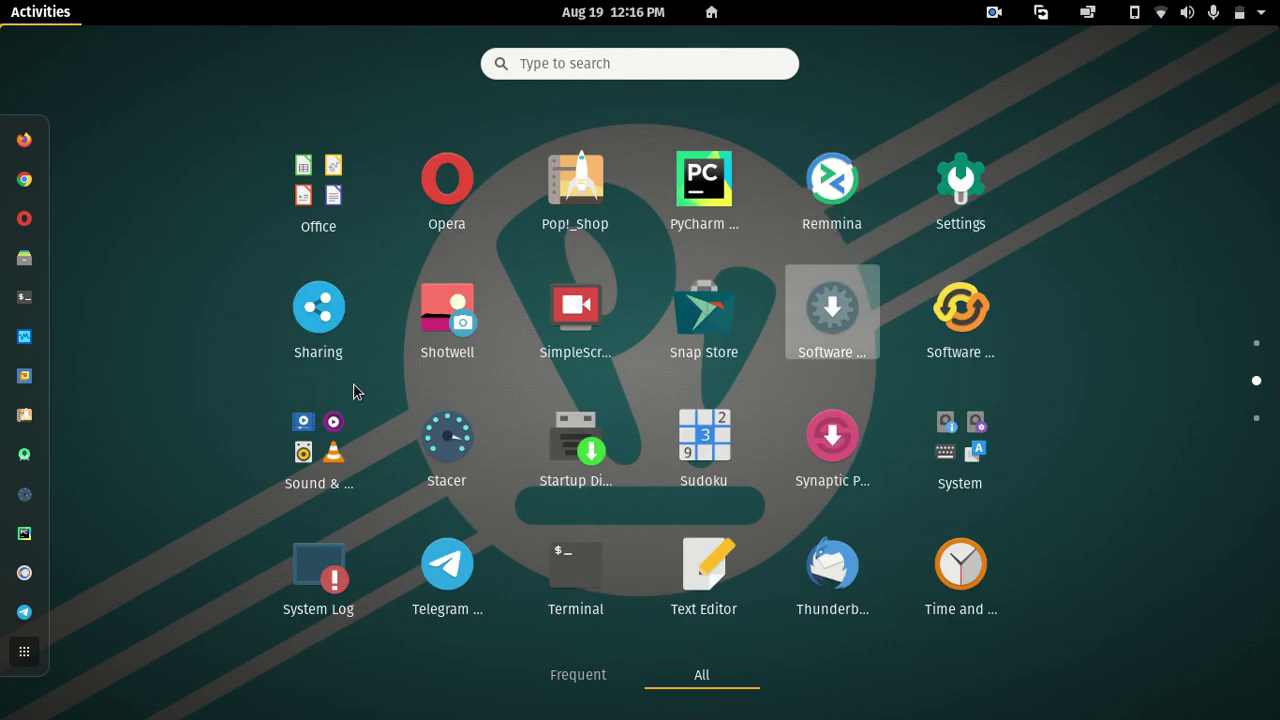
{"action": "key", "text": "Left"}
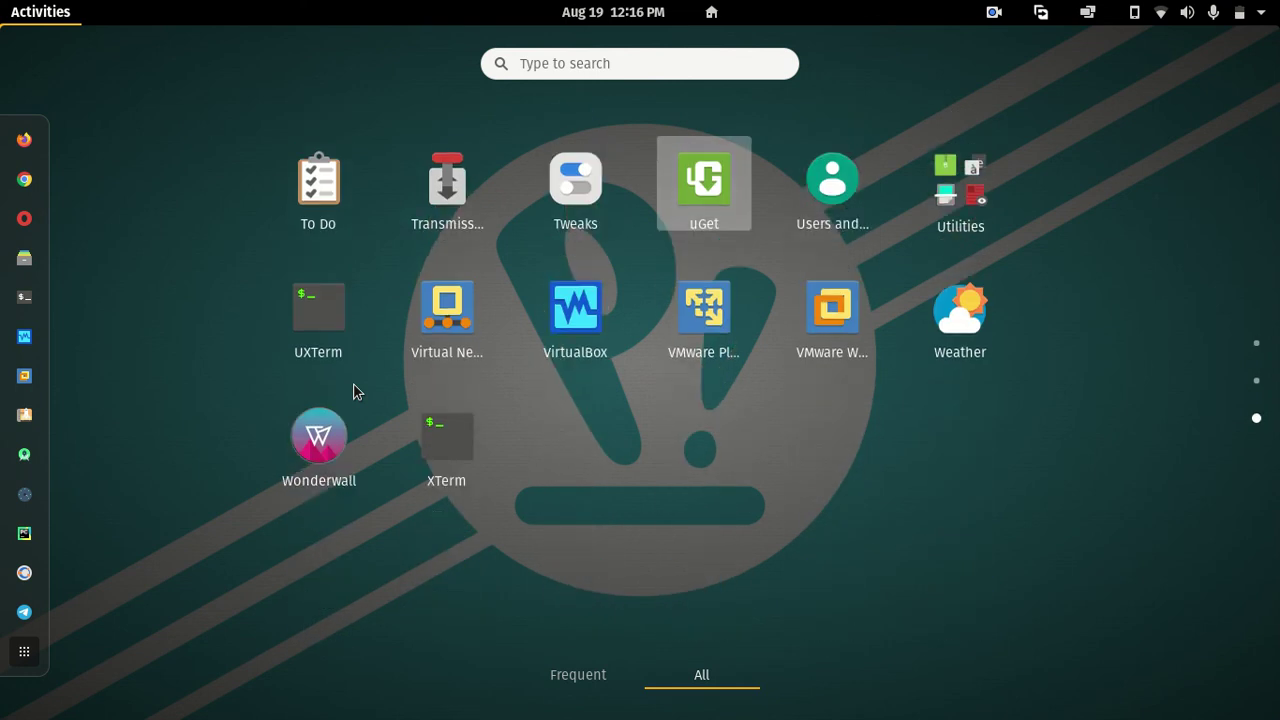
Step: Go back through the applications grid from the third page to the first, viewing the application icons
{"action": "key", "text": "Up"}
{"action": "key", "text": "Up"}
{"action": "key", "text": "Up"}
{"action": "key", "text": "Up"}
{"action": "key", "text": "Up"}
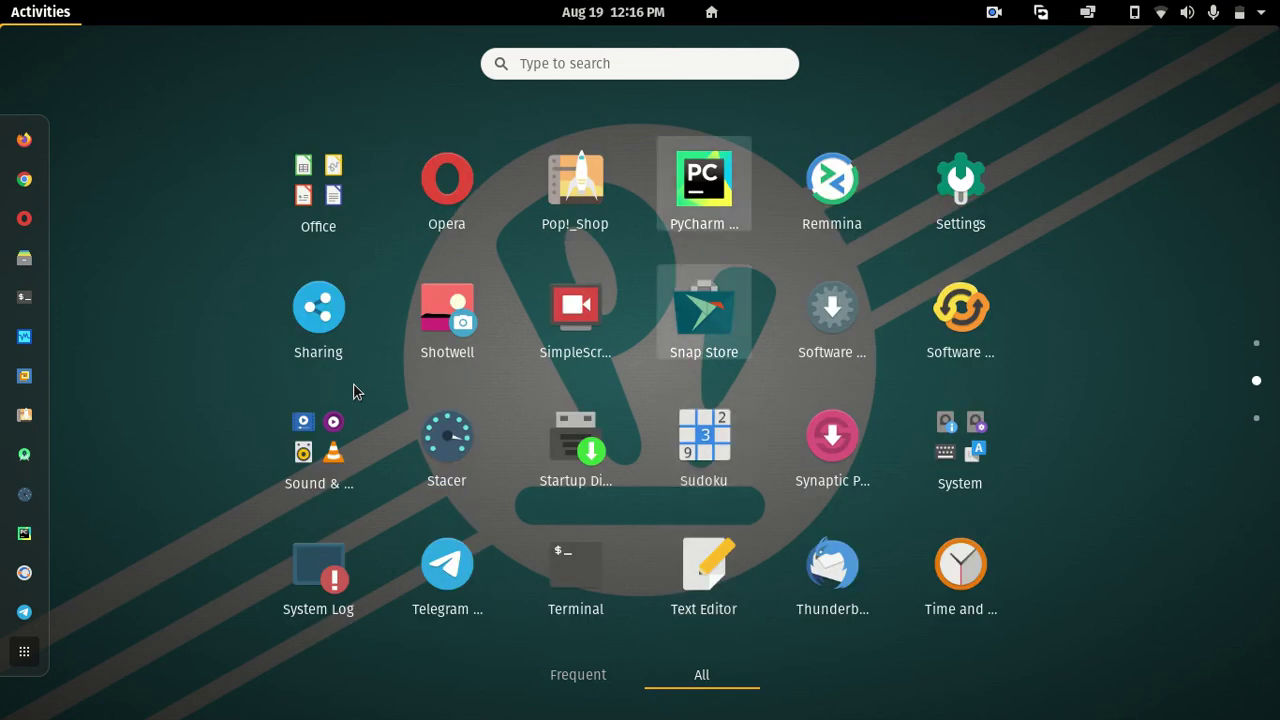
{"action": "key", "text": "Left"}
{"action": "key", "text": "Left"}
{"action": "key", "text": "Up"}
{"action": "key", "text": "Up"}
{"action": "key", "text": "Up"}
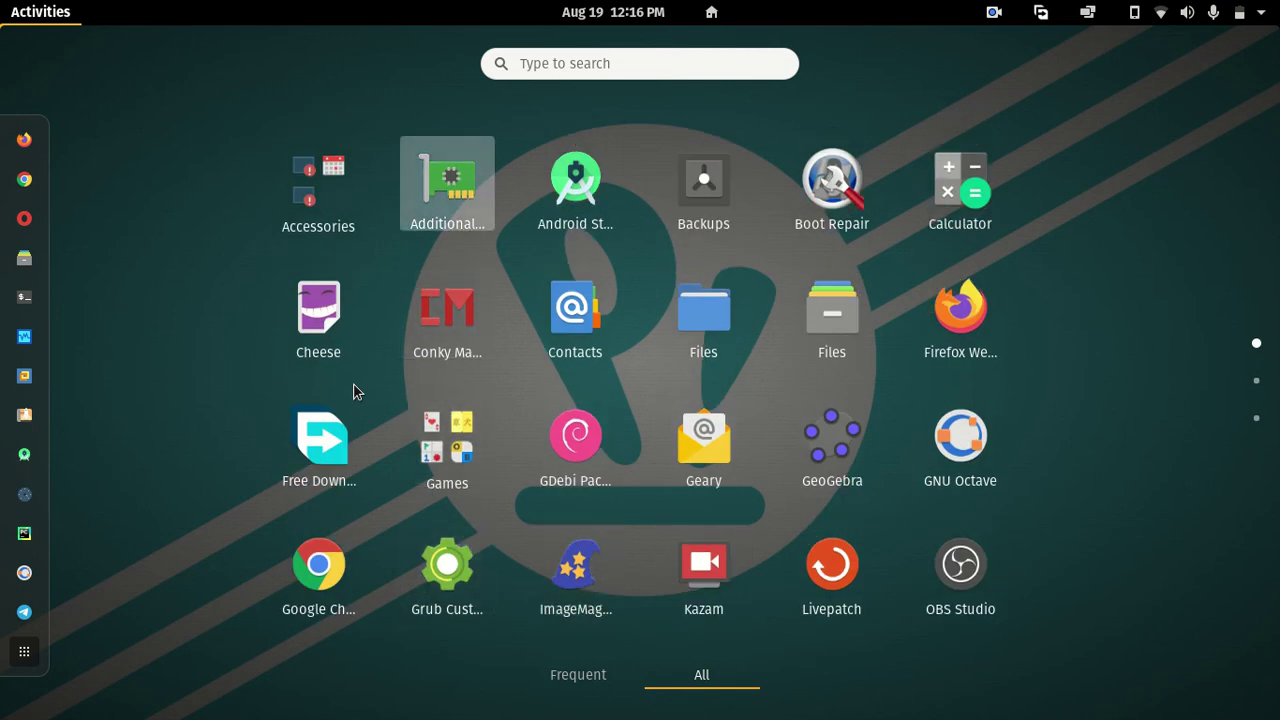